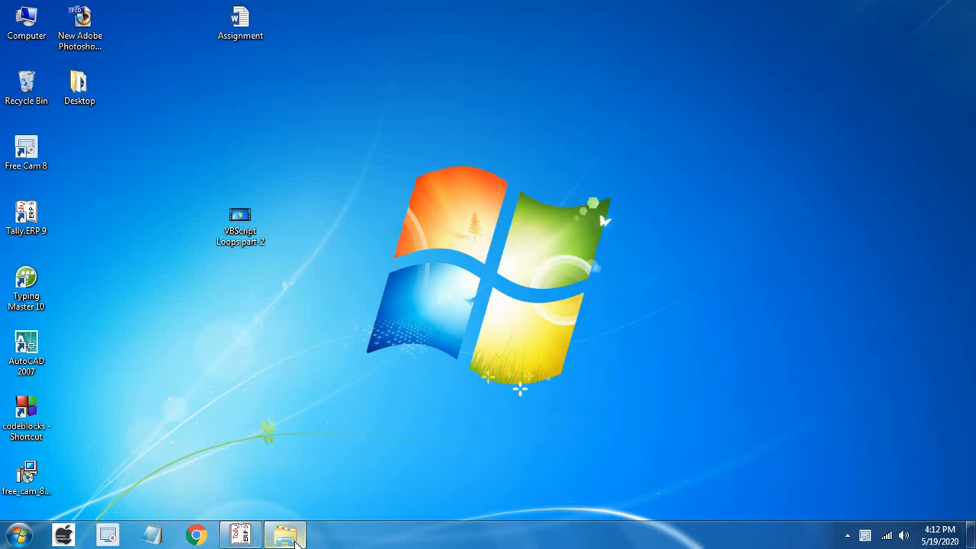
Close the open File Explorer and Tally.ERP 9 windows and refresh the desktop.
right_click(282, 534)
left_click(272, 501)
left_click(252, 533)
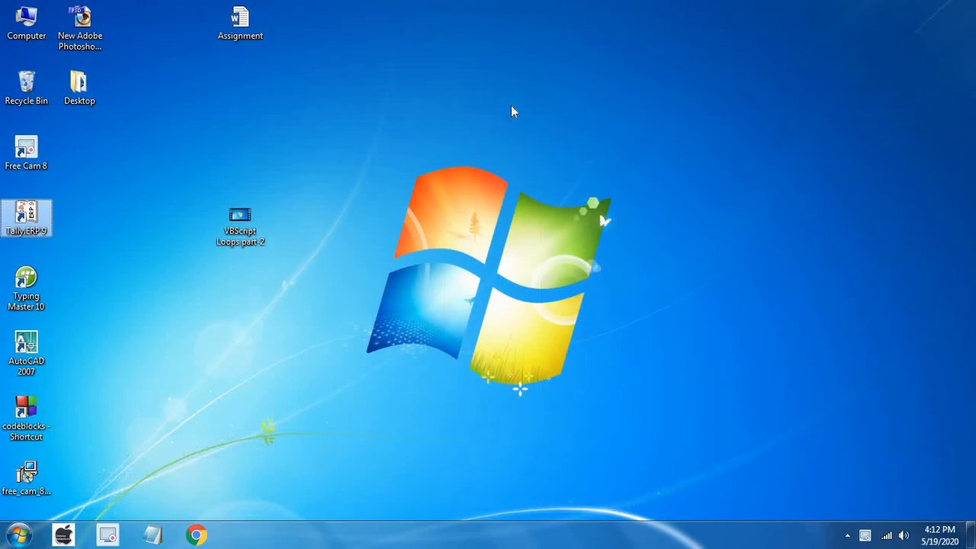
right_click(512, 111)
left_click(564, 147)
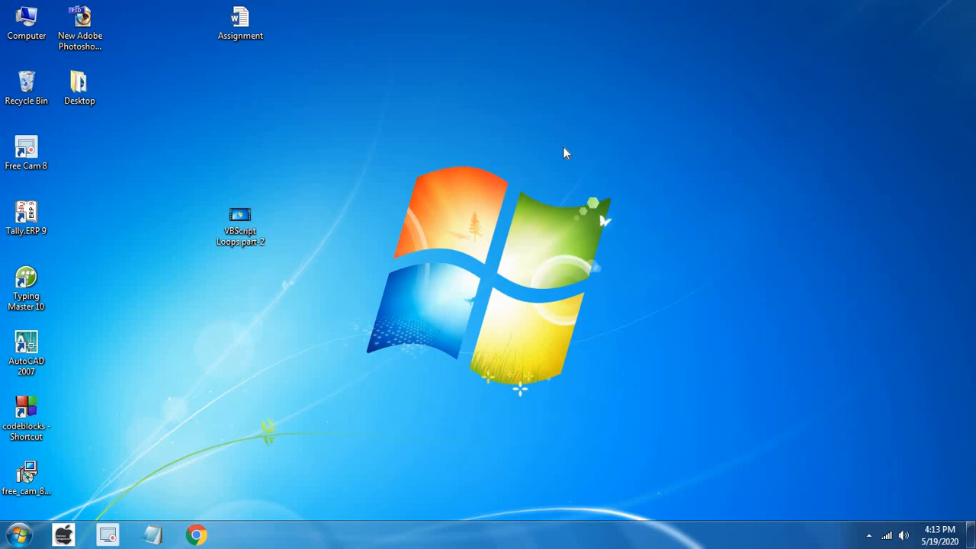
Launch Tally.ERP 9 and choose to work in Educational Mode.
double_click(26, 216)
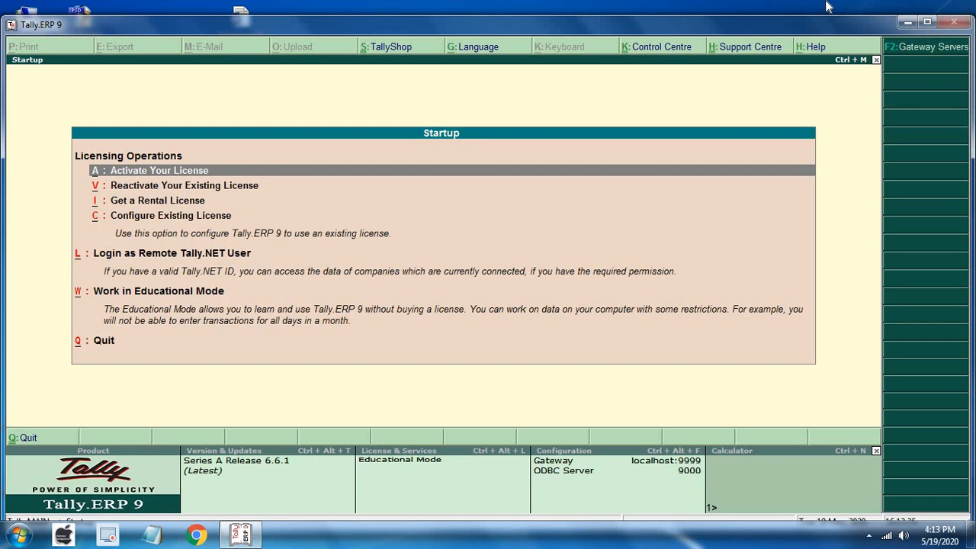
key("Down")
key("Down")
key("Down")
key("Down")
key("Down")
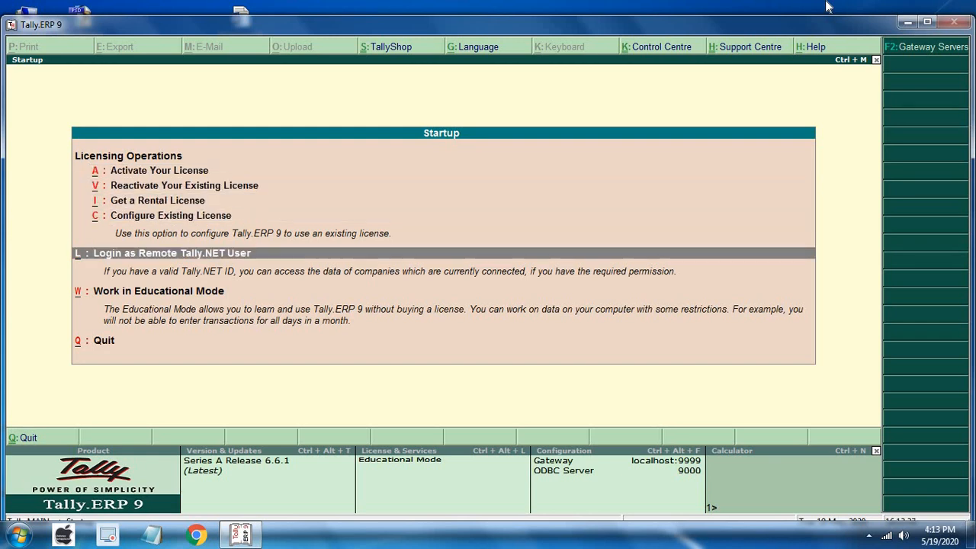
key("Up")
key("Return")
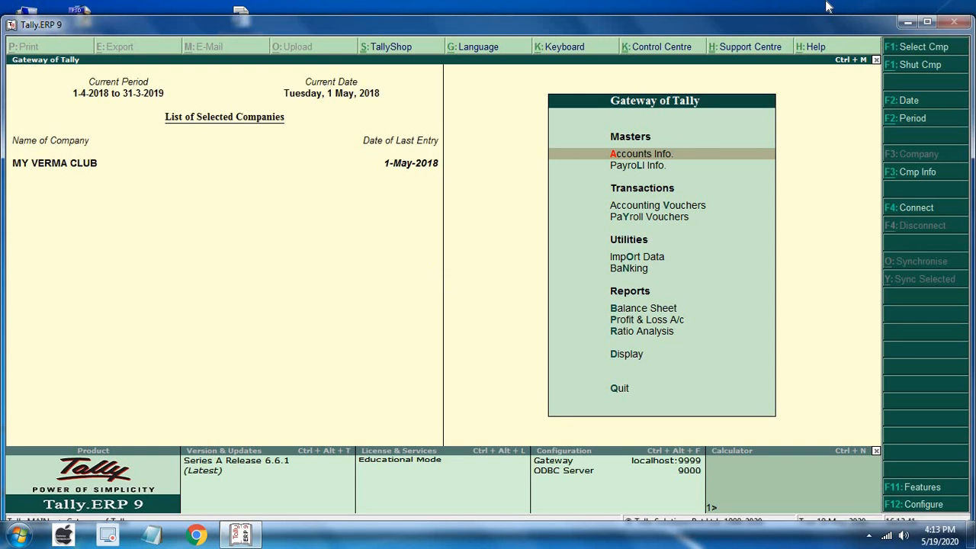
Shut the currently loaded company and open the creation form for a new company.
key("alt+F1")
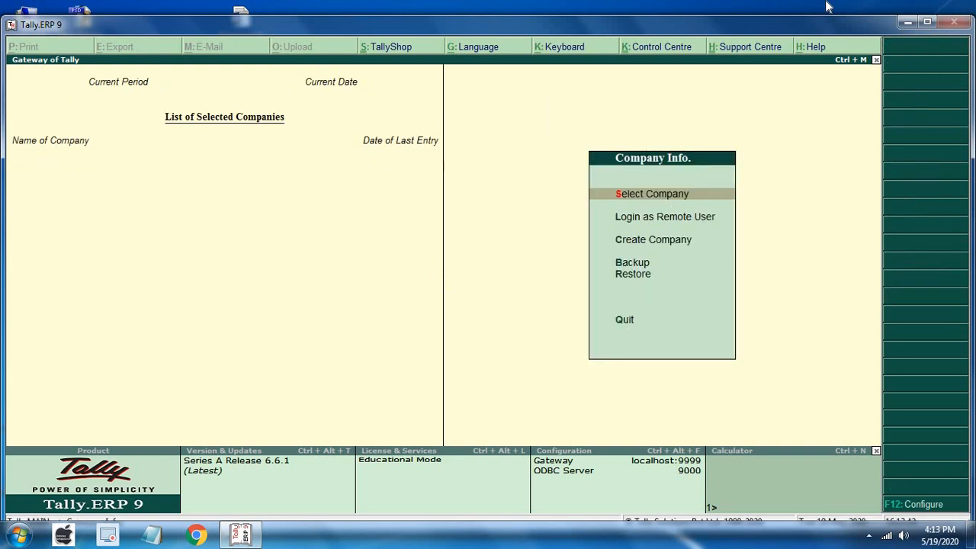
key("Down")
key("Down")
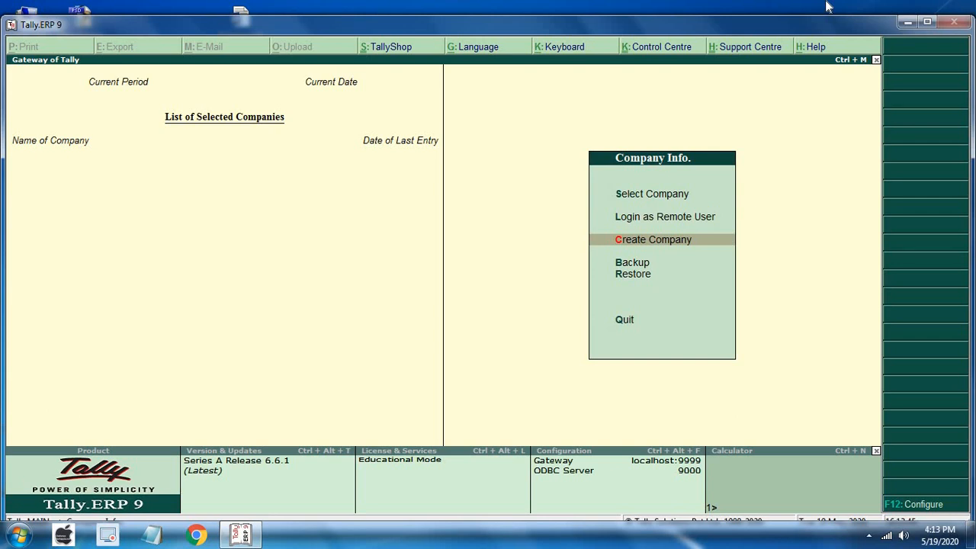
key("Return")
type("Question")
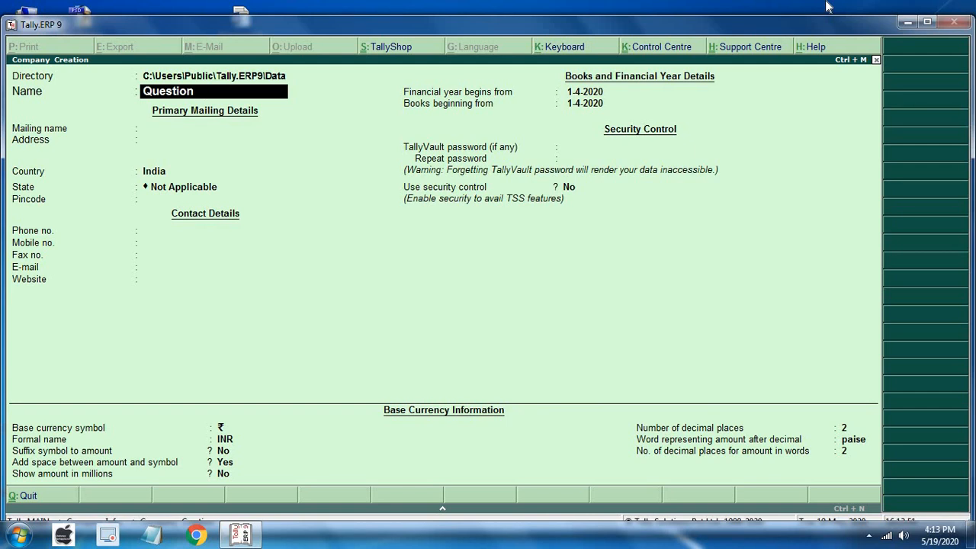
key("BackSpace")
key("BackSpace")
key("BackSpace")
key("BackSpace")
key("BackSpace")
key("BackSpace")
key("BackSpace")
key("BackSpace")
Name the new company Discount and Stock Maintain, set its state to Haryana, and save it.
type("Discount and")
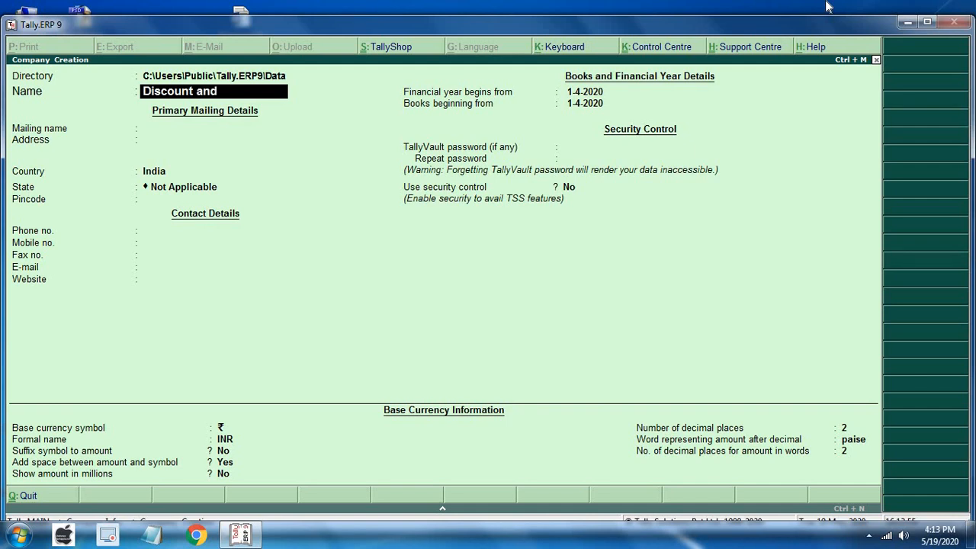
type(" Stock Maintain")
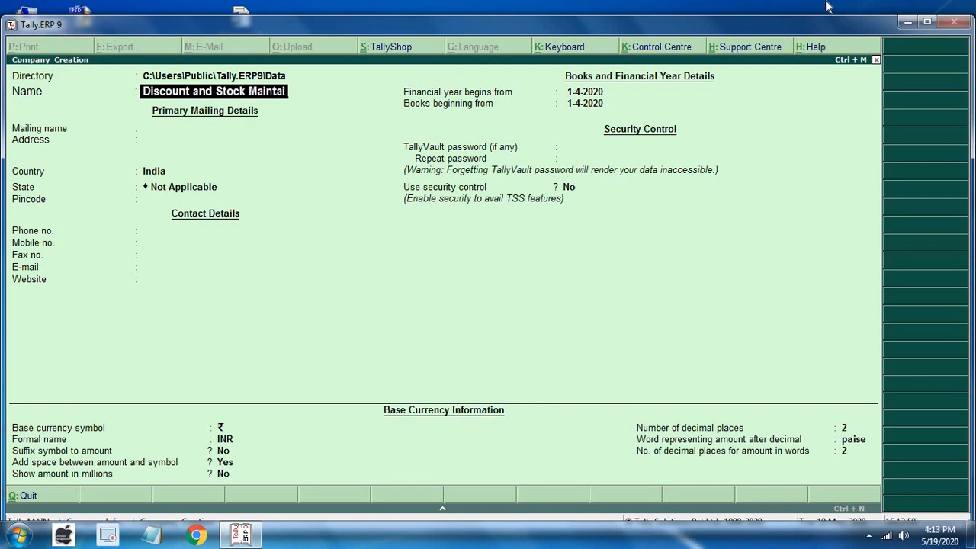
key("Return")
key("Return")
key("Return")
type("Ha")
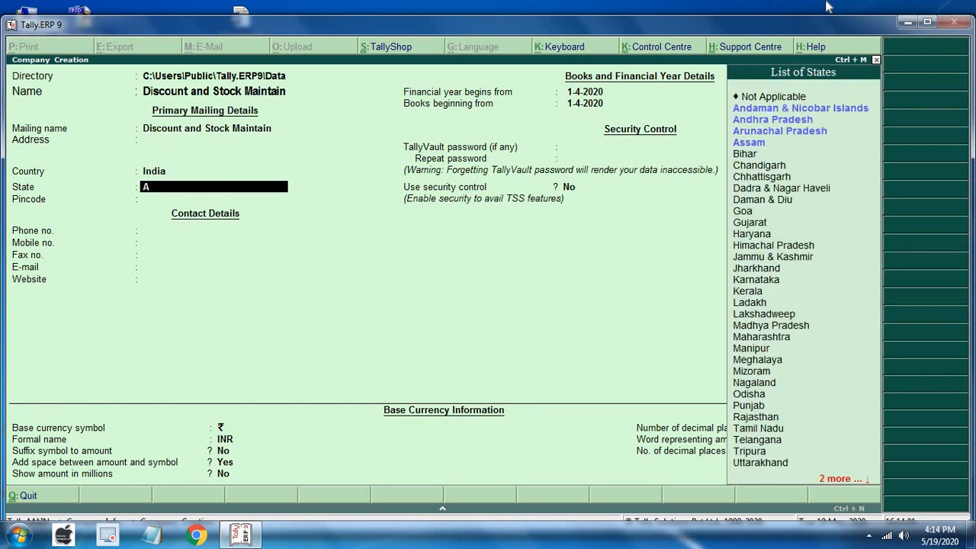
key("Return")
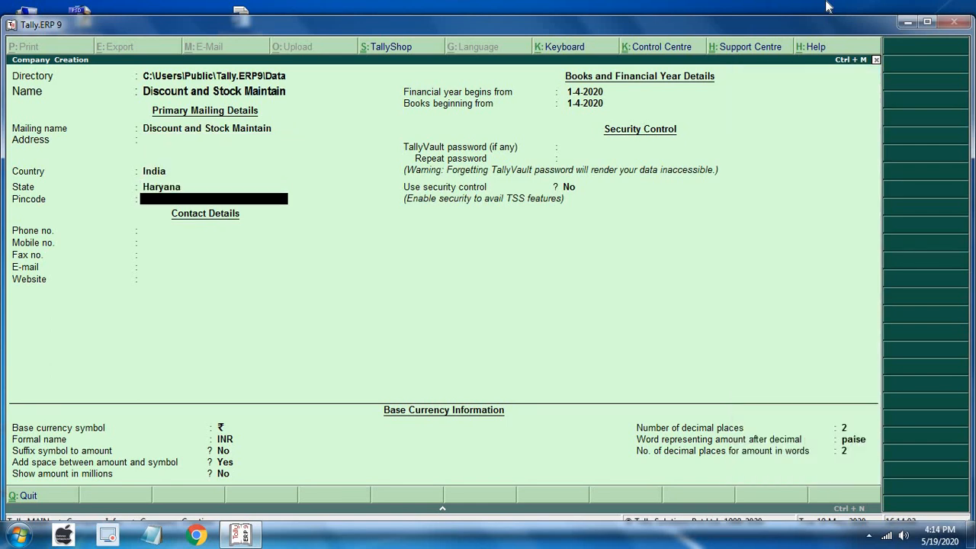
key("ctrl+a")
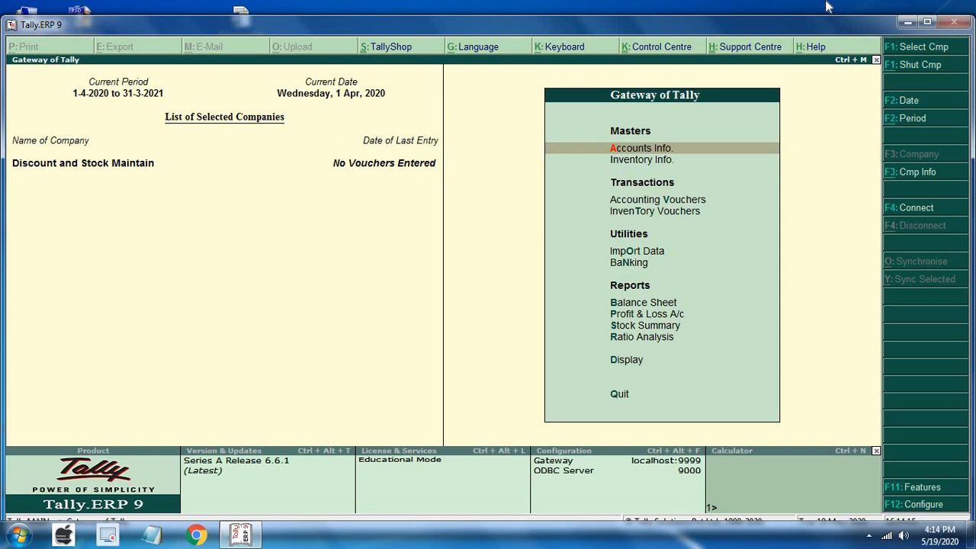
Maximize the Tally window and open a new Receipt voucher among the accounting vouchers.
key("Down")
key("Up")
key("Down")
key("Down")
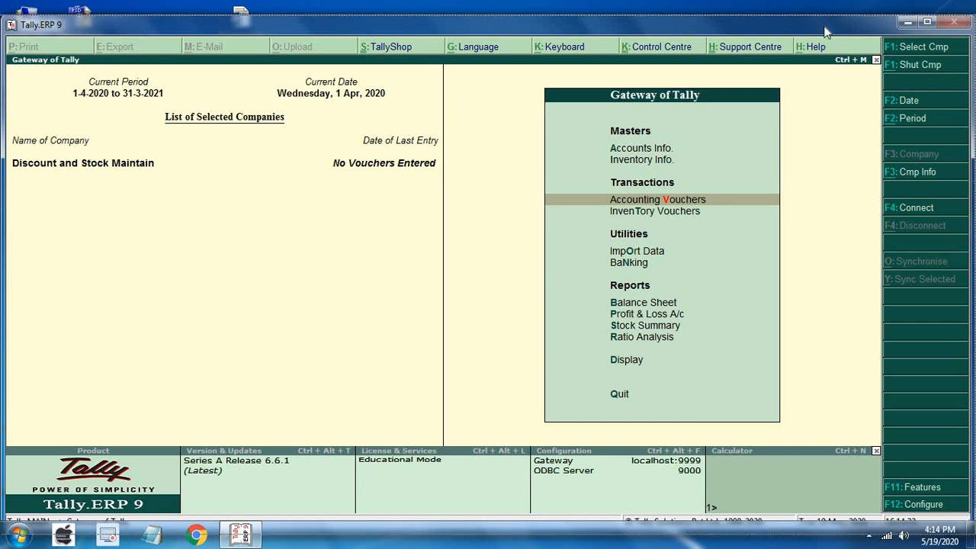
double_click(824, 28)
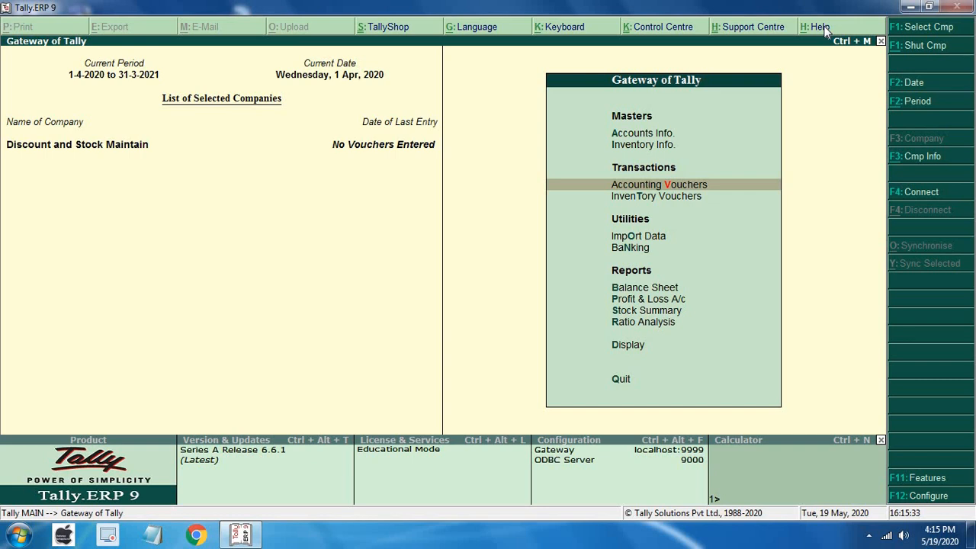
key("Return")
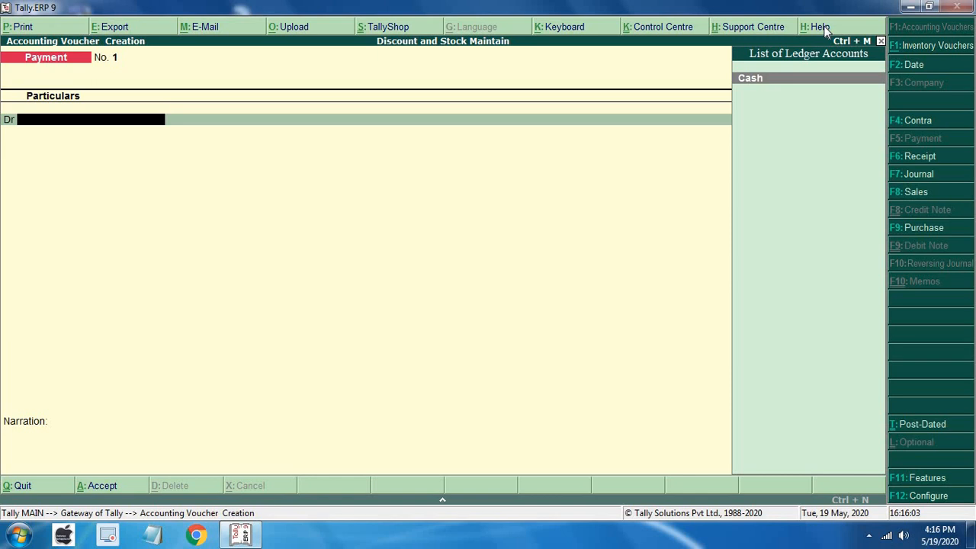
key("F6")
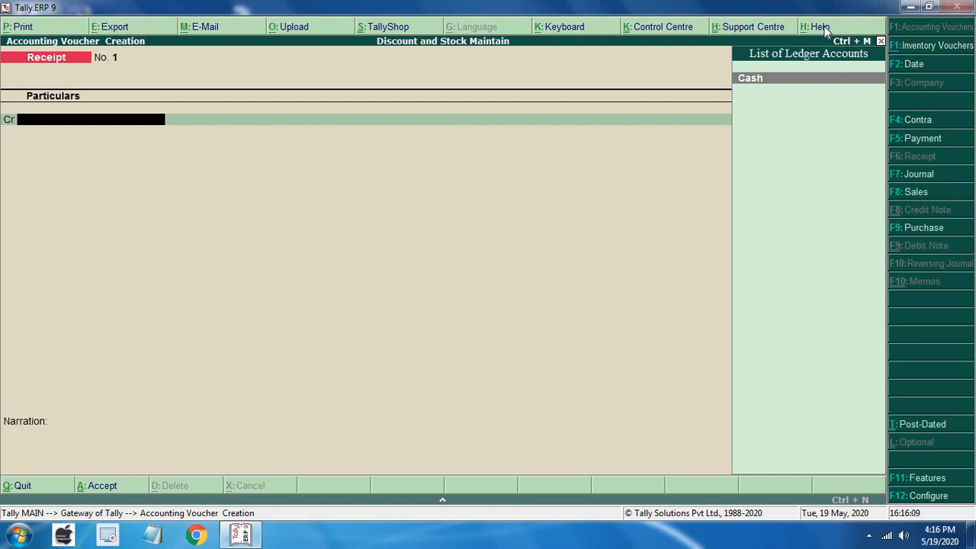
Create a ledger named Capital under Capital Account for the receipt's credit line, keeping the default details.
key("alt+c")
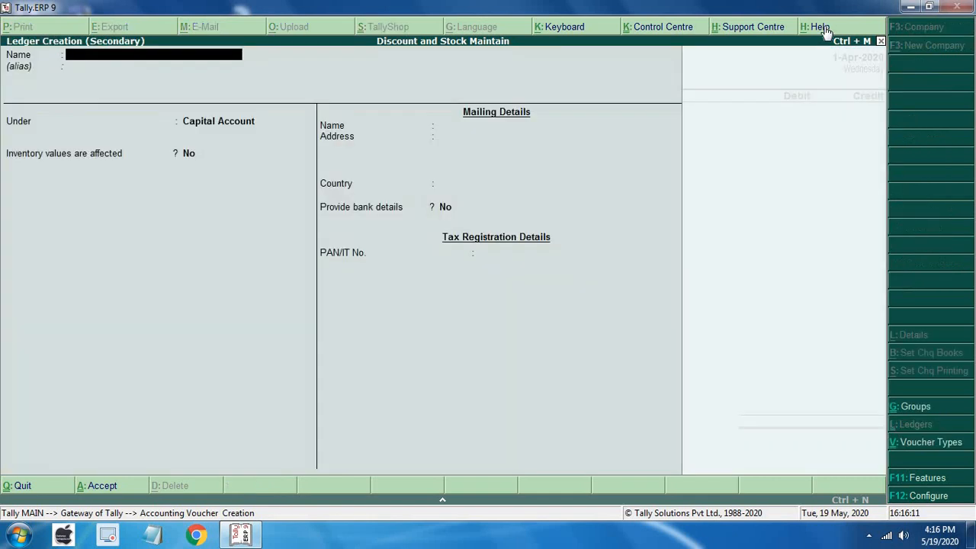
type("Capital")
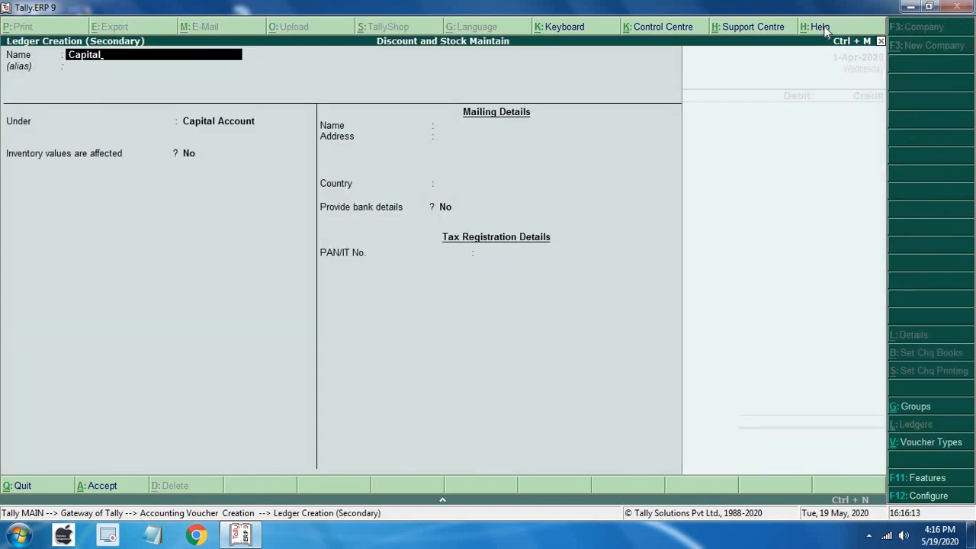
key("Return")
key("Return")
type("Ca")
key("Return")
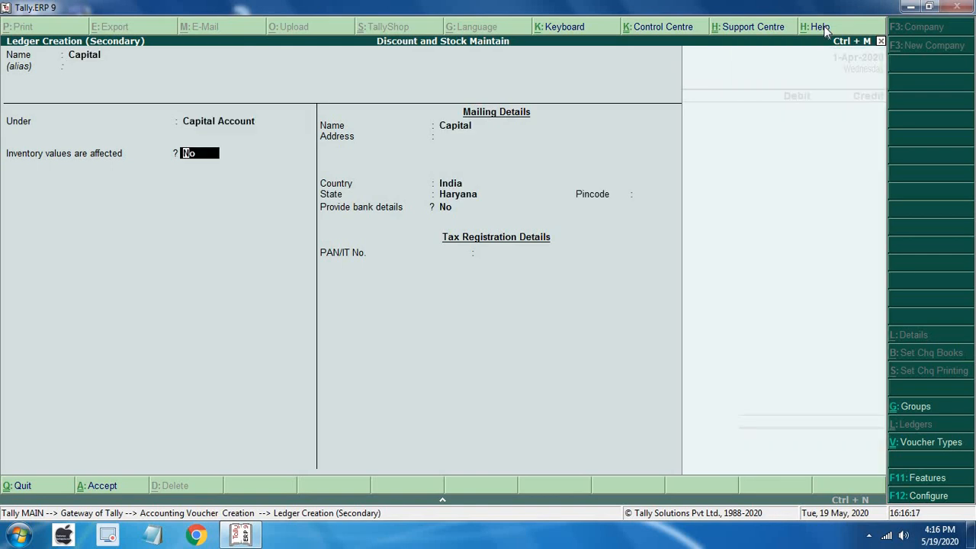
key("Return")
key("Return")
key("Return")
key("Return")
key("Return")
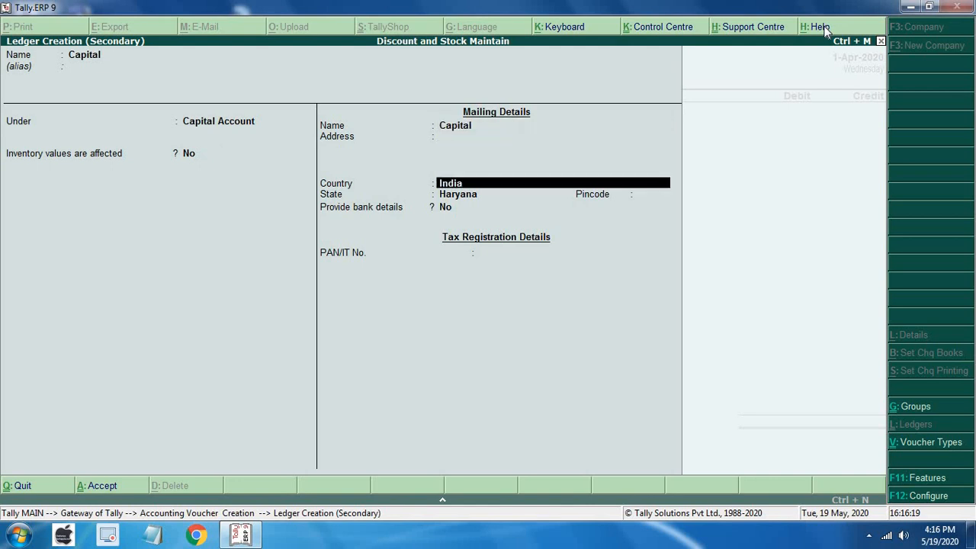
key("Return")
key("Return")
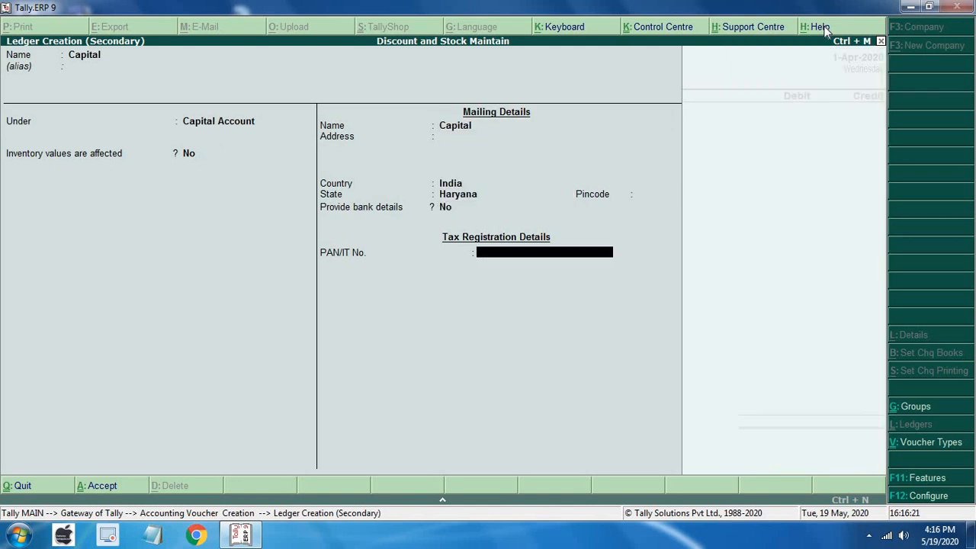
key("Return")
key("Return")
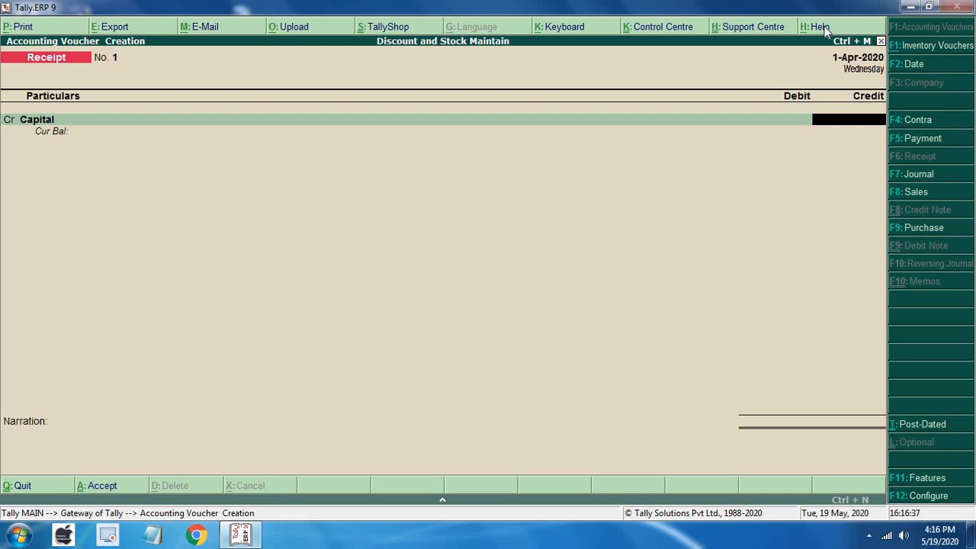
Credit Capital with 500000, debit Cash for the same amount, and accept the receipt voucher.
type("500000")
key("Return")
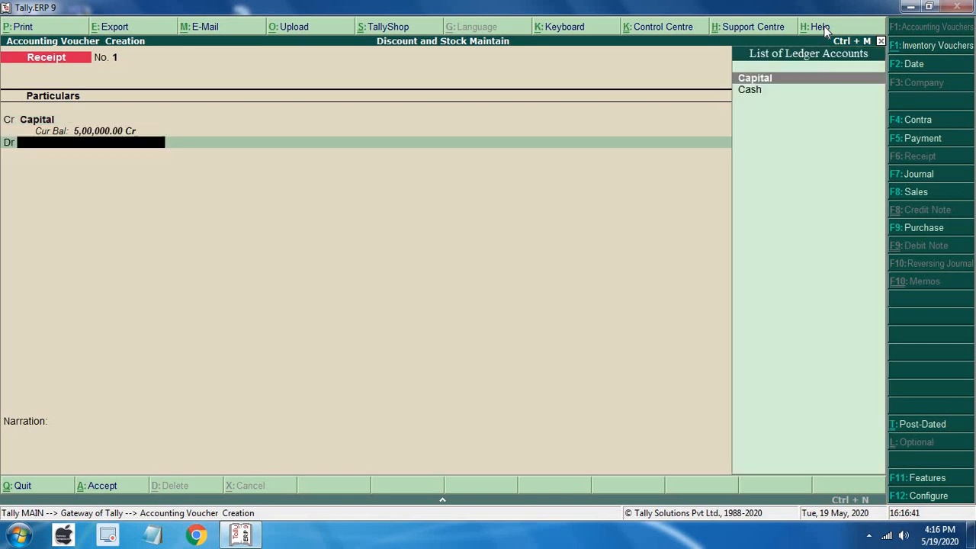
key("Down")
key("Return")
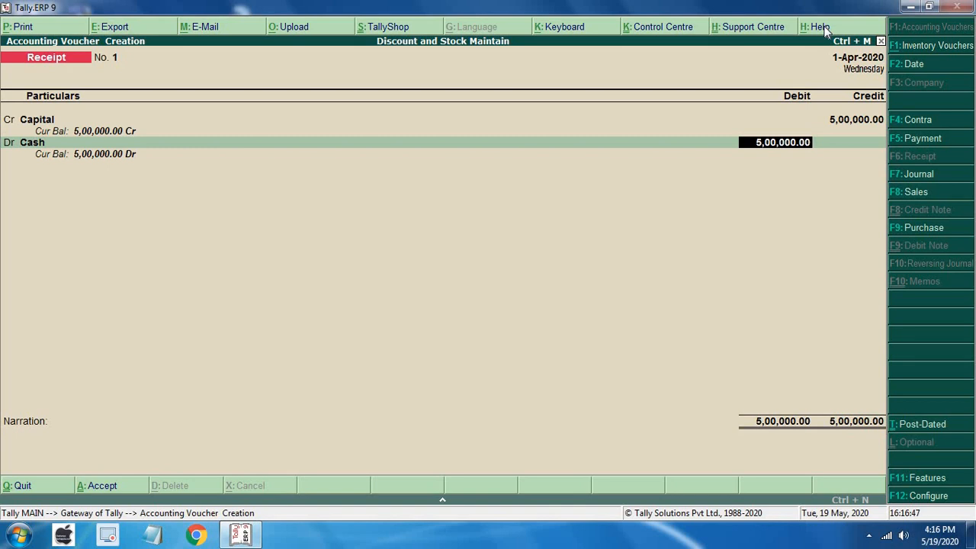
key("Return")
key("Return")
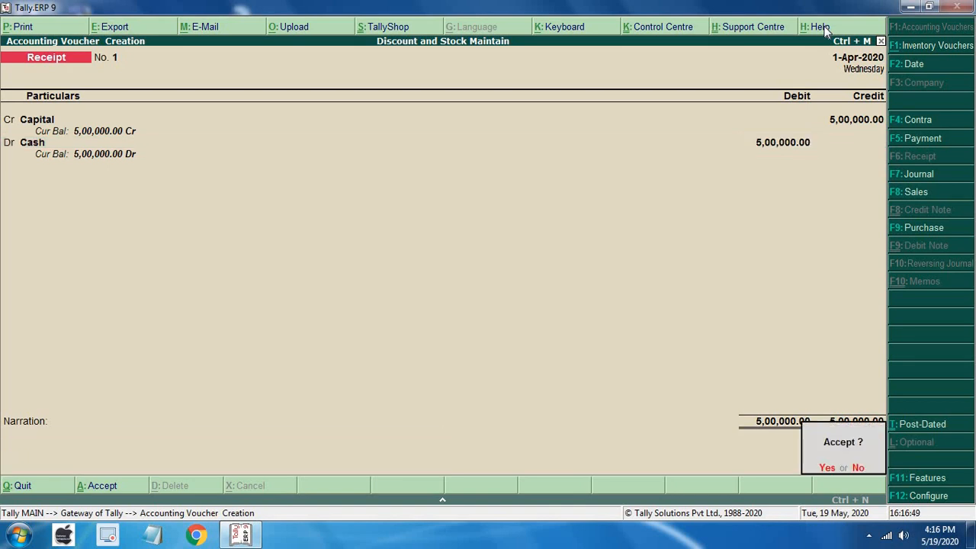
key("Return")
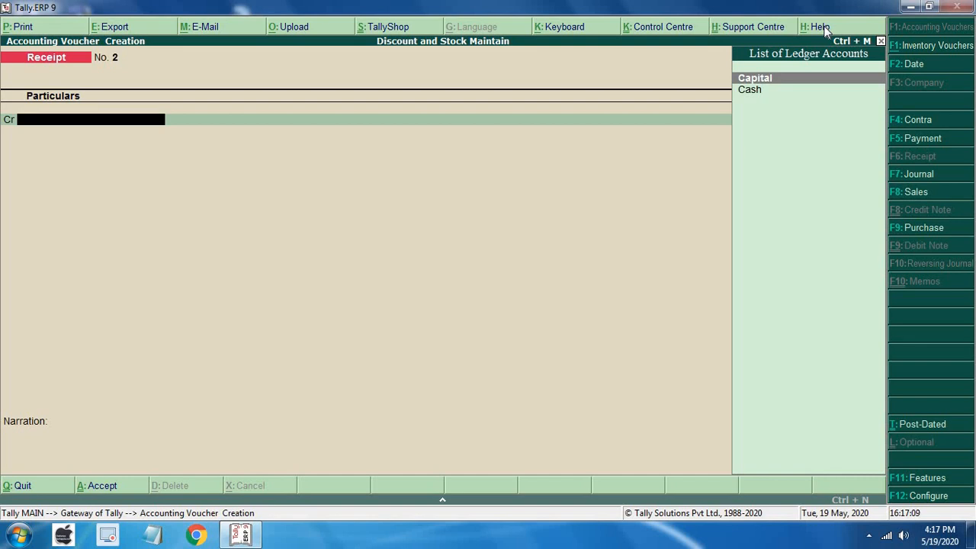
Start a Sales voucher in voucher (Dr/Cr) mode and leave its reference number blank.
key("F8")
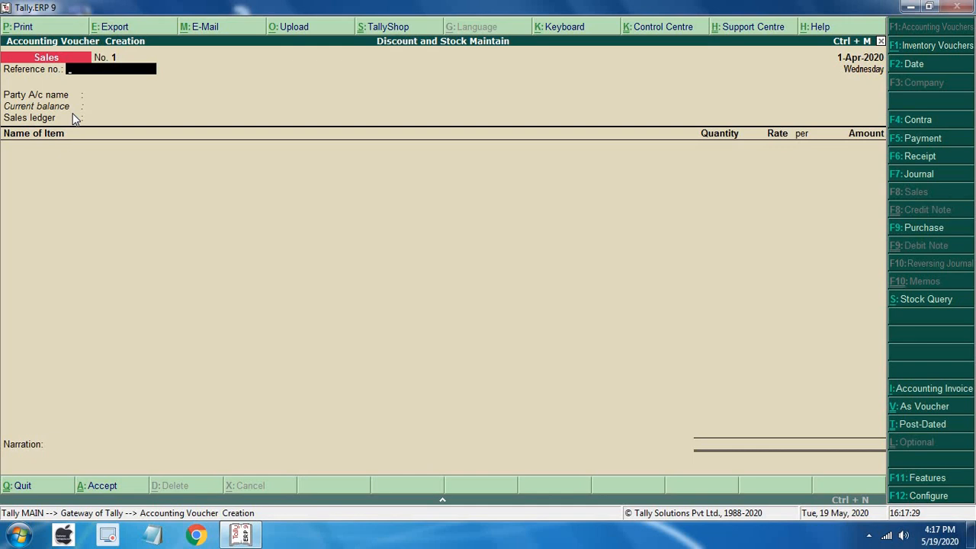
key("ctrl+v")
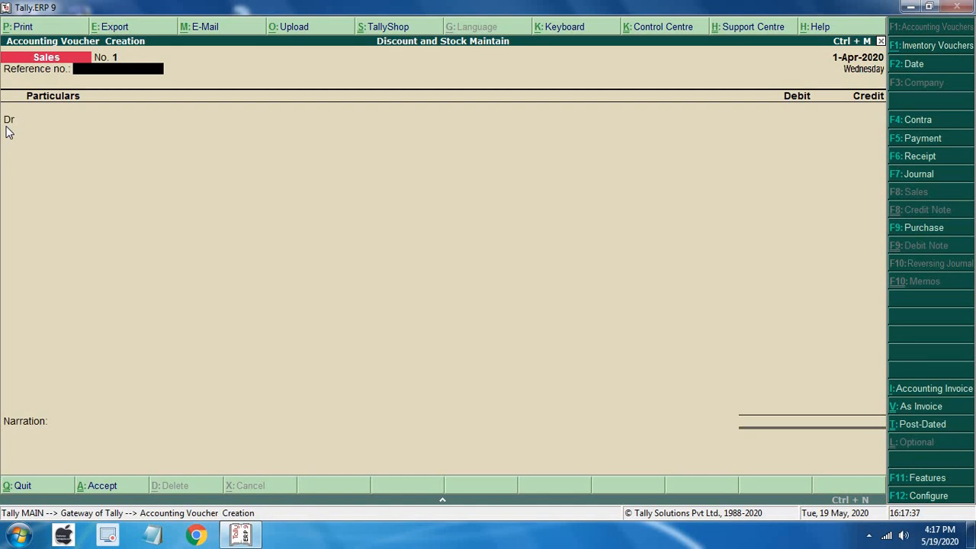
key("Return")
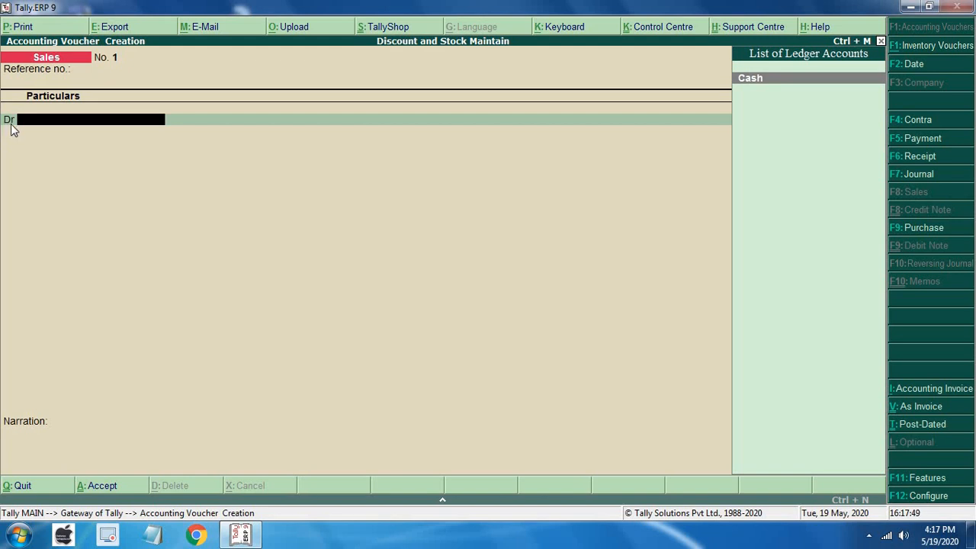
Create the customer's ledger under Sundry Debtors for the sales voucher's debit line, keeping the default details.
key("alt+c")
type("Dev")
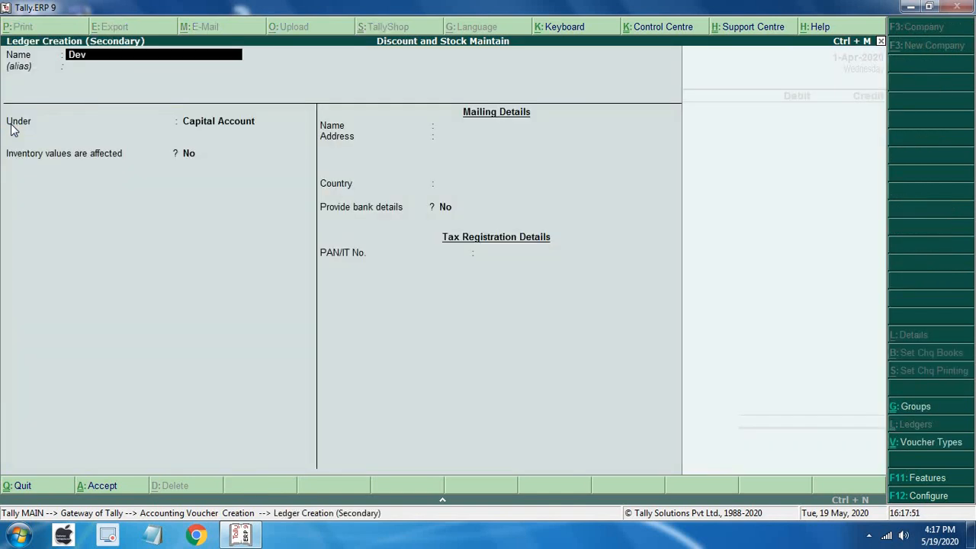
key("Return")
type("S")
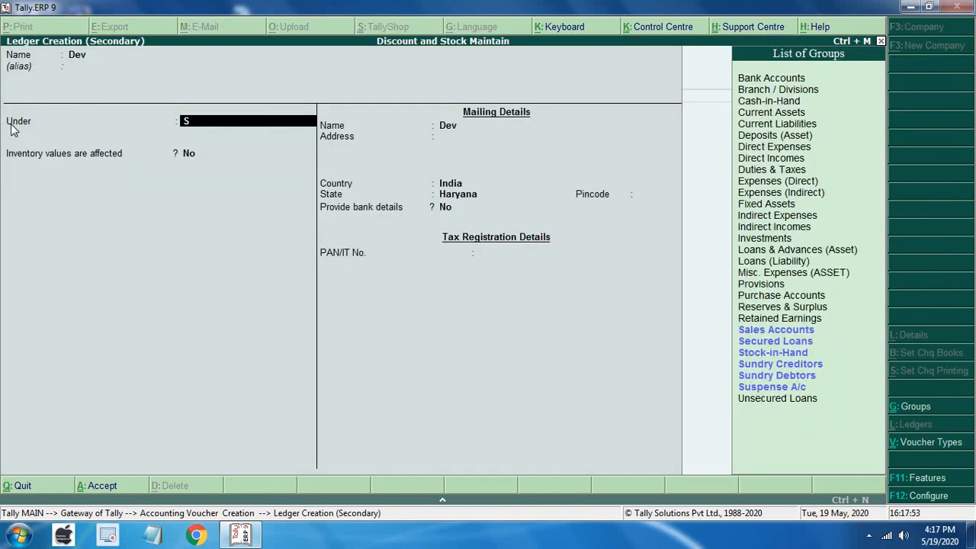
key("Down")
key("Up")
key("Up")
key("Down")
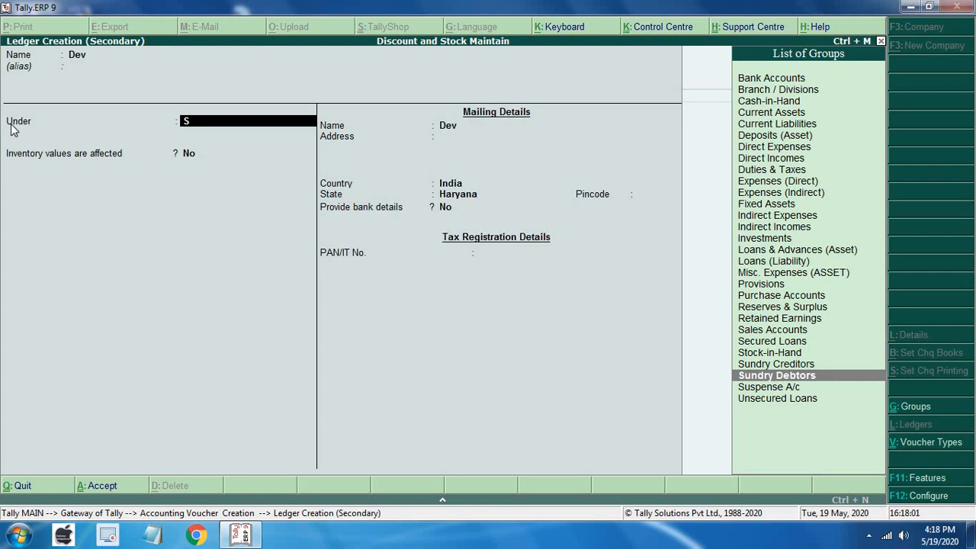
key("Return")
key("Return")
key("Return")
key("Return")
key("Return")
key("Return")
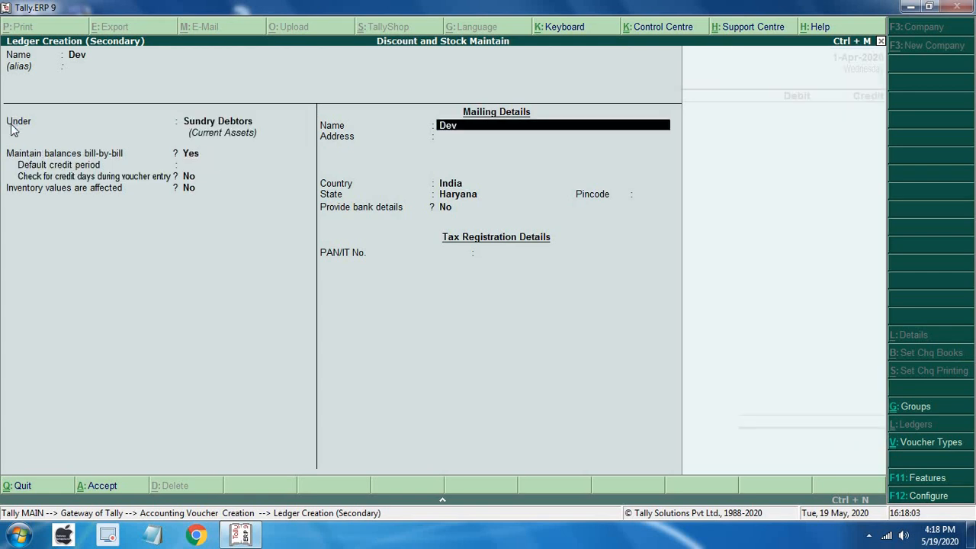
key("Return")
key("Return")
key("Return")
key("Return")
key("Return")
key("Return")
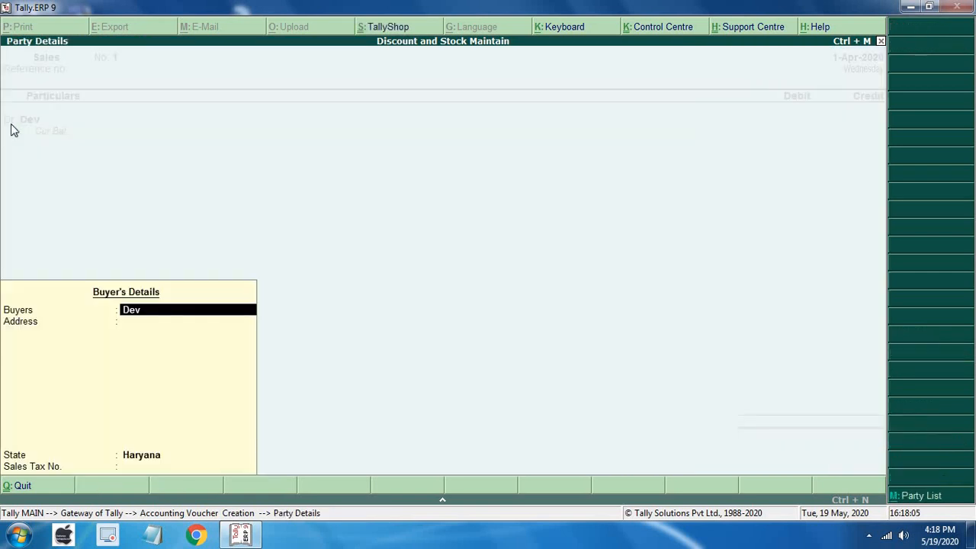
Keep the default buyer's details and debit the customer's ledger with 100000 as New Ref 1.
key("Return")
key("Return")
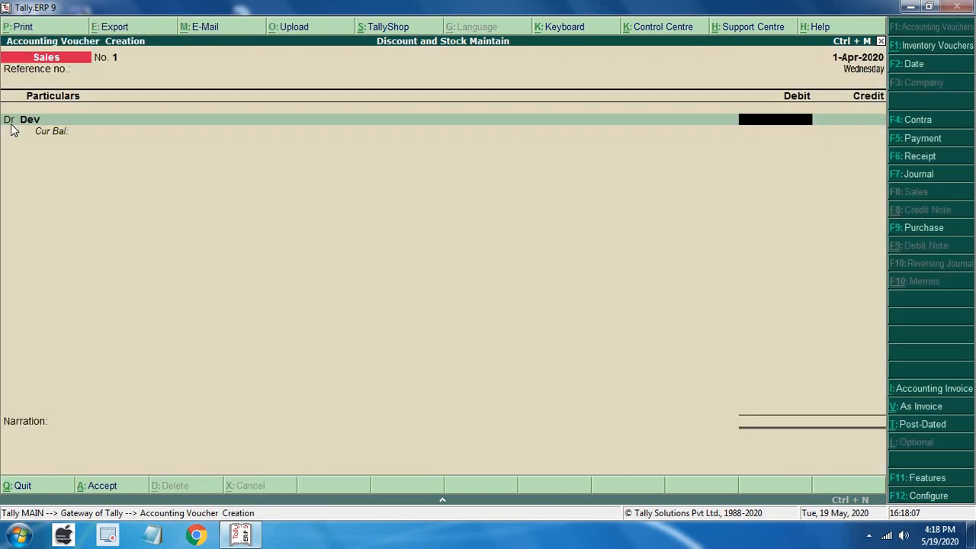
type("100000")
key("Return")
key("Return")
key("Return")
key("Return")
key("Return")
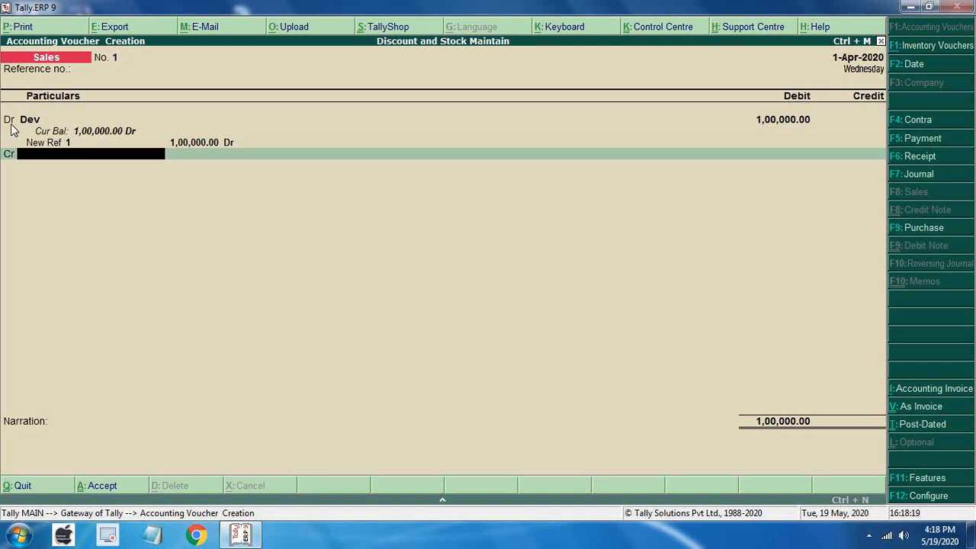
Create a ledger named Sales under Sales Accounts for the voucher's credit line, keeping the default details and amount.
key("alt+c")
type("Sales")
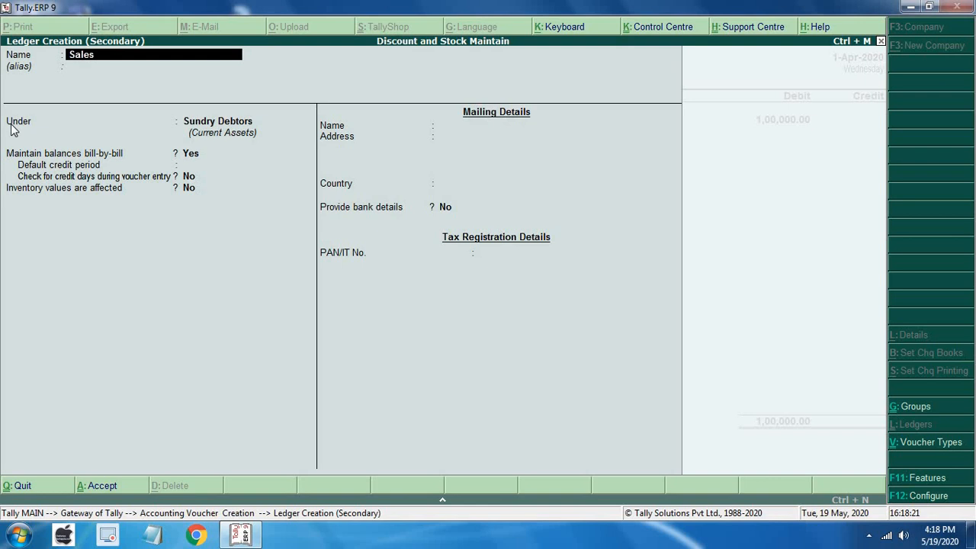
key("Return")
type("Sa")
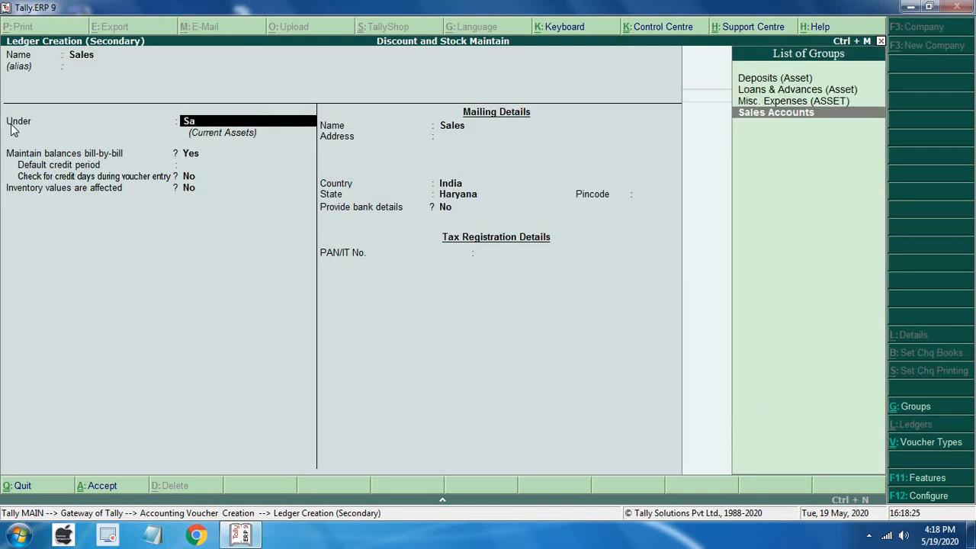
key("Return")
key("Return")
key("Return")
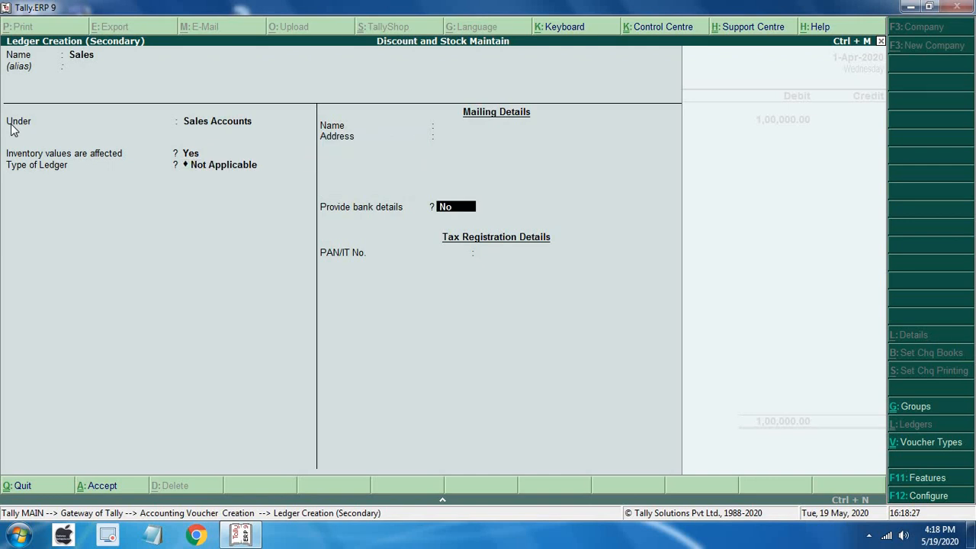
key("Return")
key("Return")
key("Return")
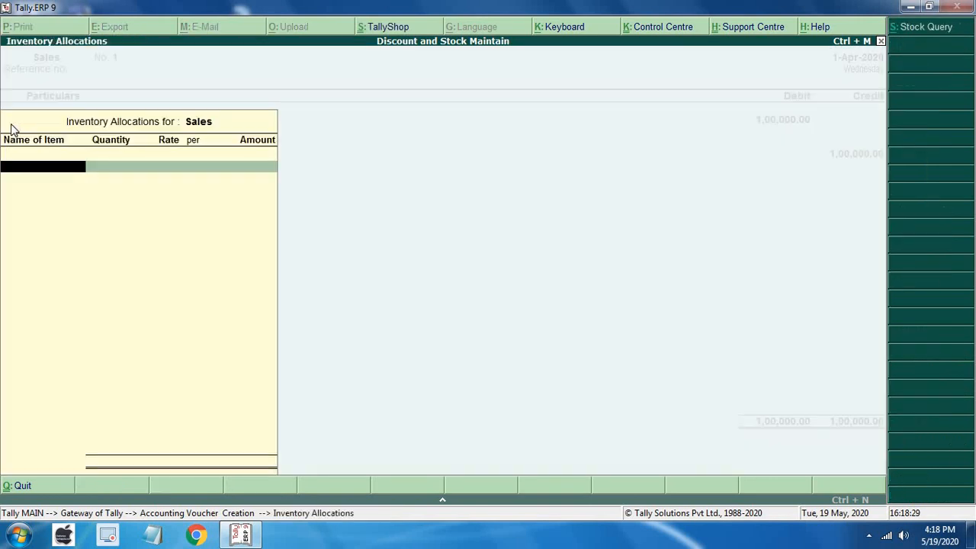
Skip the inventory allocations for Sales, leave the narration blank and accept the sales voucher.
key("Escape")
key("Return")
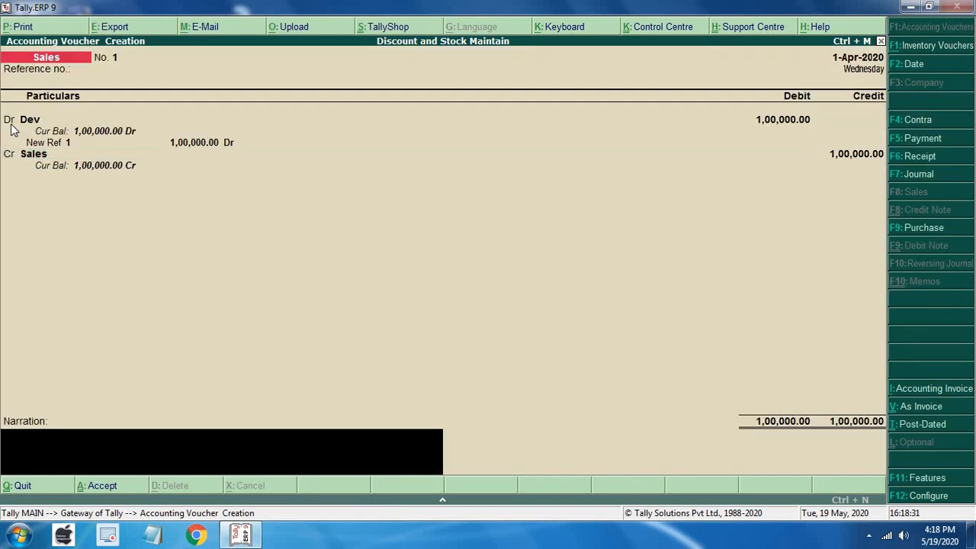
key("Return")
key("Return")
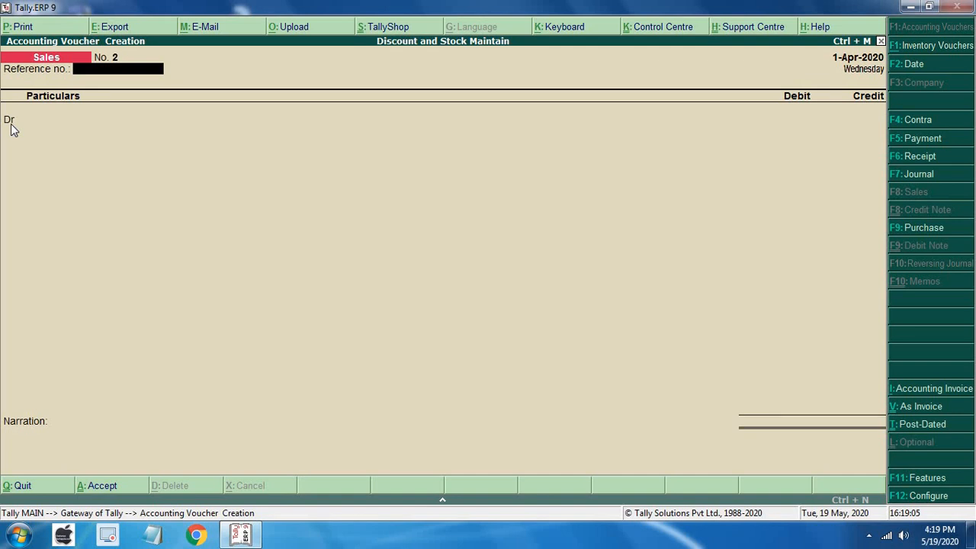
Start a Receipt voucher and credit the customer's ledger with 100000 against bill reference 1.
key("F6")
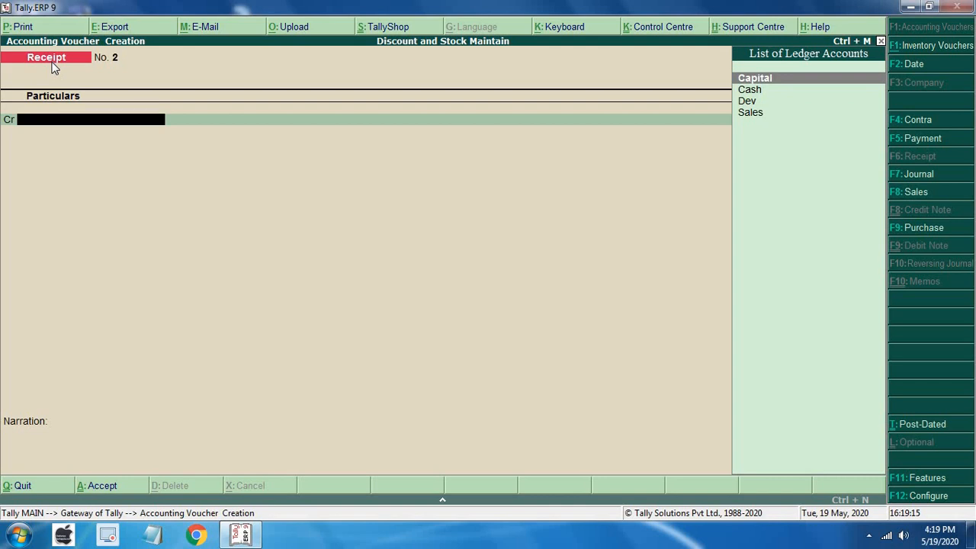
key("Down")
key("Down")
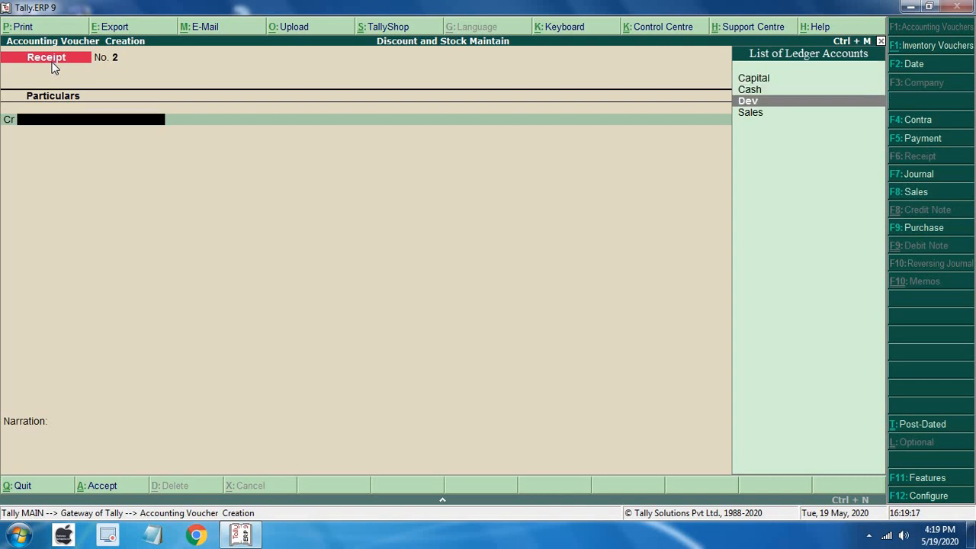
key("Return")
type("100000")
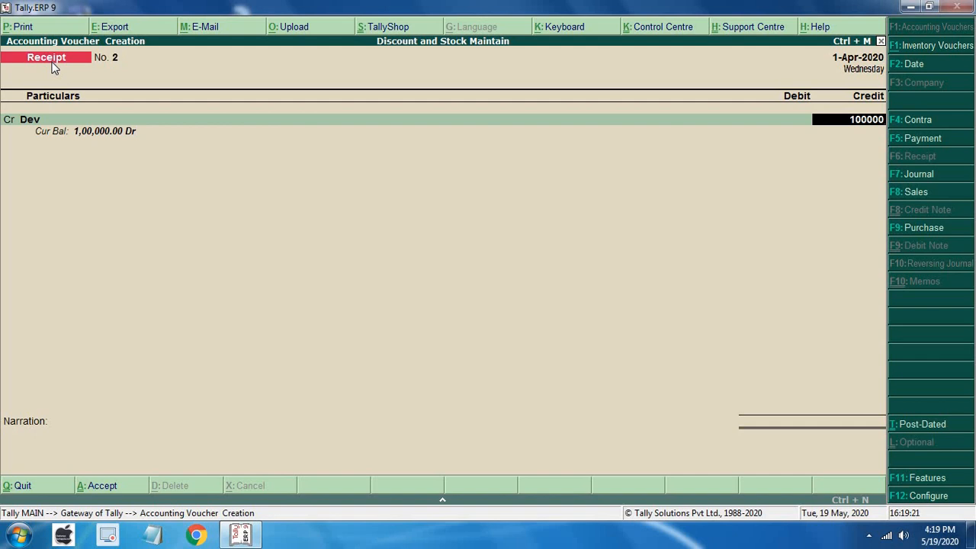
key("Return")
key("Return")
key("Return")
key("Return")
key("Return")
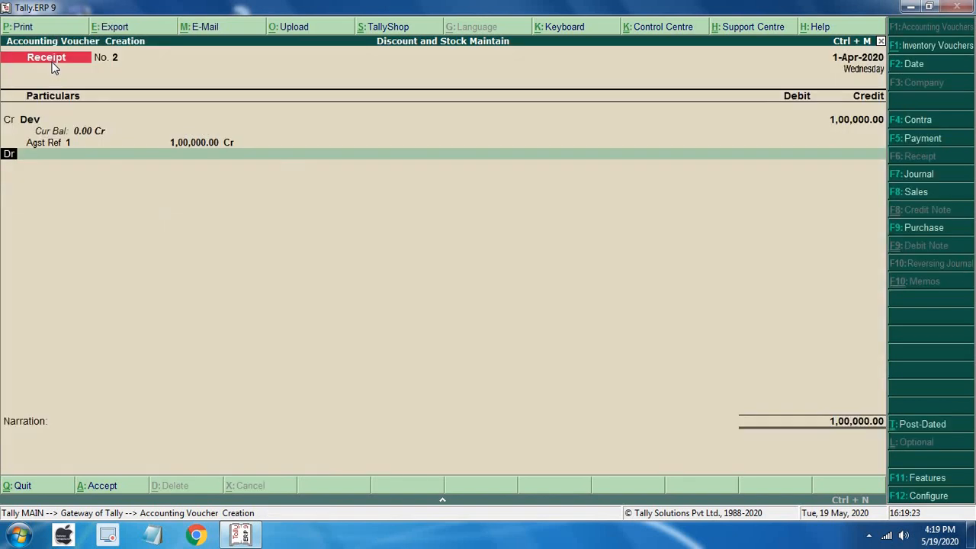
Debit Cash with 98000 in the receipt voucher.
key("Return")
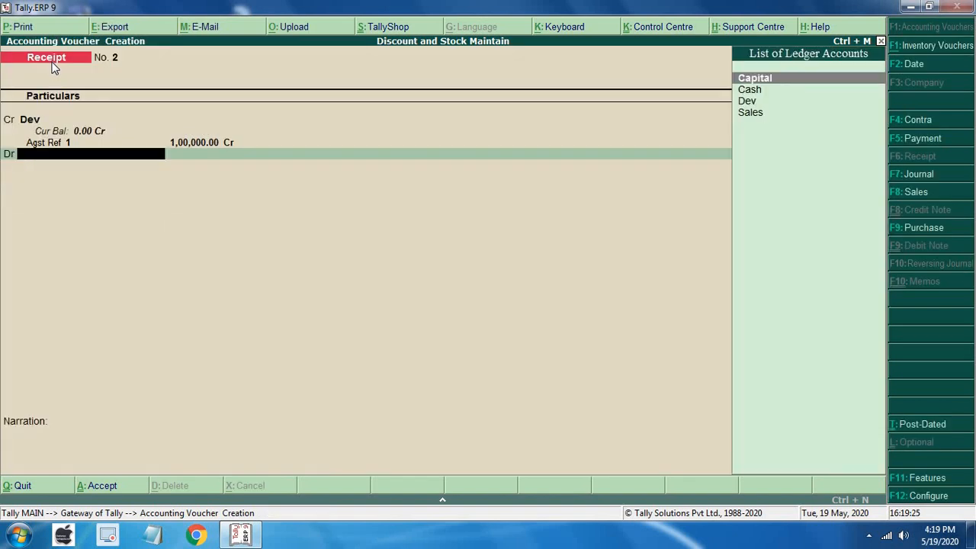
key("Down")
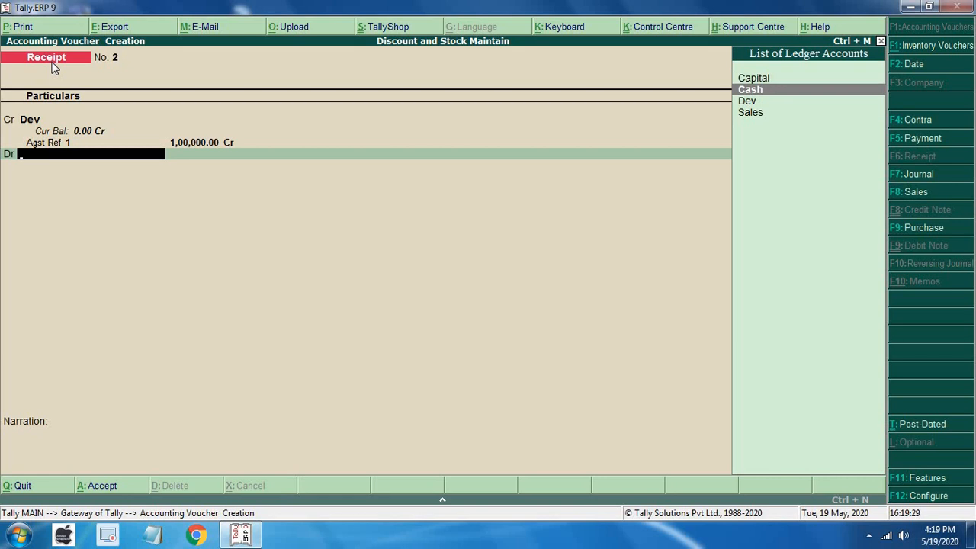
key("Return")
type("9")
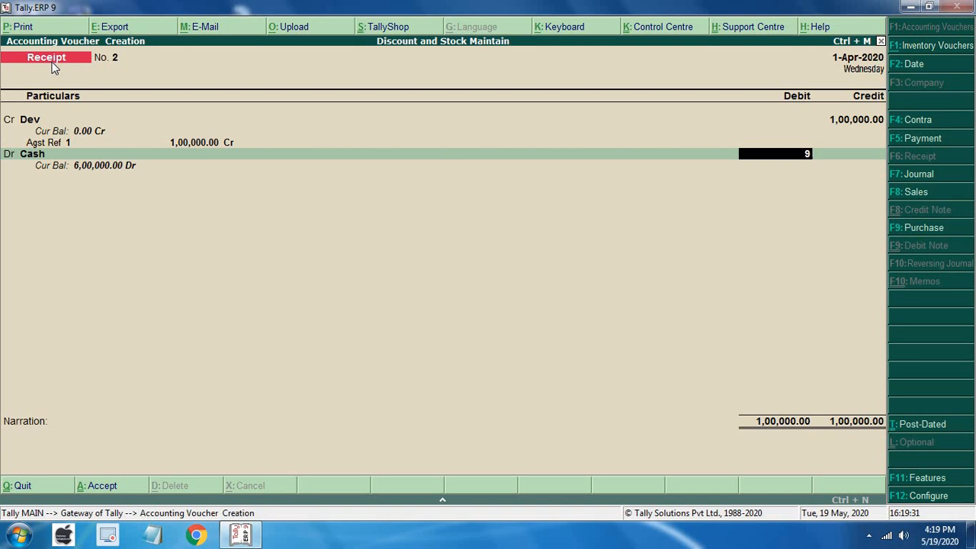
type("8000")
key("Return")
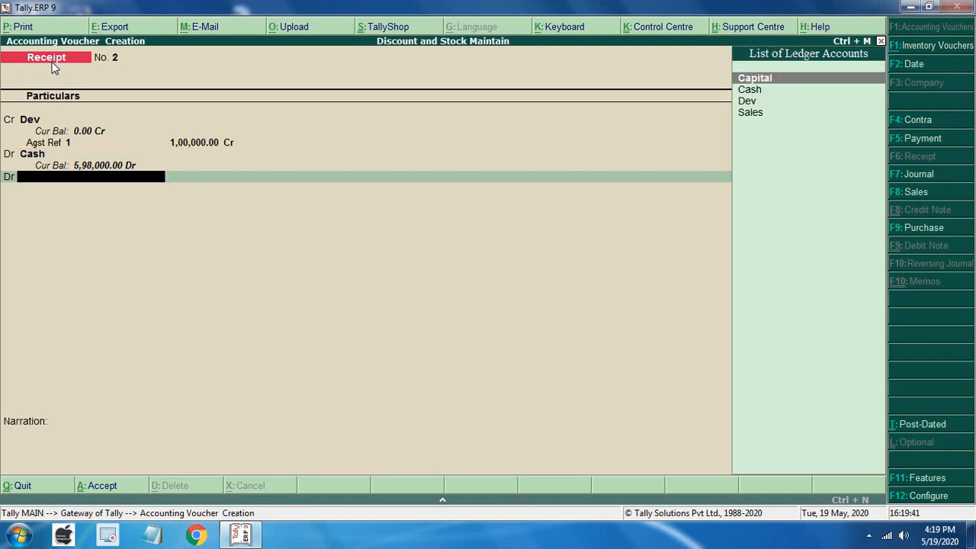
Create a ledger named Dis Allow under Indirect Expenses for the receipt's second debit line, keeping the default details.
key("alt+c")
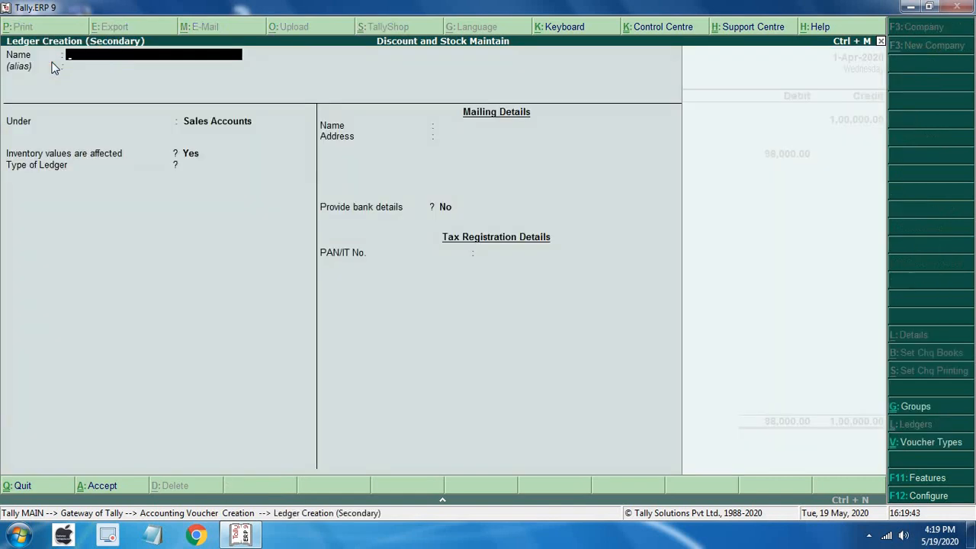
type("Dis Allow")
key("Return")
key("Return")
type("Ind")
key("Down")
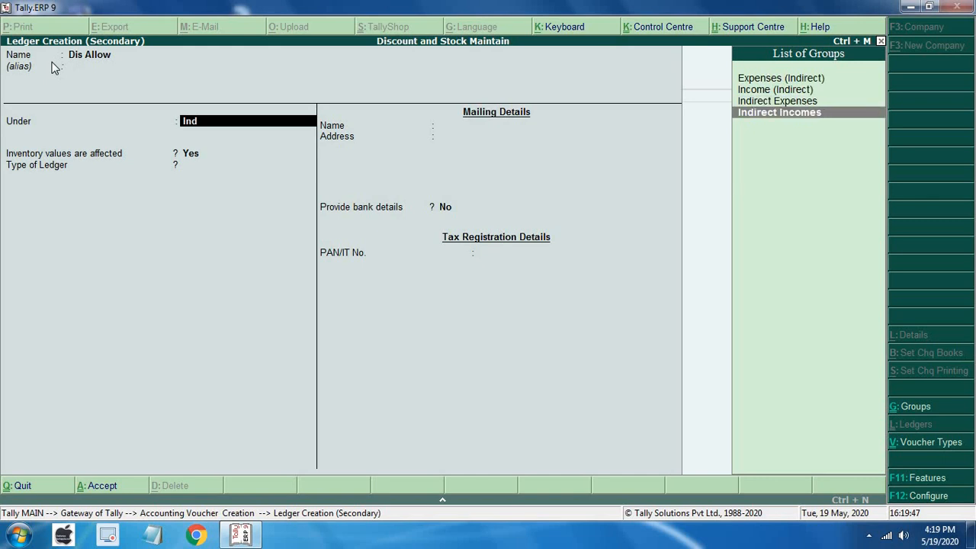
key("Up")
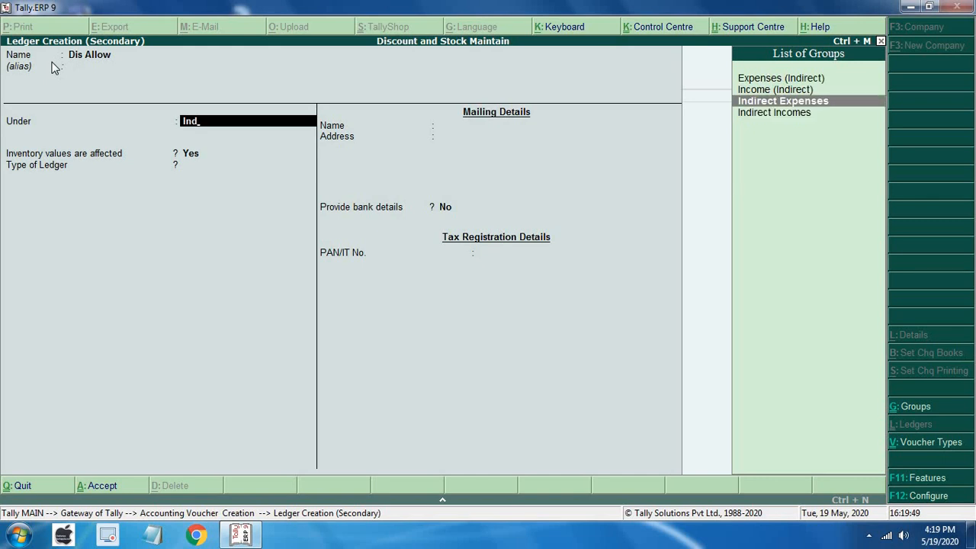
key("Return")
key("Return")
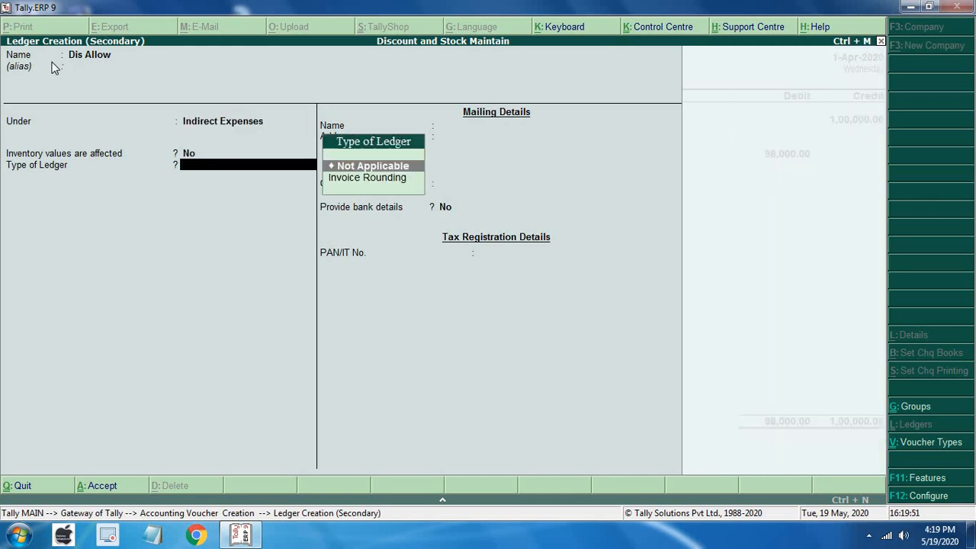
key("Return")
key("Return")
key("Return")
key("Return")
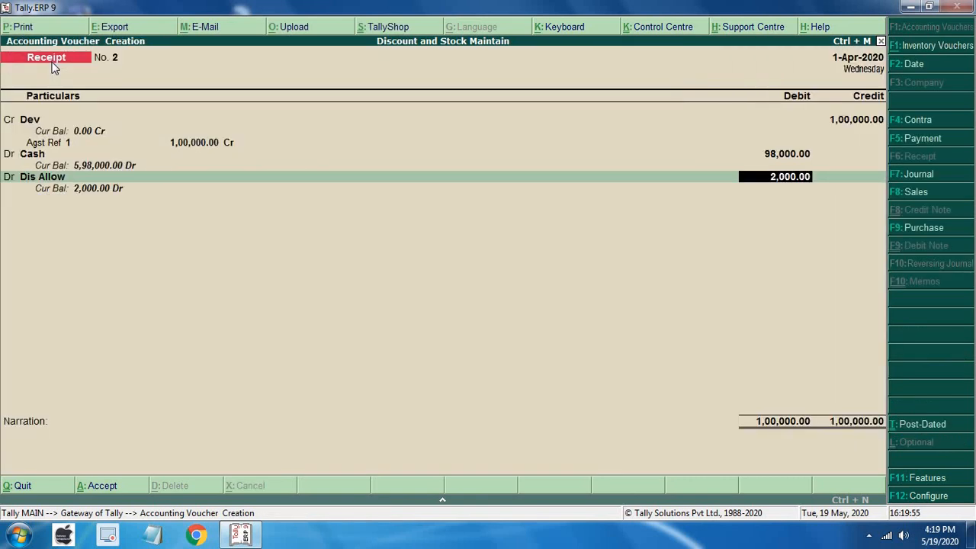
Debit Dis Allow with the remaining 2,000, leave the narration blank and accept the receipt voucher.
key("Return")
key("Return")
key("Return")
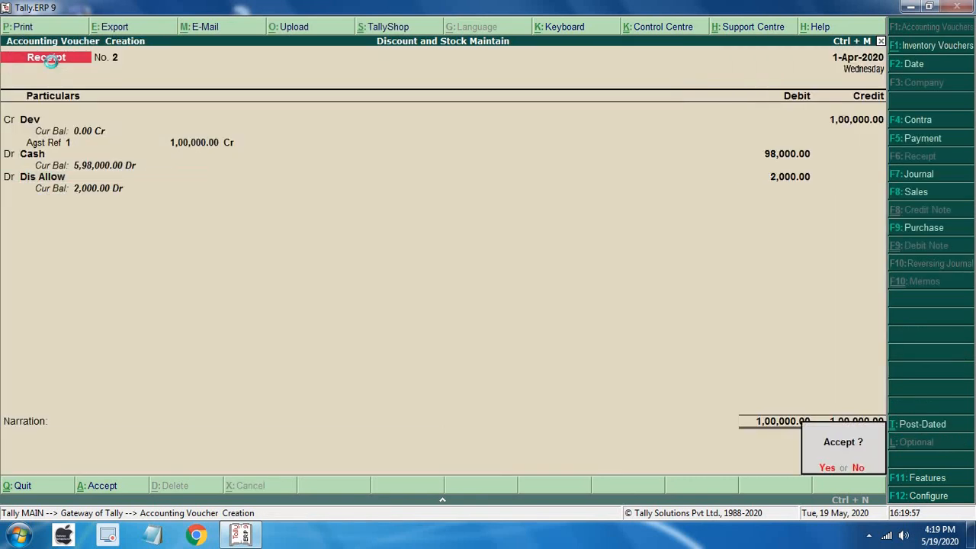
key("Return")
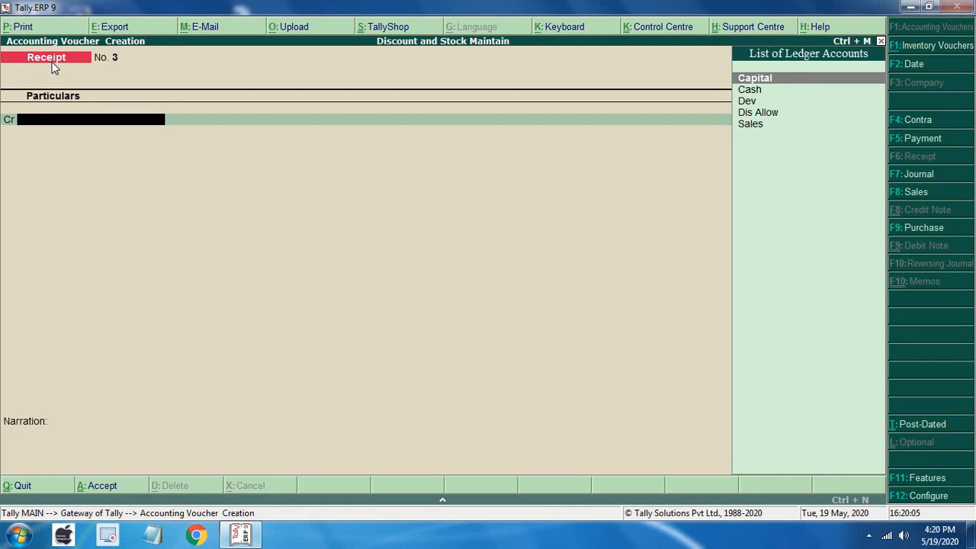
Start another Sales voucher in voucher (Dr/Cr) mode with a blank reference number.
key("F8")
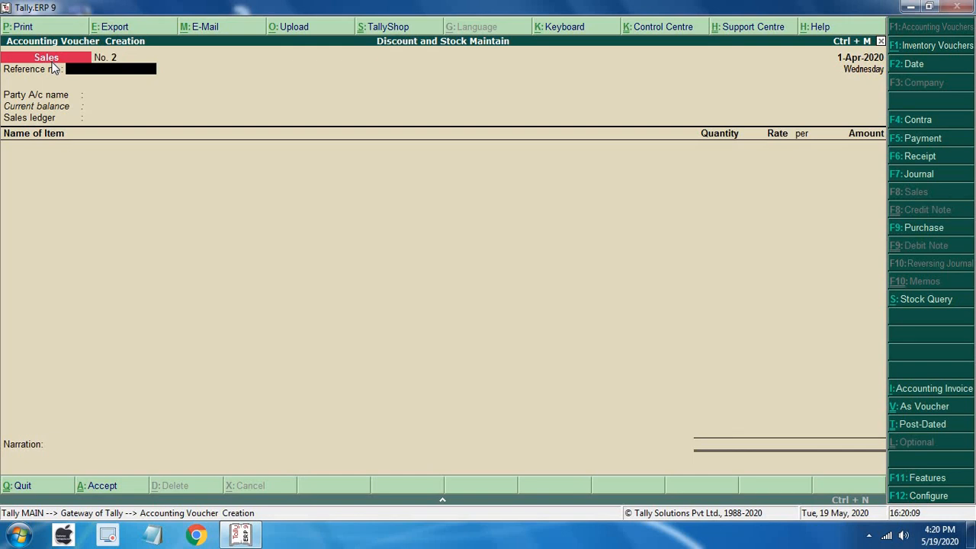
key("ctrl+v")
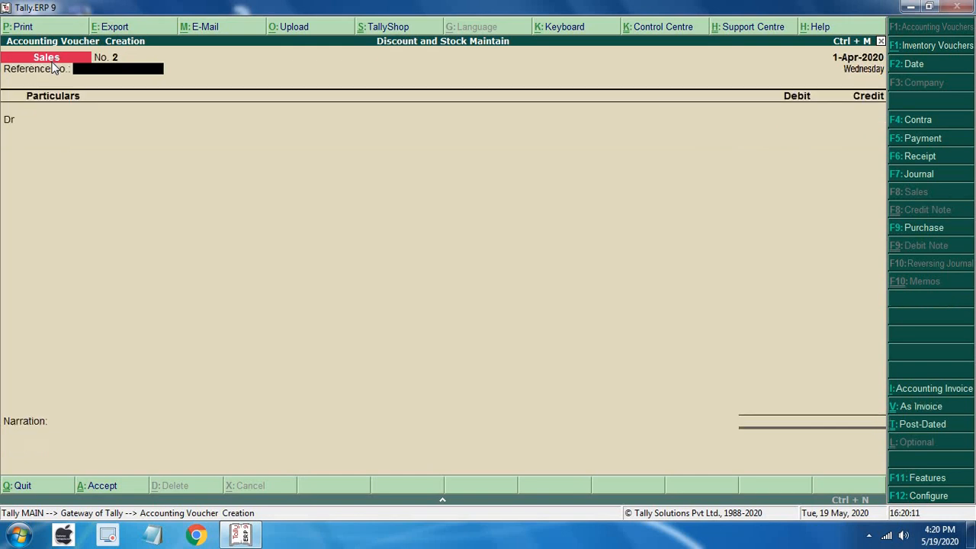
key("Return")
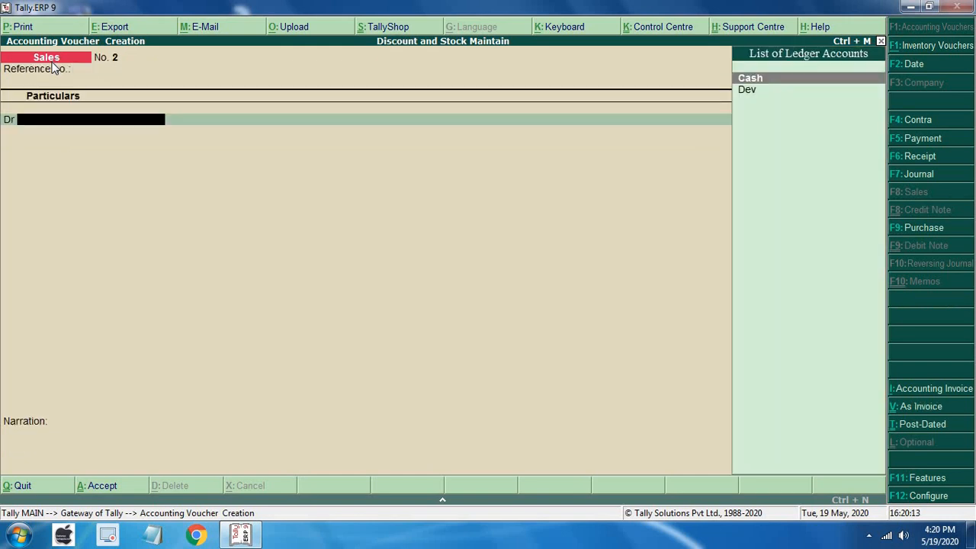
Start a new ledger for the debit line and enter the second customer's name.
key("alt+c")
type("Man")
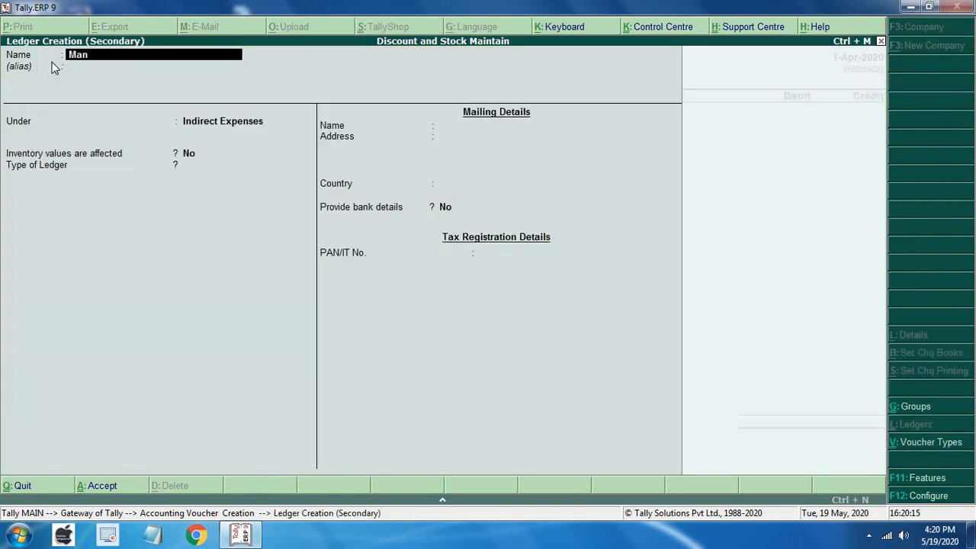
type("no")
key("BackSpace")
key("BackSpace")
key("BackSpace")
type("nmohan")
key("Return")
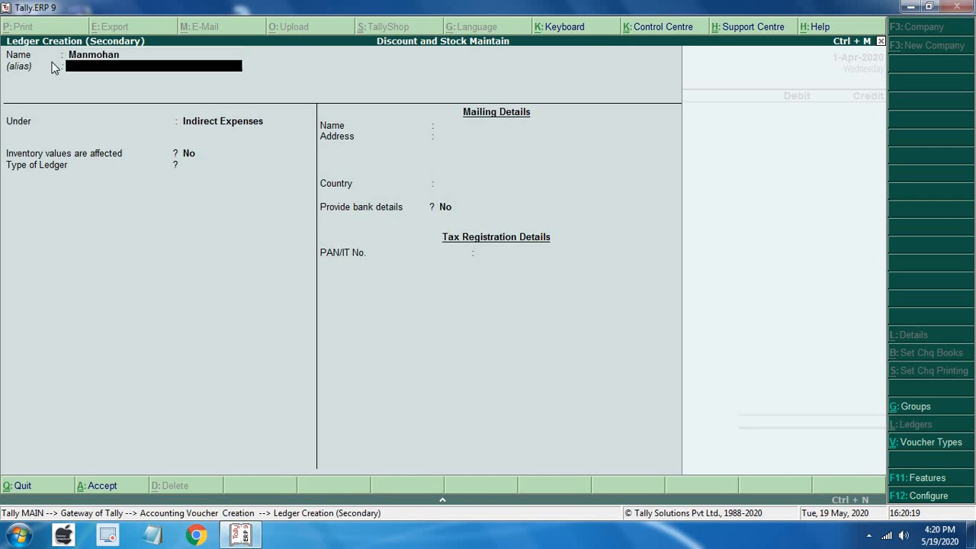
Place the second customer's ledger under Sundry Debtors and save it with the default details.
key("Return")
type("S")
key("Down")
key("Down")
key("Down")
key("Down")
key("Down")
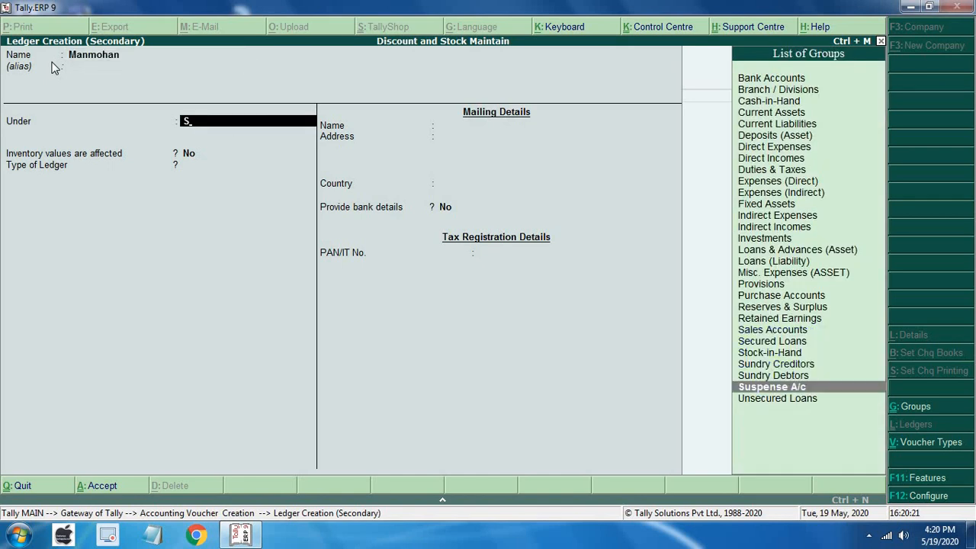
key("Up")
key("Return")
key("Return")
key("Return")
key("Return")
key("Return")
key("Return")
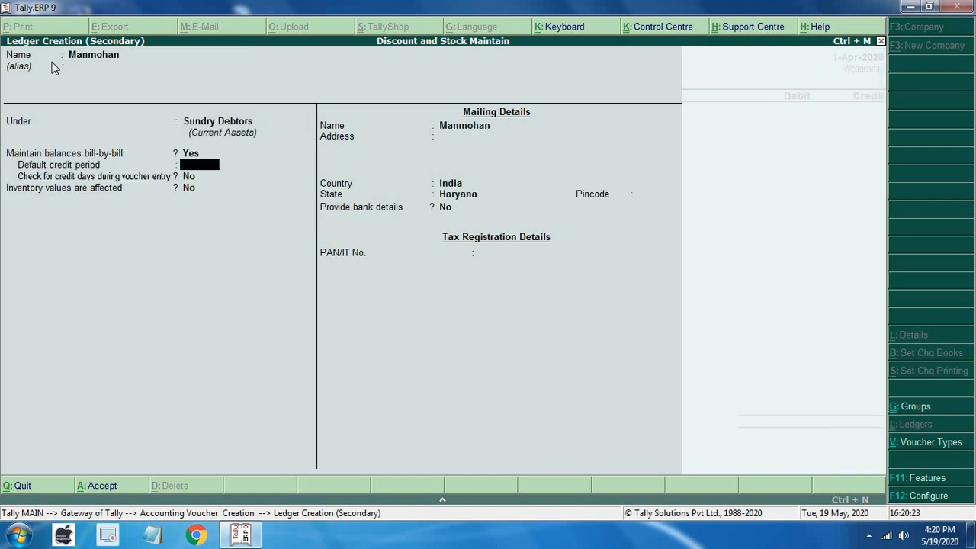
key("Return")
key("Return")
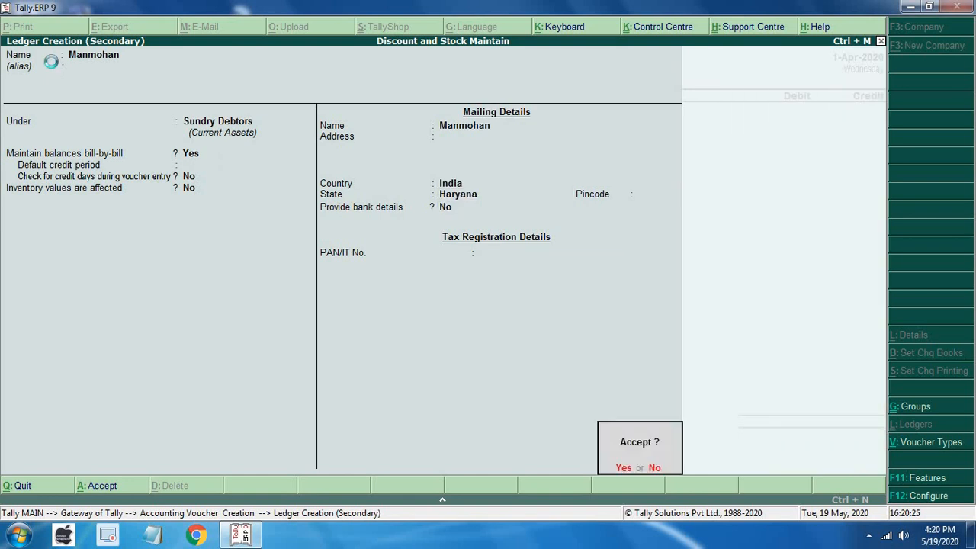
key("Return")
Keep the default buyer's details and debit the second customer's ledger with 80000 as New Ref 2.
key("Return")
key("Return")
key("Return")
key("Return")
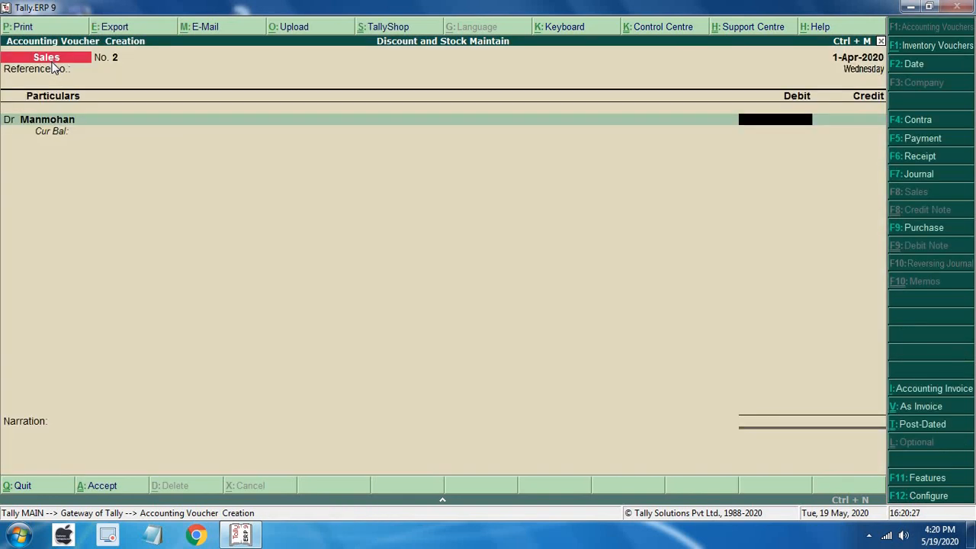
type("80000")
key("Return")
key("Return")
key("Return")
key("Return")
key("Return")
key("Return")
key("Return")
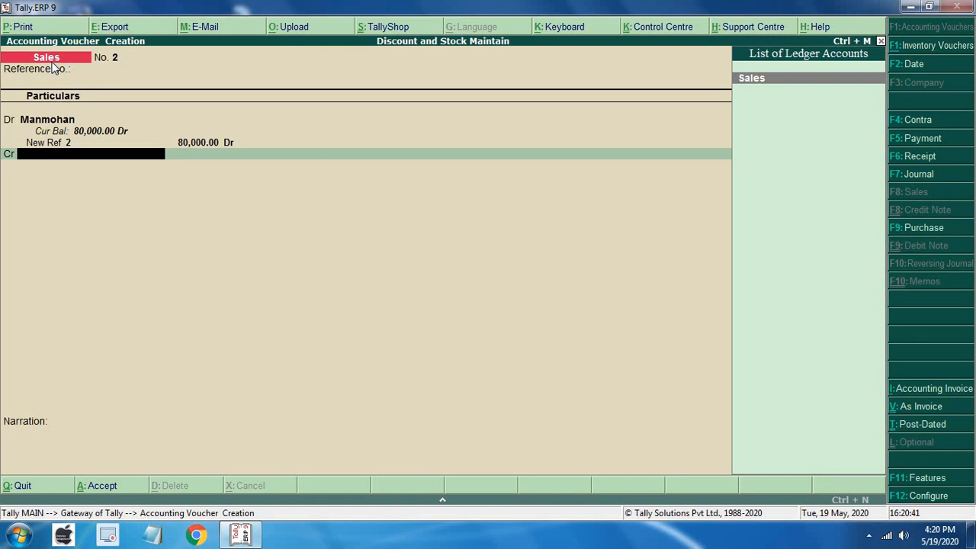
Credit Sales with 80,000 in the voucher, leaving its inventory allocations empty.
key("Return")
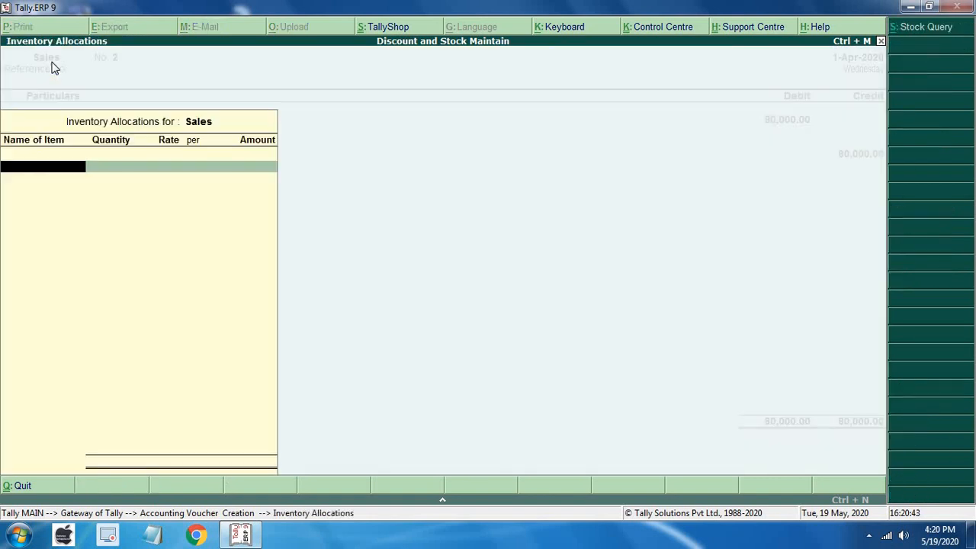
key("Return")
key("Return")
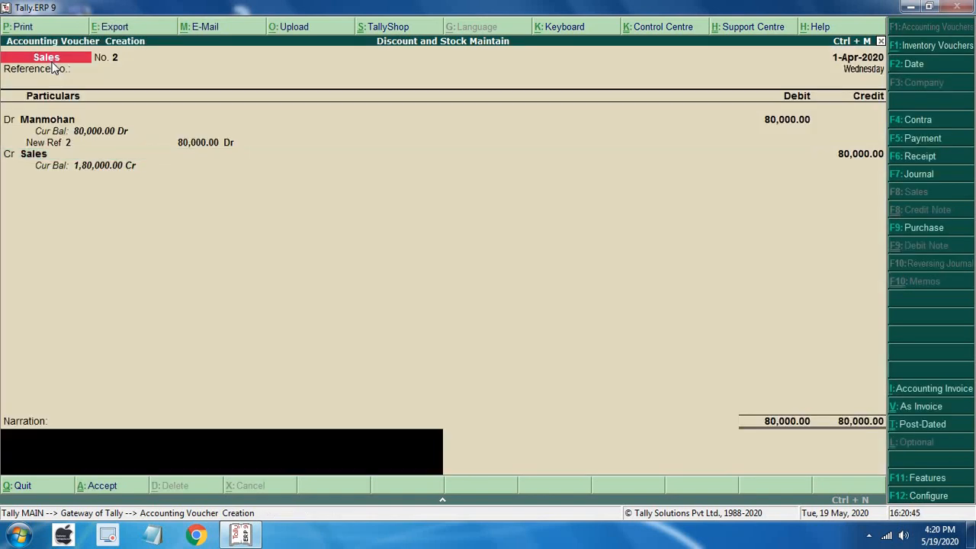
Save the second customer's sales voucher without a narration.
key("Return")
key("Return")
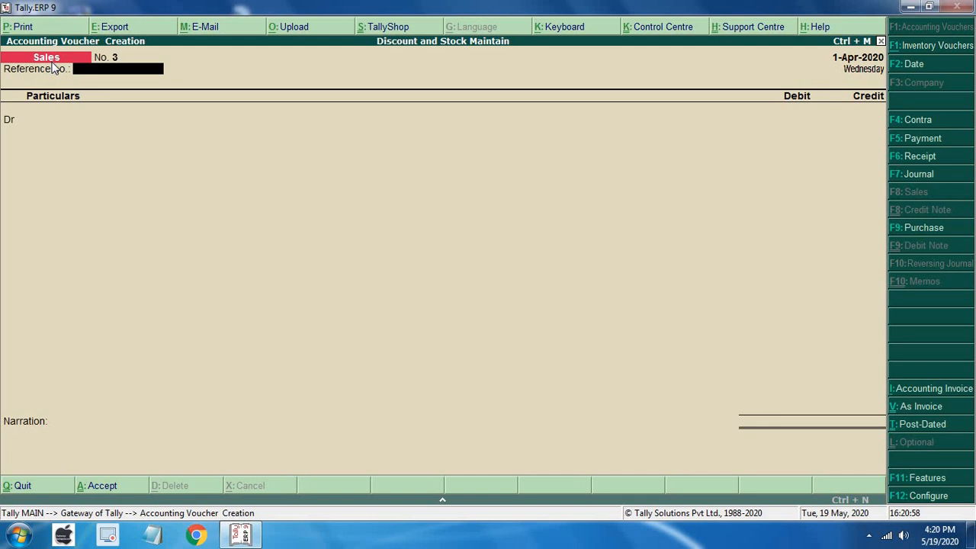
Enable the use of debit and credit notes in the company's accounting features.
key("F11")
key("Return")
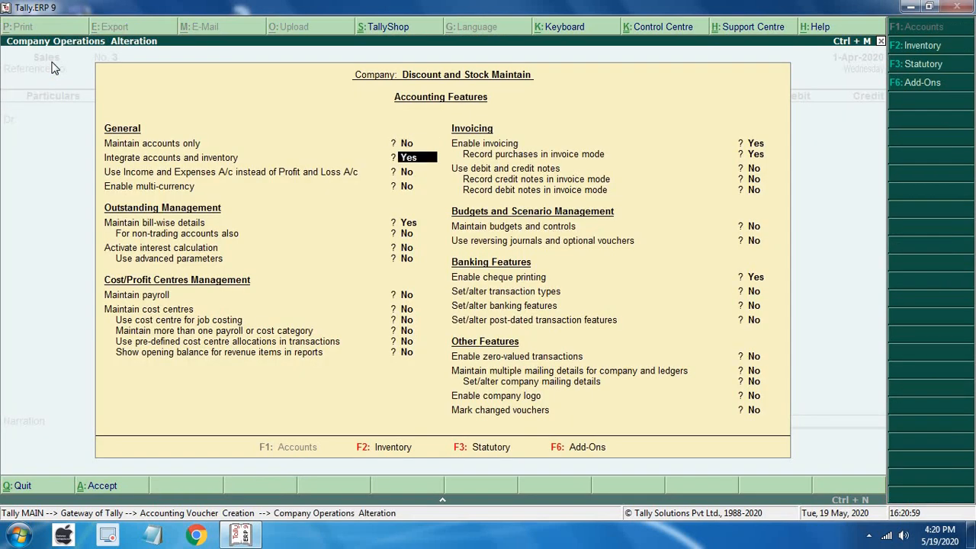
key("Return")
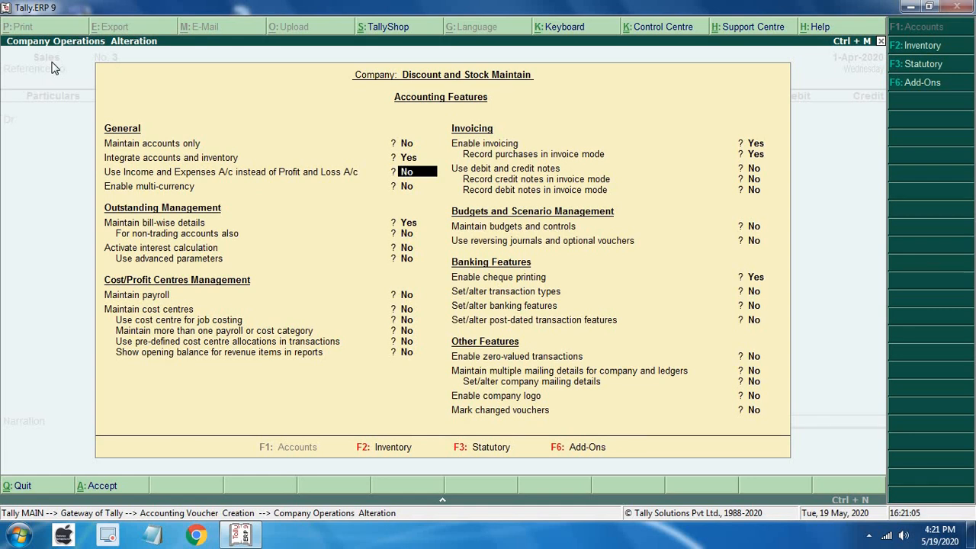
key("Return")
key("Return")
key("Return")
key("Return")
key("Return")
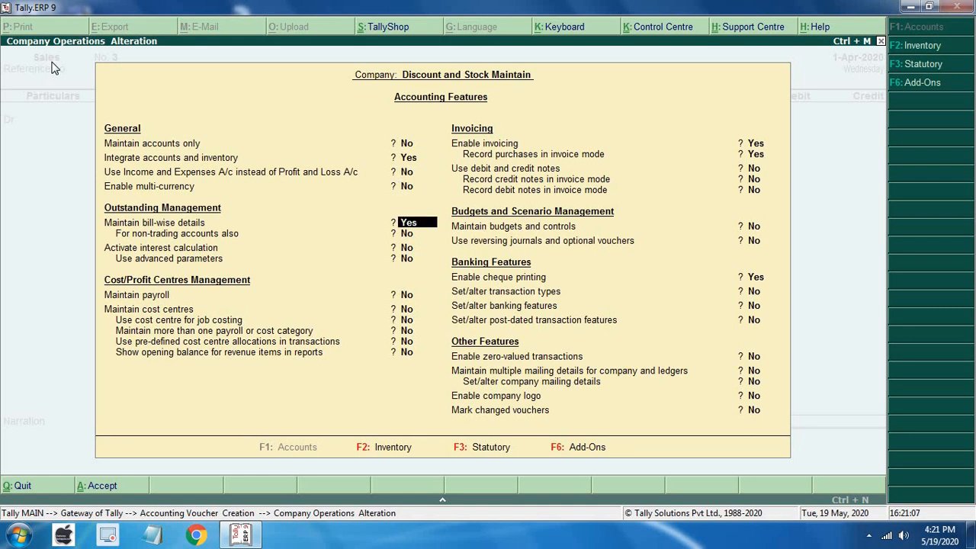
key("Return")
key("Return")
key("Return")
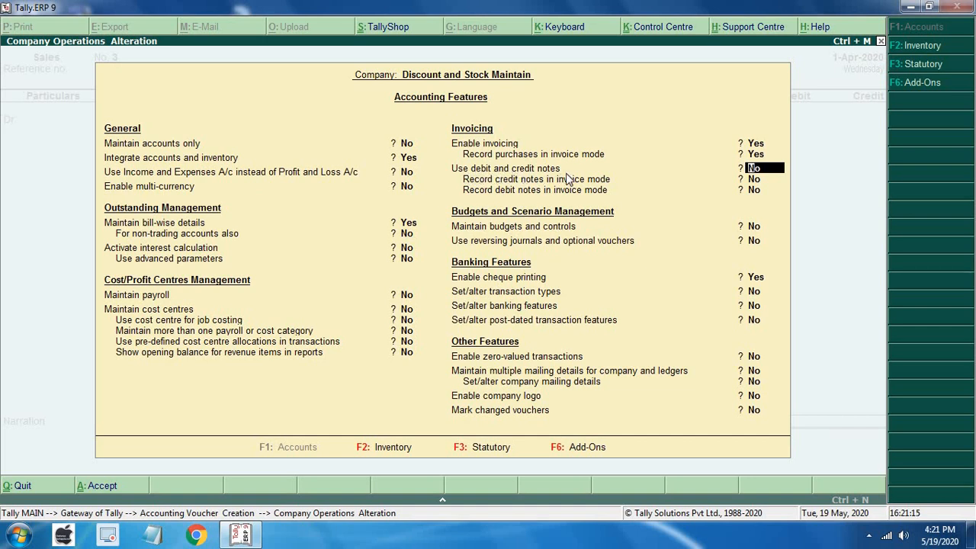
type("yes")
key("Return")
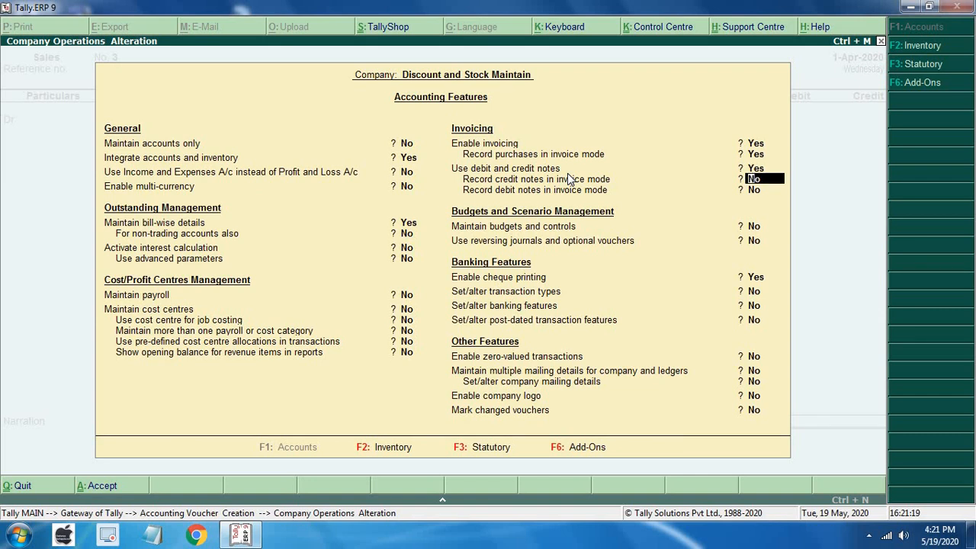
Leave the remaining accounting features at their current settings and accept the feature changes.
key("Return")
key("Return")
key("Return")
key("Return")
key("Return")
key("Return")
key("Return")
key("Return")
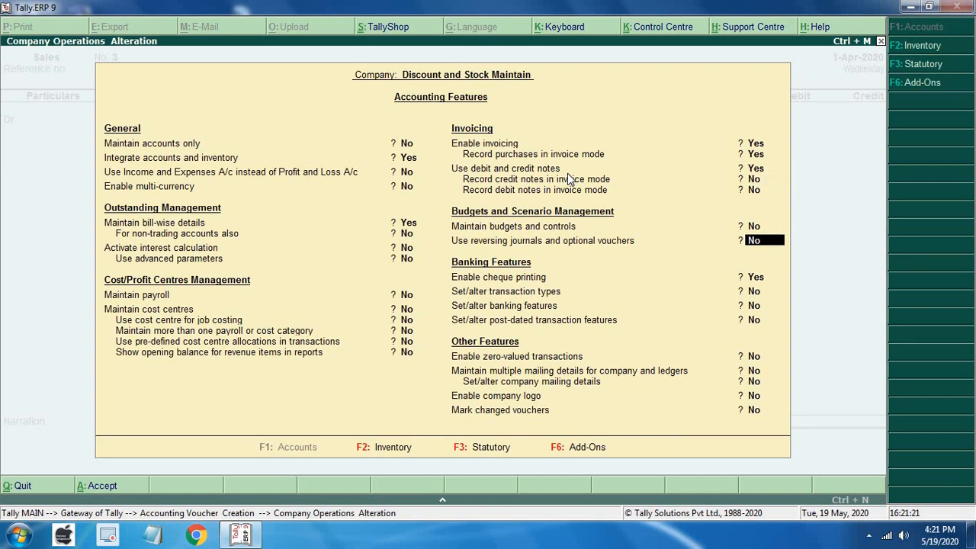
key("Return")
key("Return")
key("Return")
key("Return")
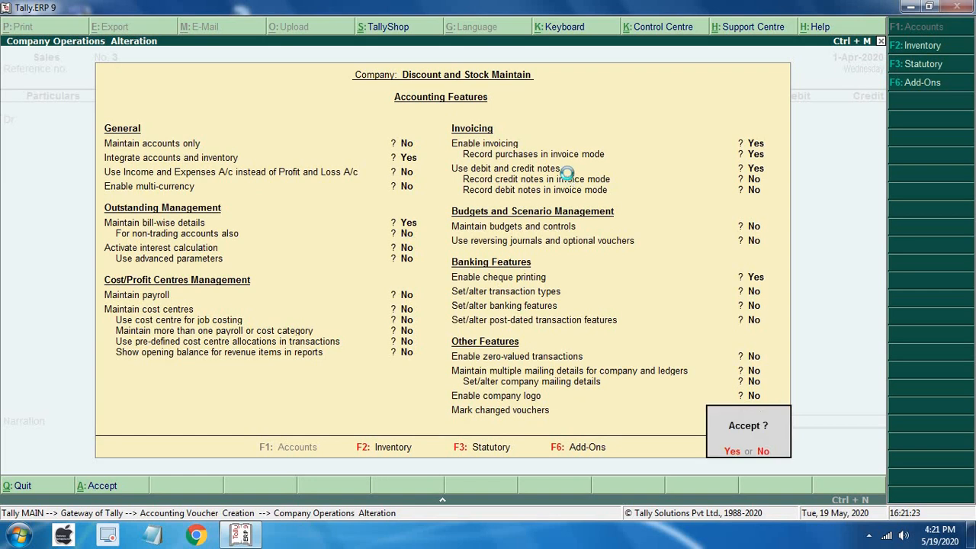
key("Return")
key("Return")
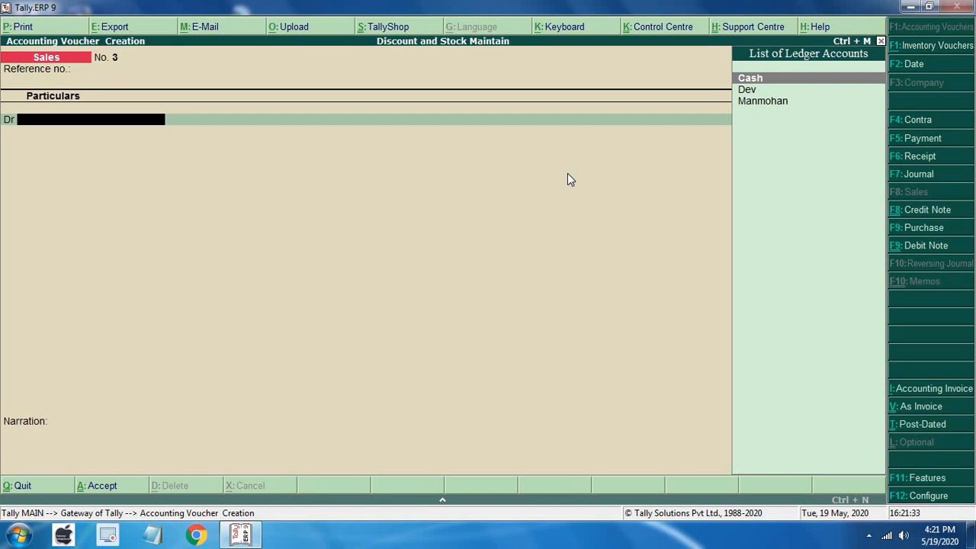
Start a credit note without an original invoice number, choose the second customer's ledger for the credit line and keep the default buyer's details.
key("ctrl+F8")
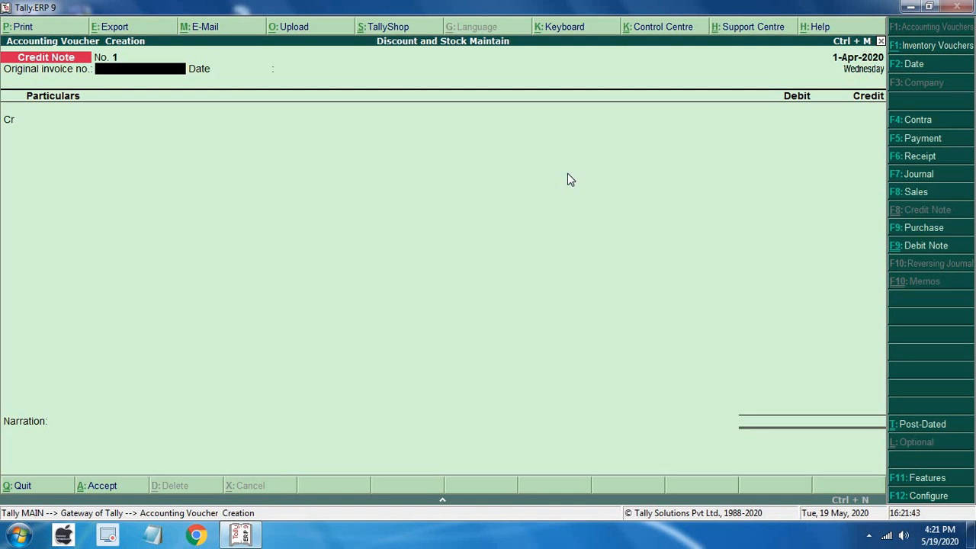
key("Return")
key("Return")
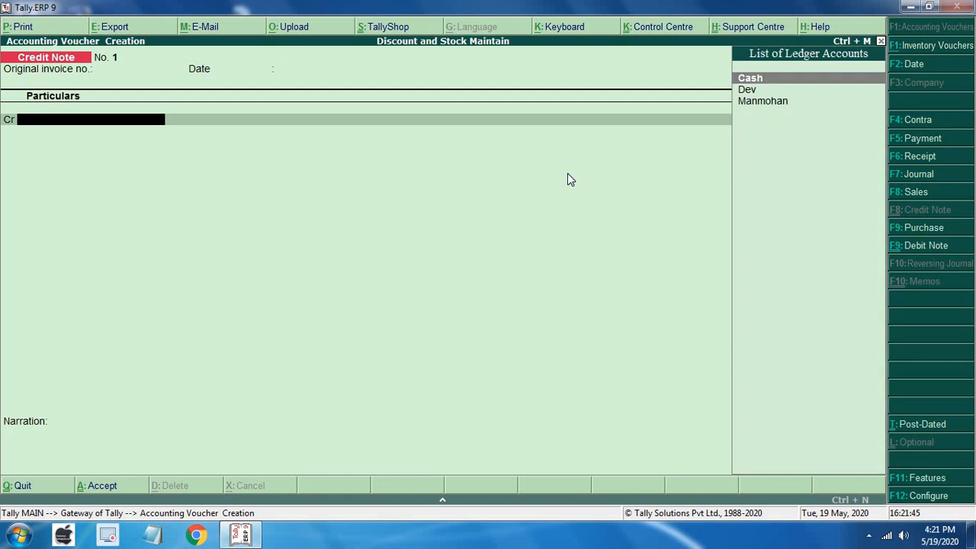
key("Down")
key("Down")
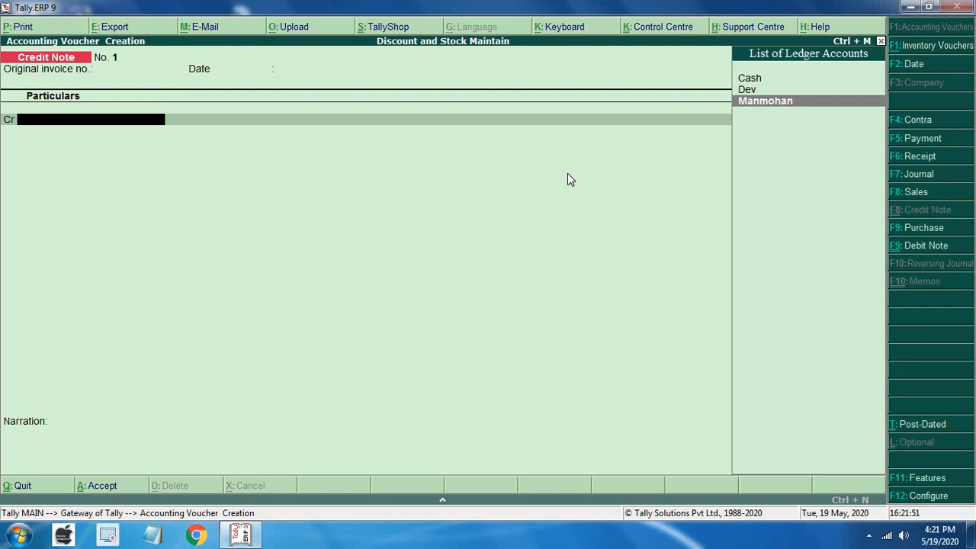
key("Return")
key("Return")
key("Return")
key("Return")
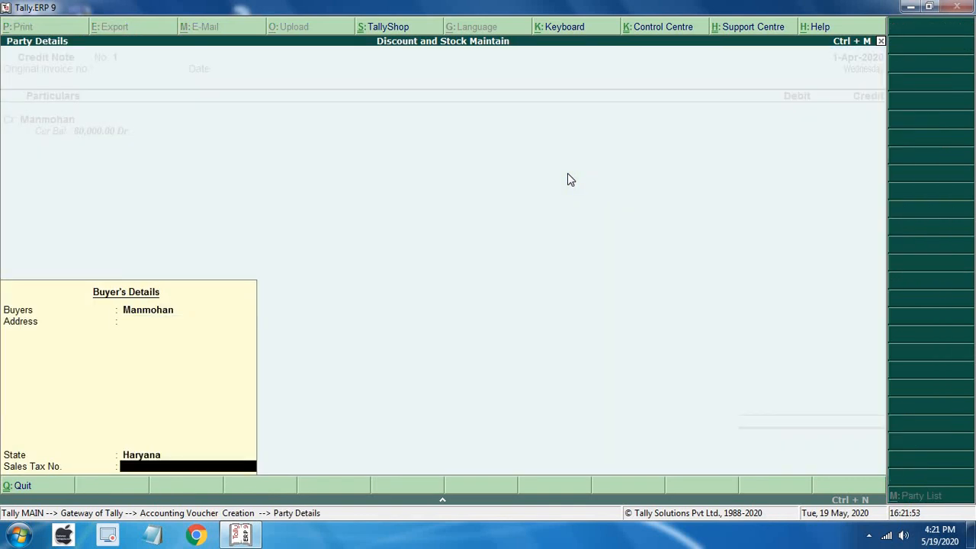
key("Return")
Credit the second customer's ledger with 1,000 as Agst Ref to pending bill 2.
type("1,000")
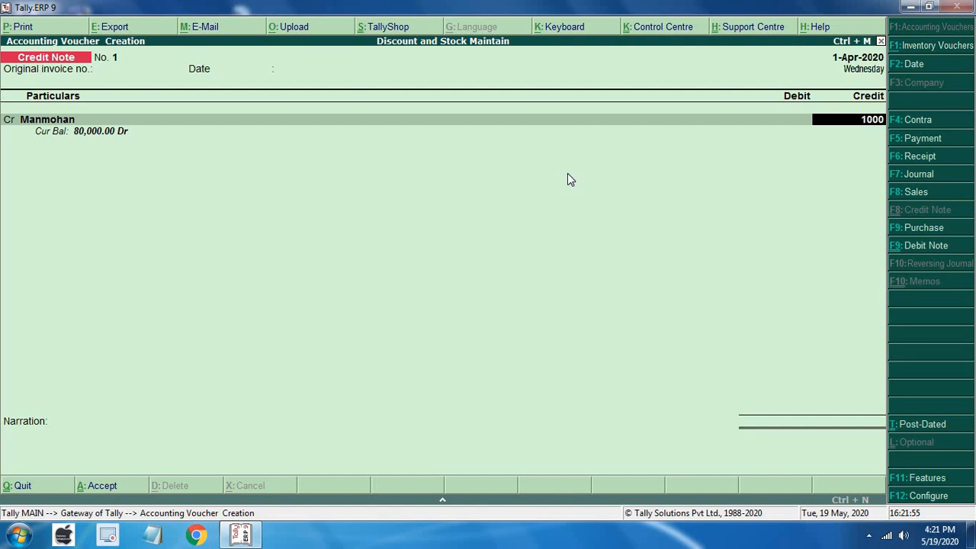
key("Return")
key("Return")
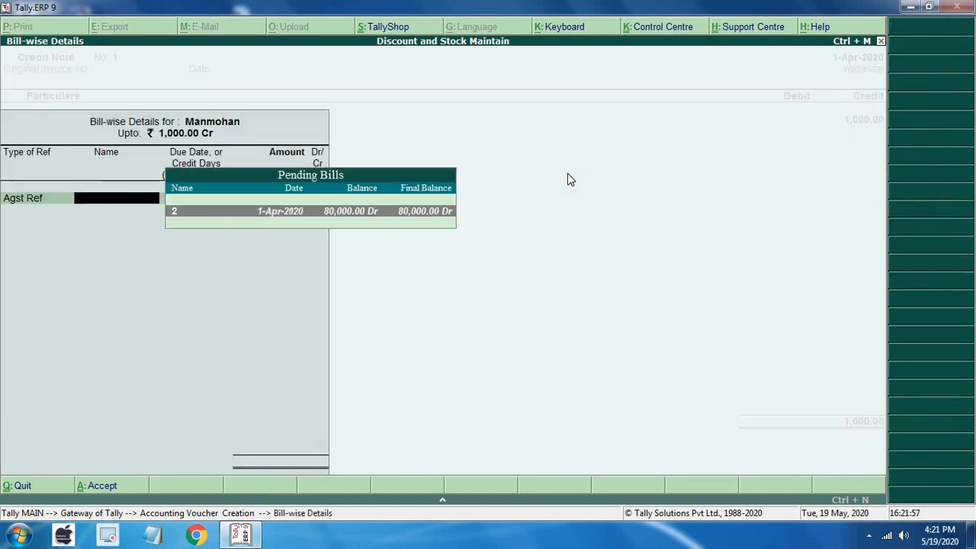
key("Return")
key("Return")
key("Return")
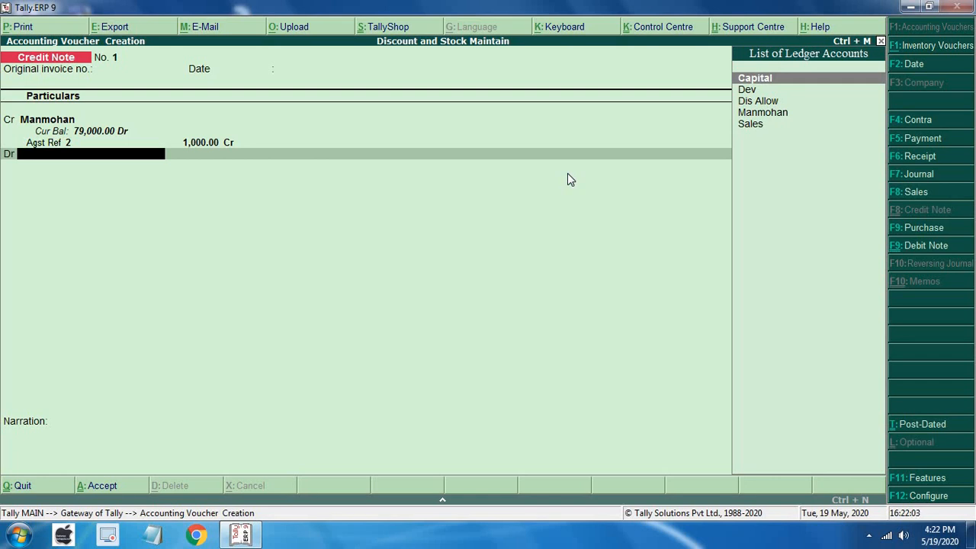
Start a new ledger for the credit note's debit line and name it Sales Ret.
key("alt+c")
type("S")
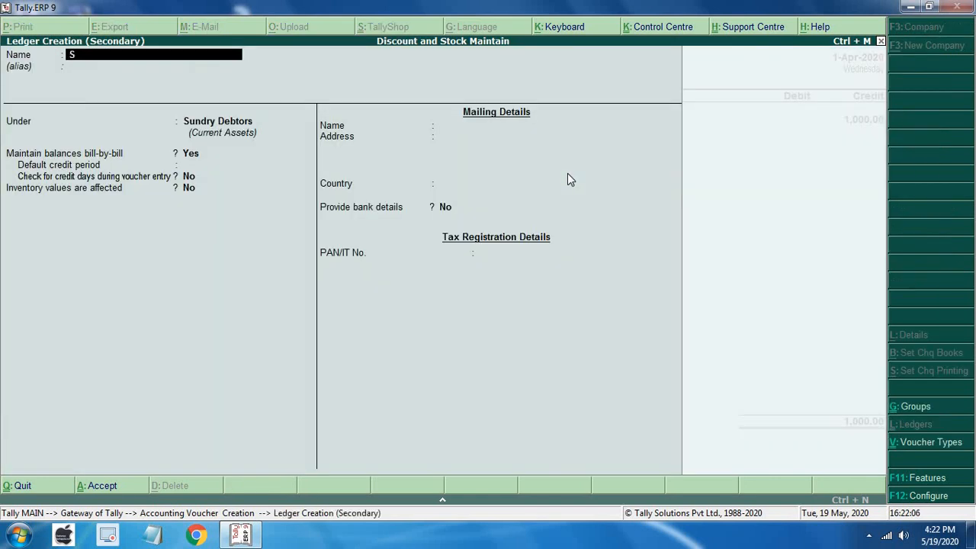
type("ales")
key("Return")
type("Sa")
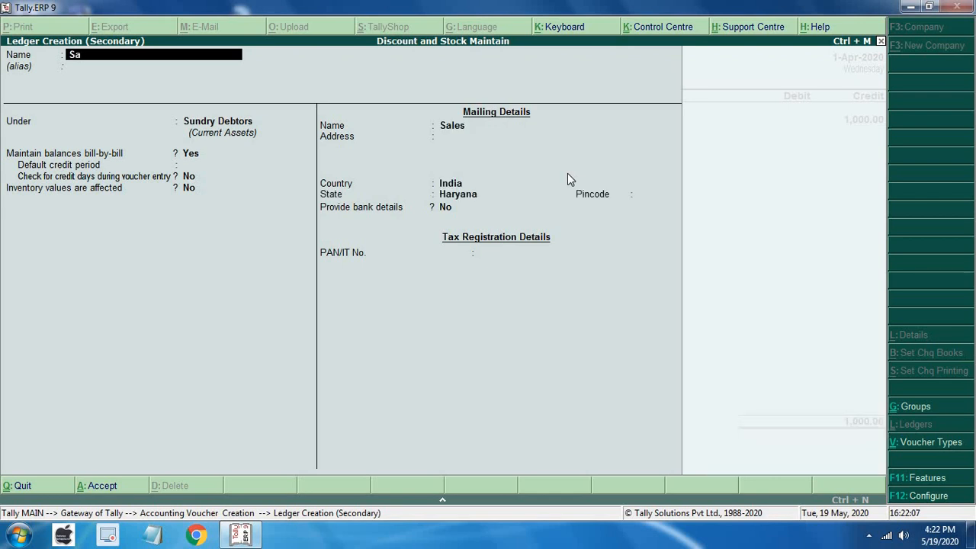
type("les Ret")
key("Return")
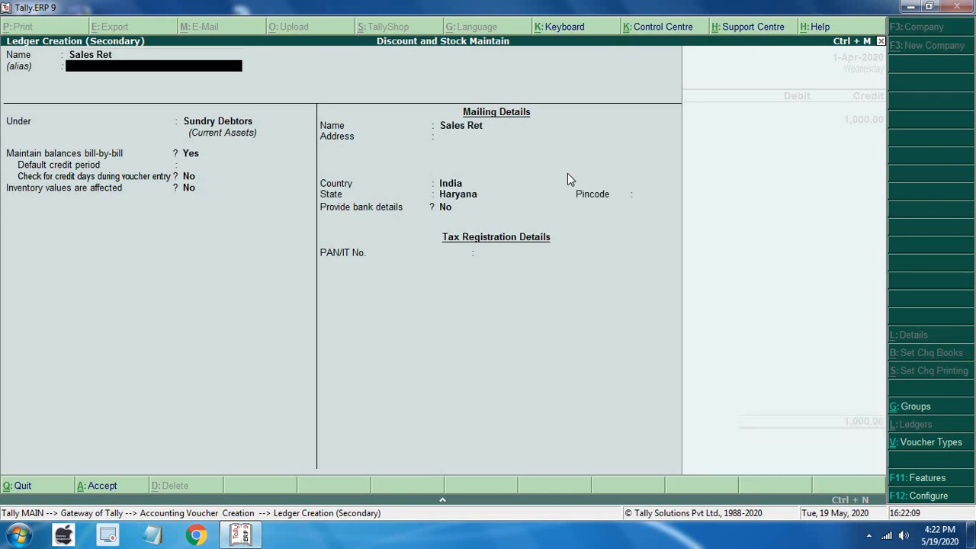
Place Sales Ret under Sales Accounts with inventory values affected and ledger type Not Applicable, and save it.
type("S")
key("Return")
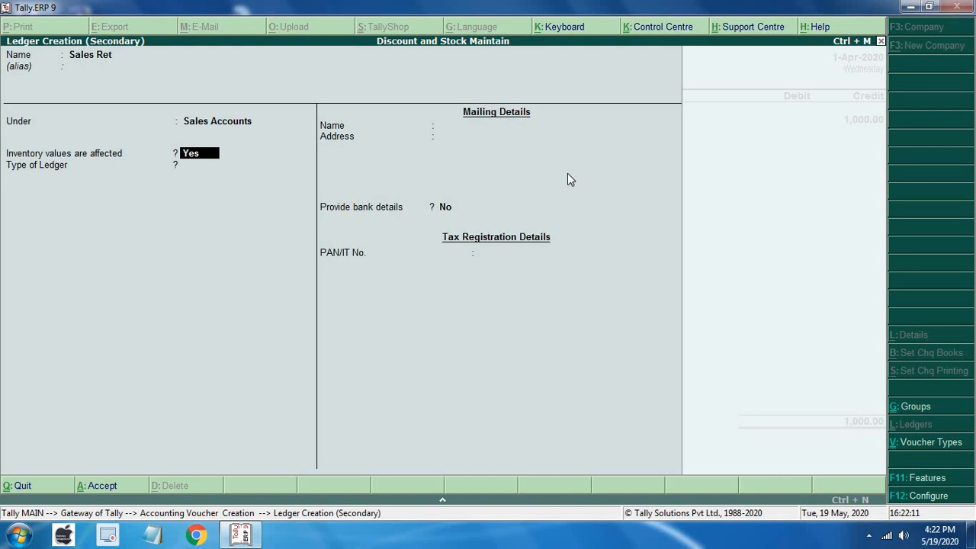
key("Return")
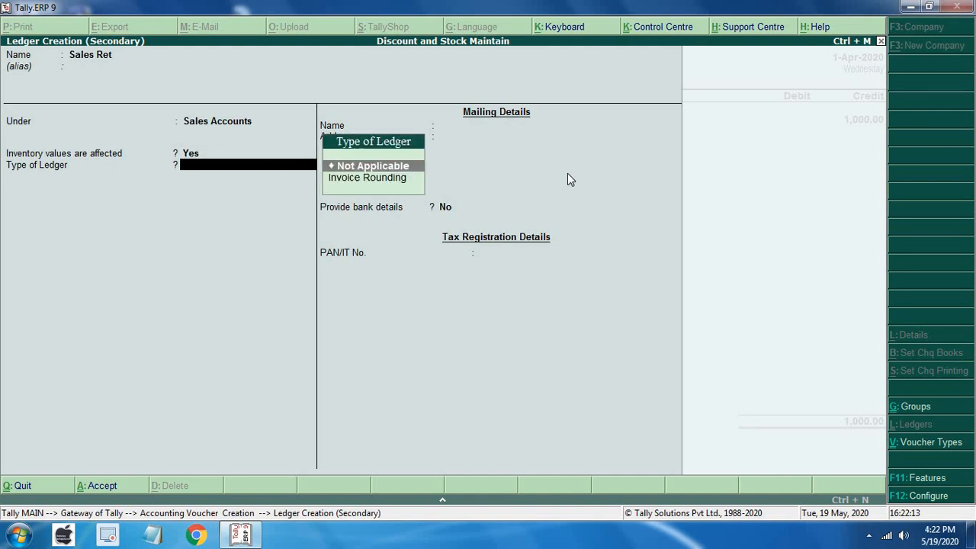
key("Return")
key("Return")
Debit Sales Ret with 1,000, leave its inventory allocations empty and save the credit note.
key("Return")
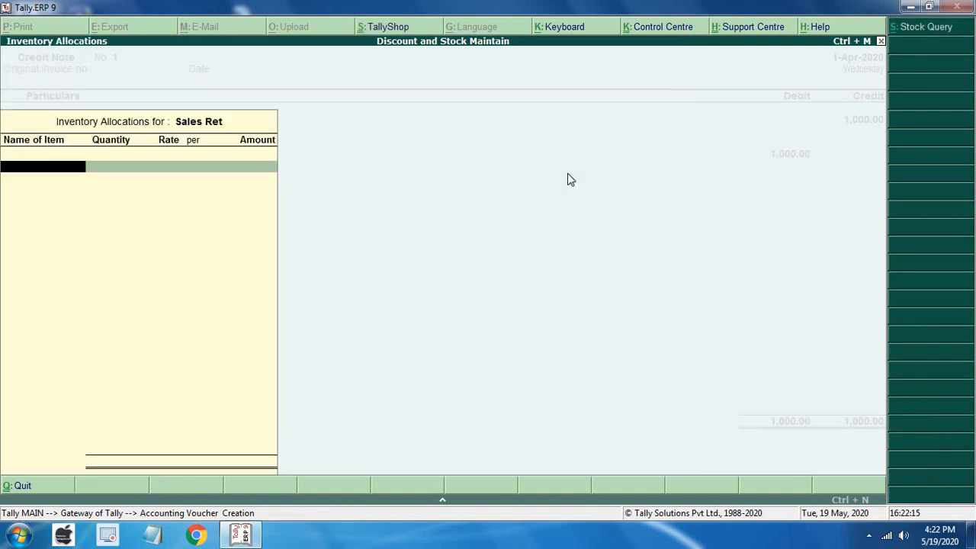
key("Return")
key("Return")
key("Return")
key("Return")
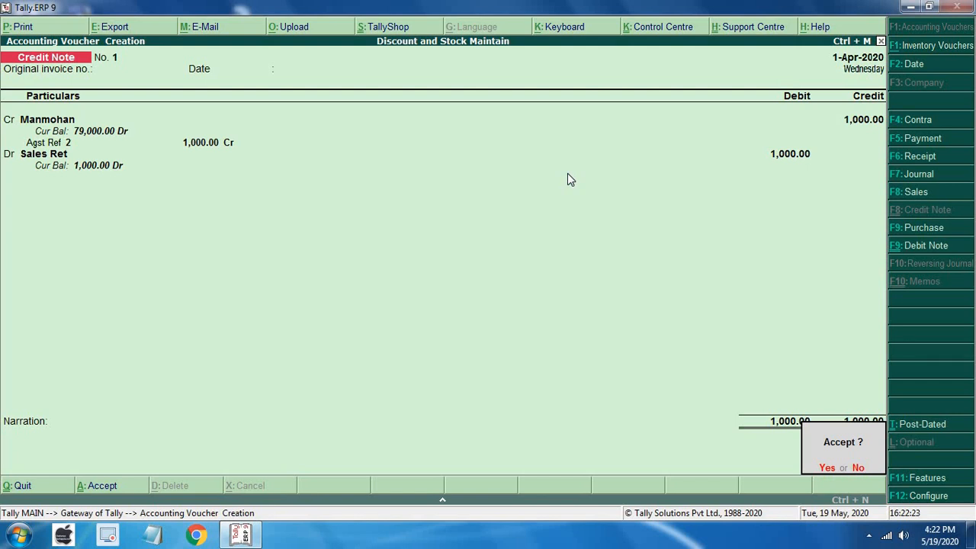
key("Return")
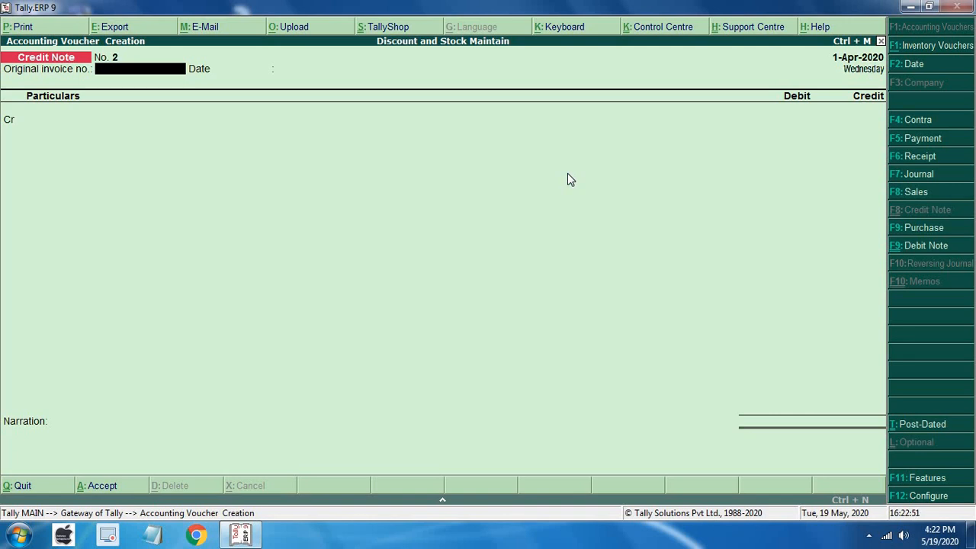
Start a receipt voucher and choose the second customer's ledger for the credit line.
key("F6")
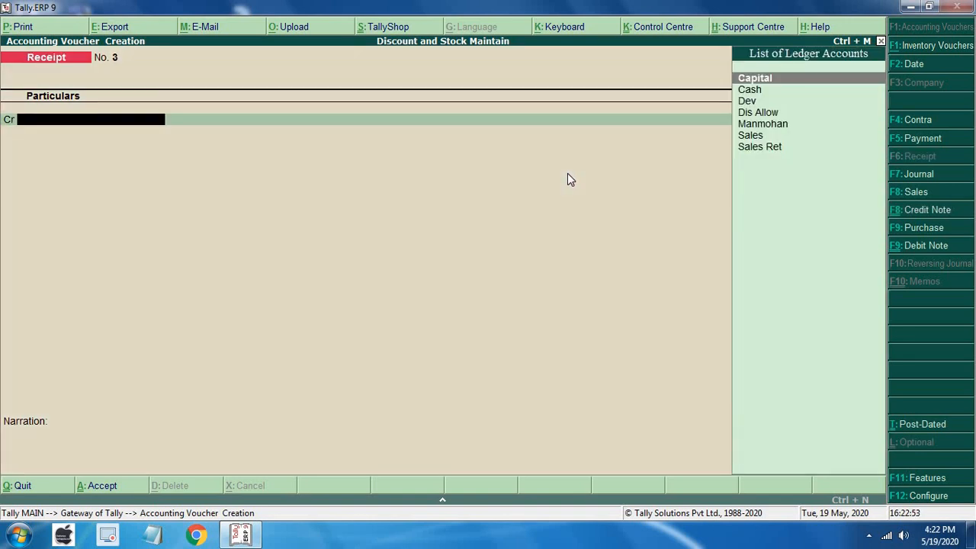
key("Down")
key("Down")
key("Down")
key("Down")
key("Down")
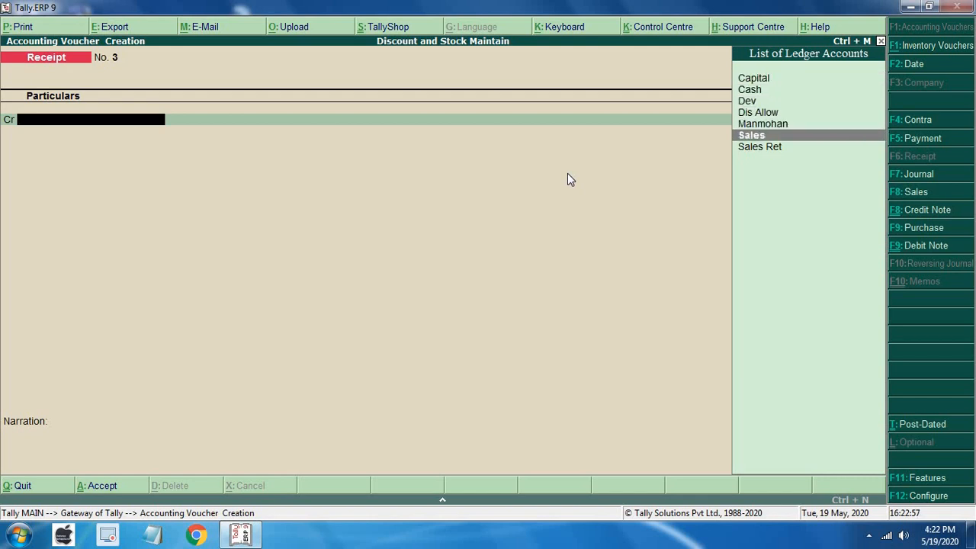
key("Up")
key("Up")
key("Up")
key("Down")
key("Down")
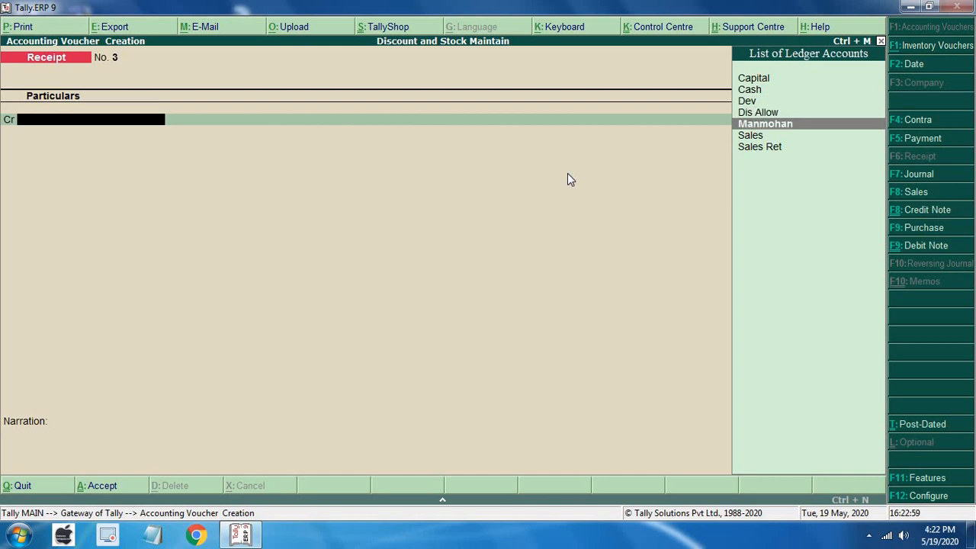
key("Return")
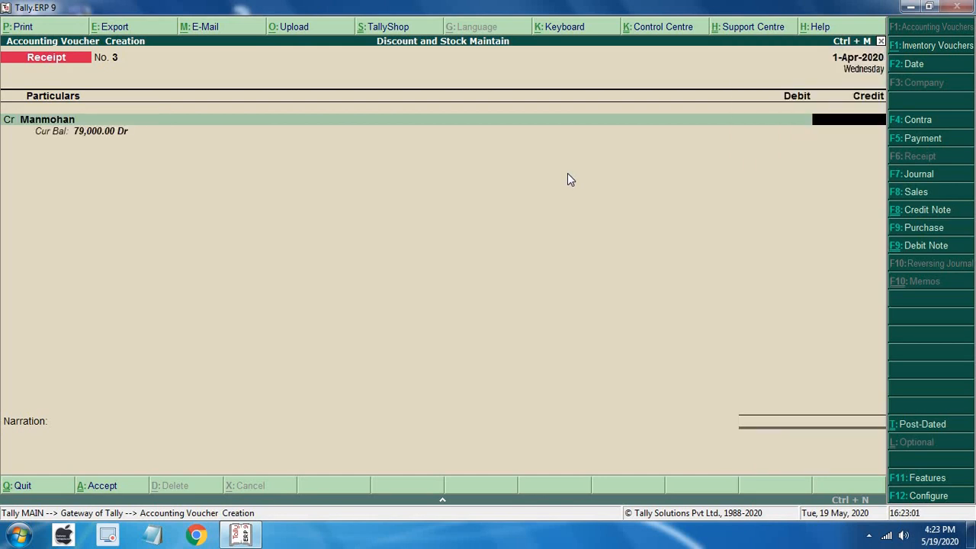
Credit the second customer's ledger with 79000 as Agst Ref to pending bill 2.
type("79000")
key("Return")
key("Return")
key("Return")
key("Return")
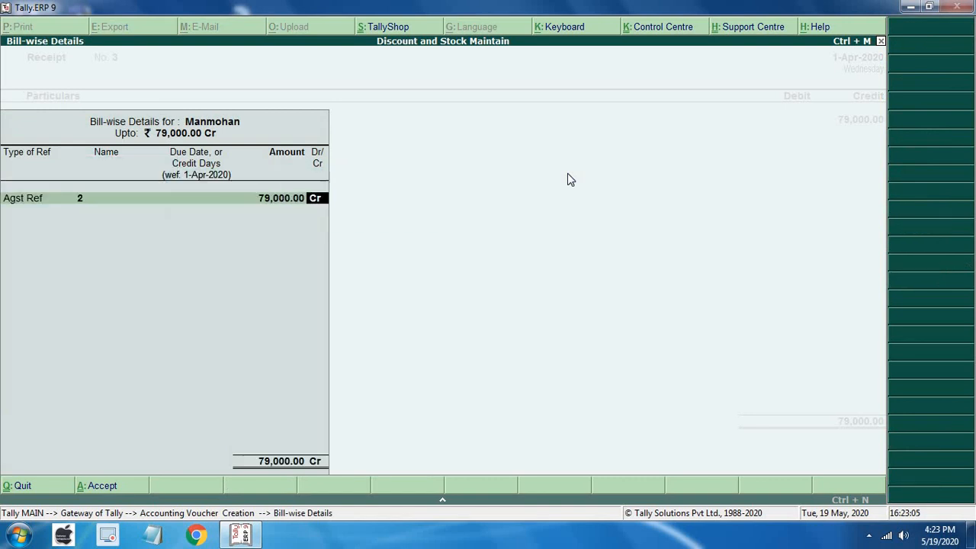
key("Return")
Debit Cash with 78,200 in the receipt voucher.
key("Down")
key("Down")
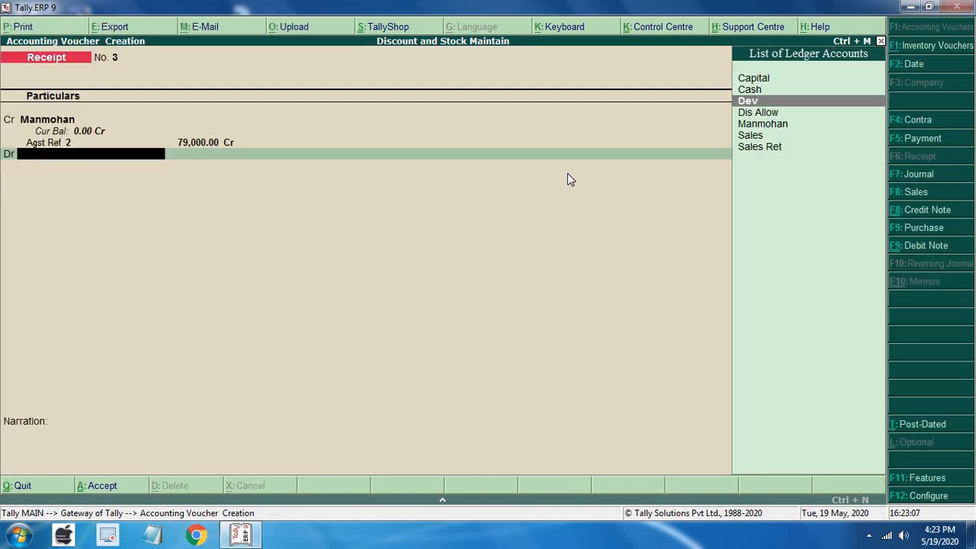
key("Up")
key("Return")
type("78,200")
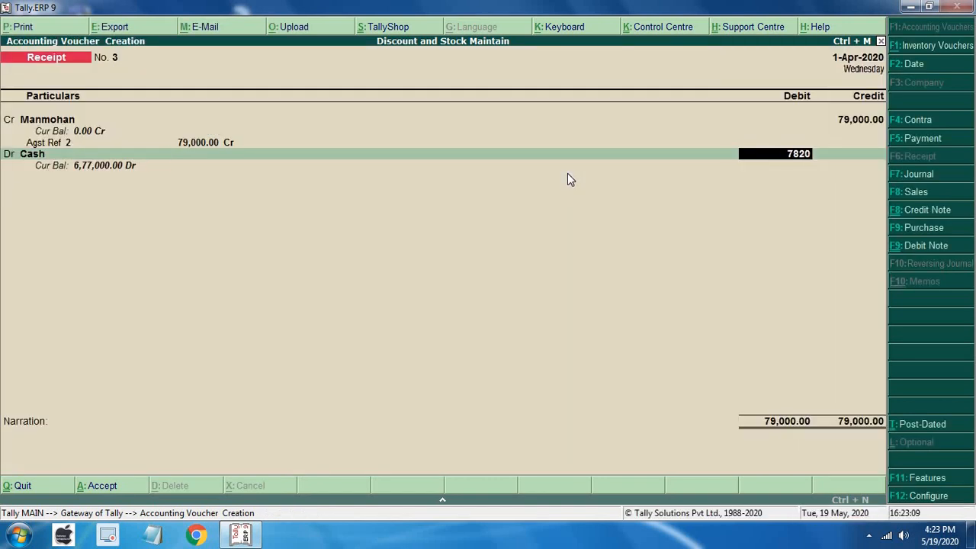
key("Return")
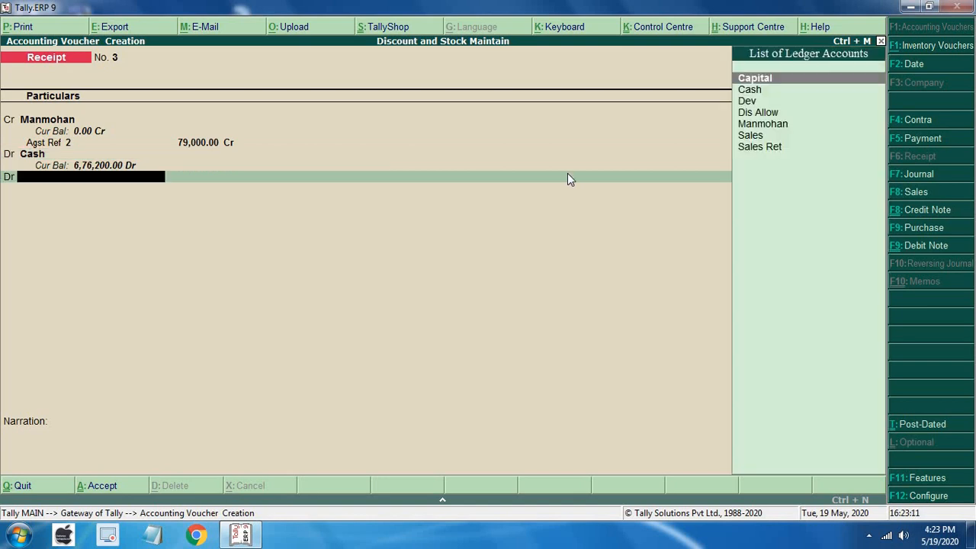
Debit Dis Allow with the remaining 800 and save the receipt voucher without a narration.
key("Down")
key("Down")
key("Down")
key("Return")
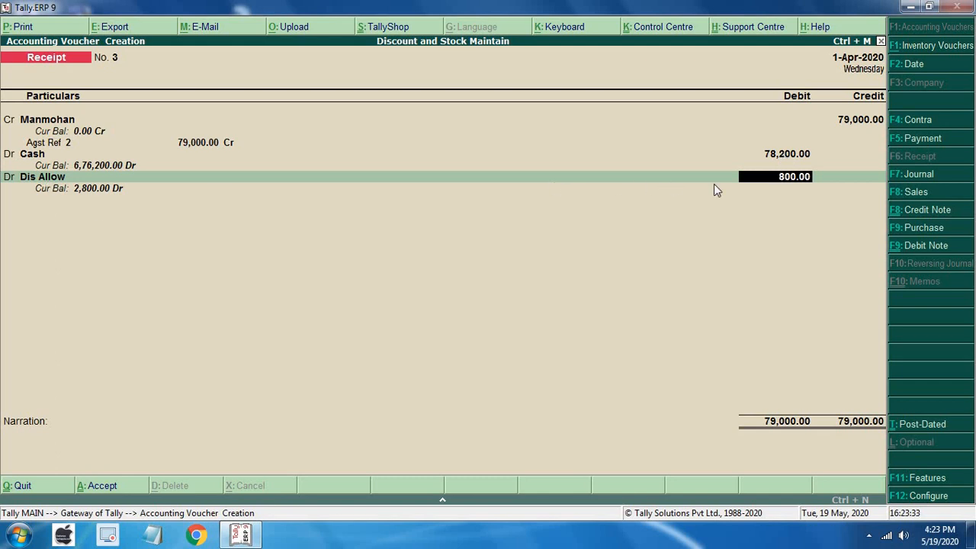
key("Return")
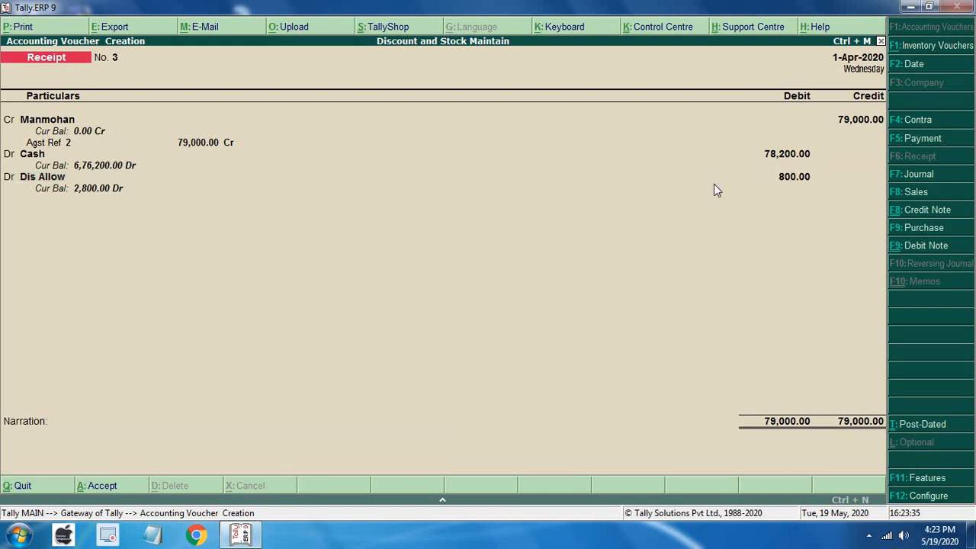
key("Return")
key("Return")
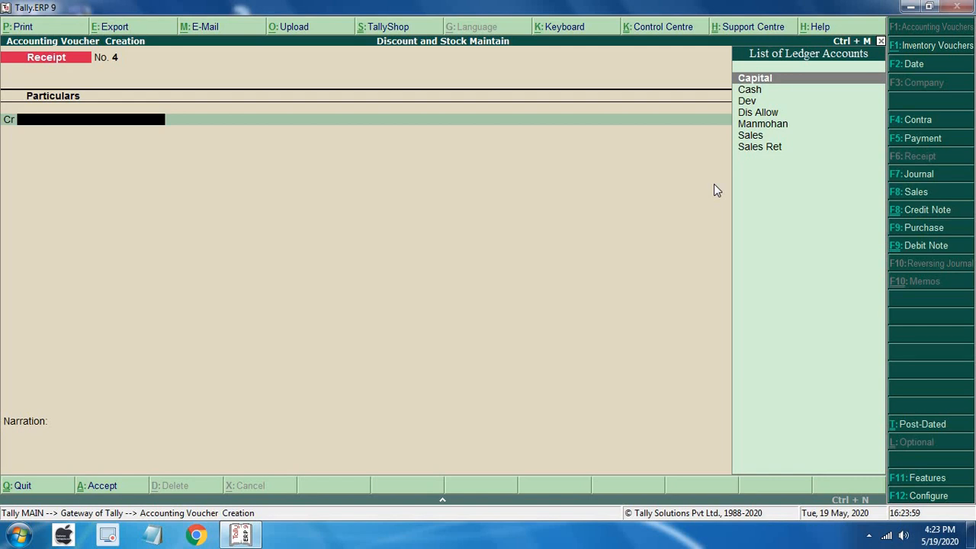
Credit the Sales ledger with 20000 in the new receipt voucher.
key("Down")
key("Down")
key("Down")
key("Down")
key("Down")
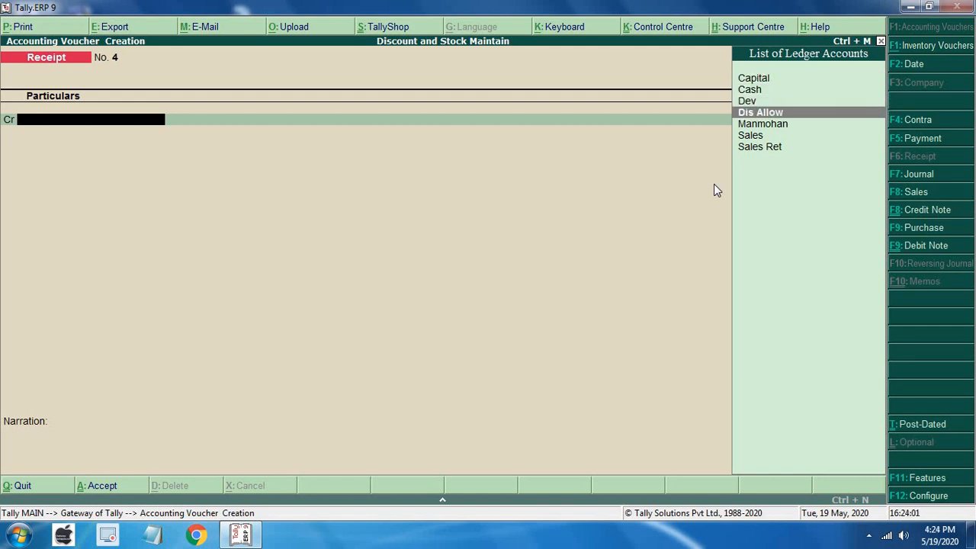
key("Return")
key("Return")
type("2")
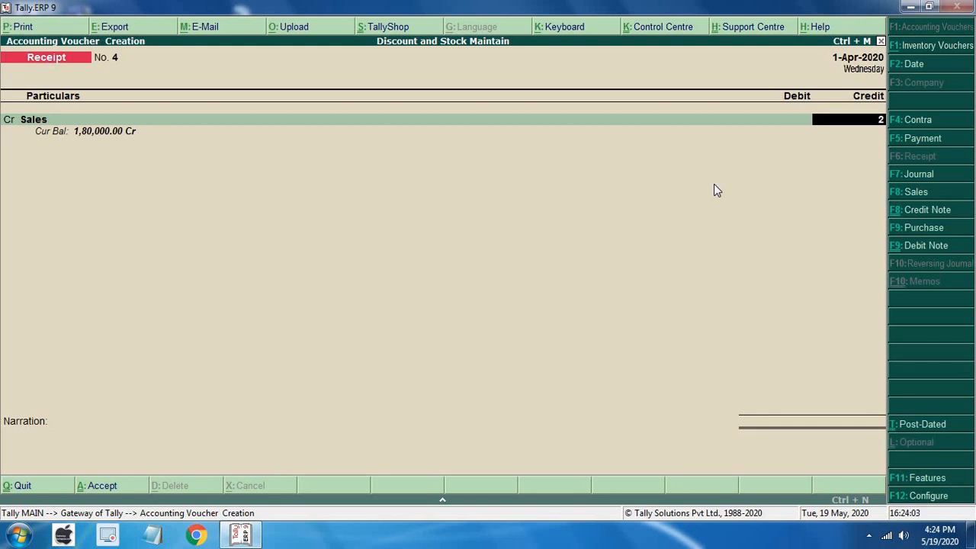
type("0000")
key("Return")
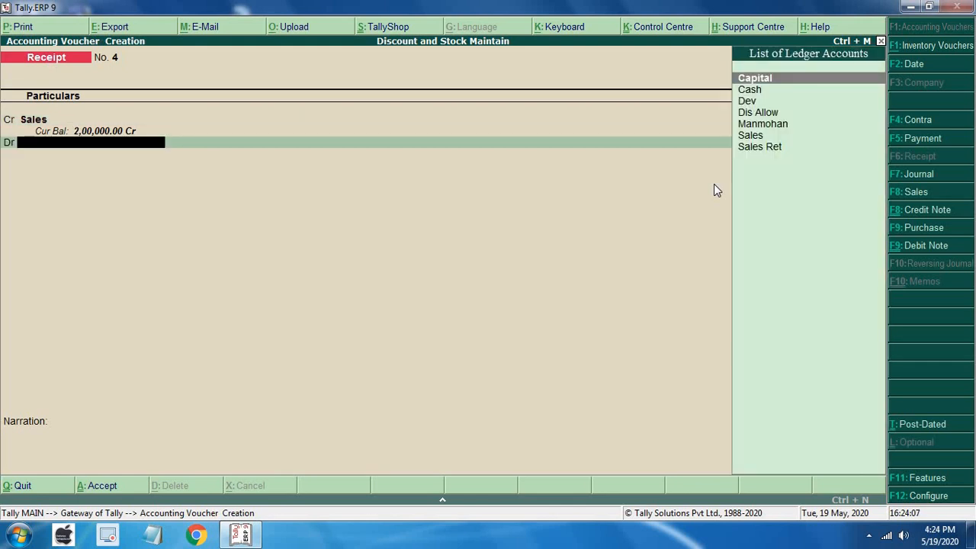
Debit Cash with 19,500 in the receipt voucher.
key("Down")
key("Return")
type("19,500")
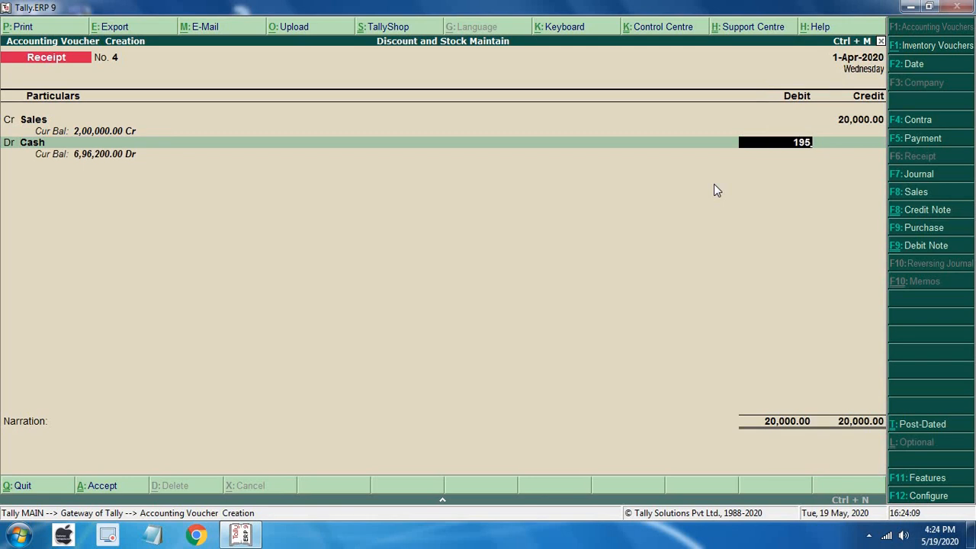
key("Return")
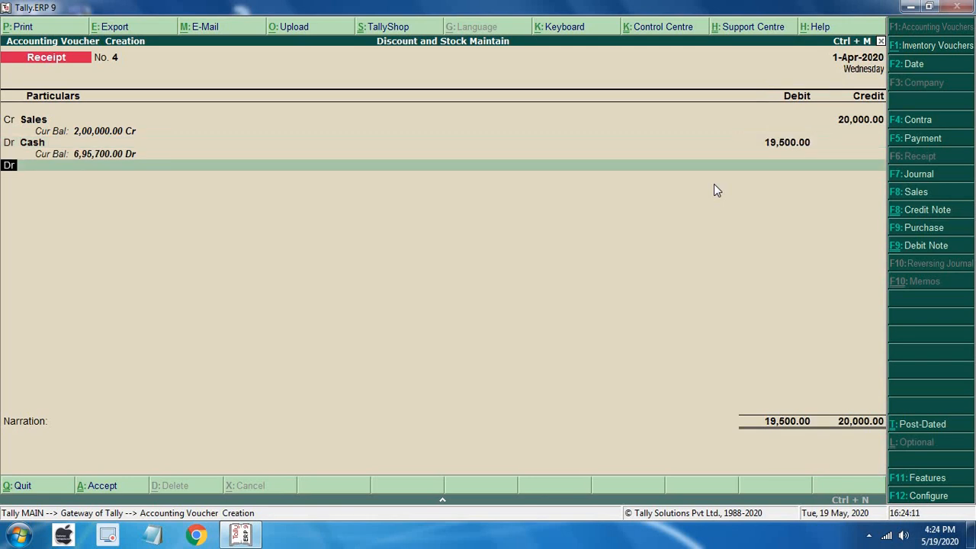
Debit Dis Allow with the remaining 500 and save the cash sale receipt without a narration.
key("Return")
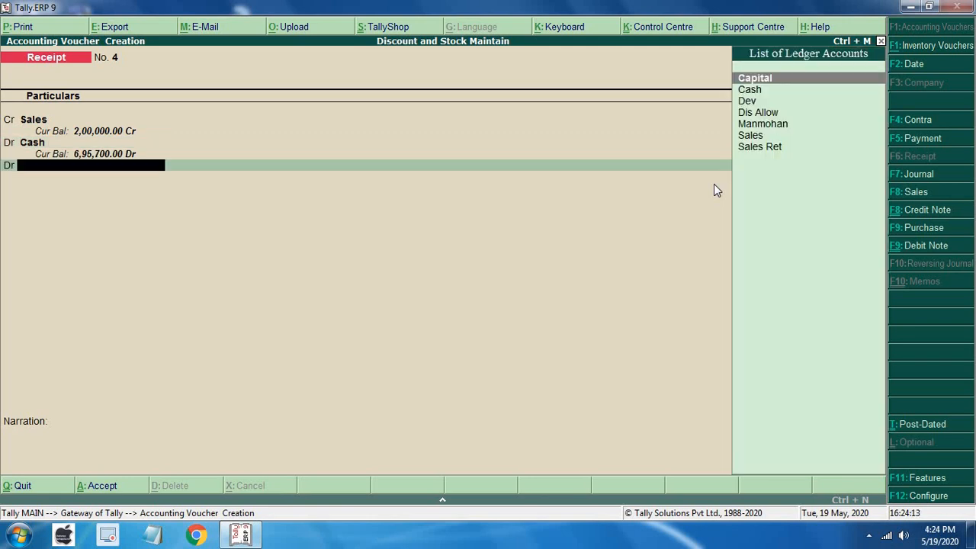
key("Down")
key("Down")
key("Down")
key("Return")
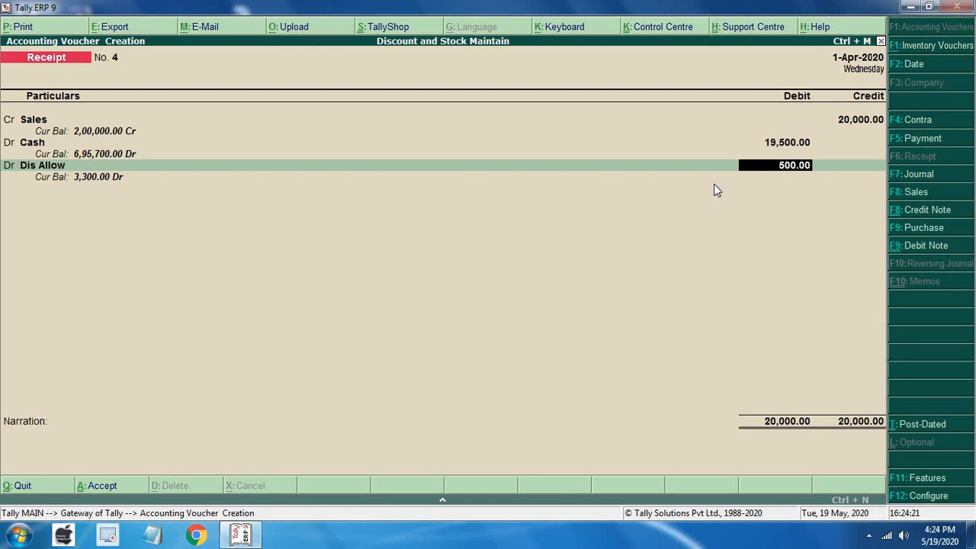
key("Return")
key("Return")
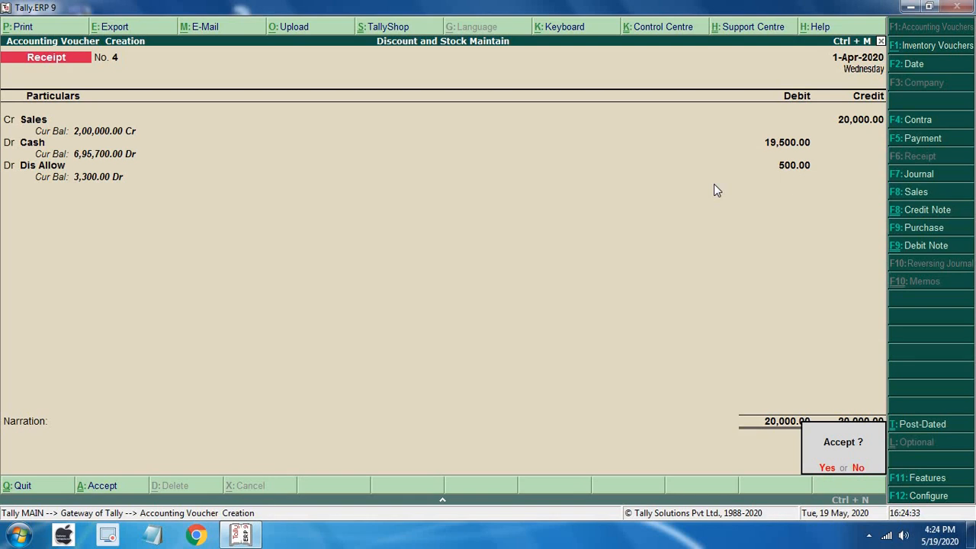
key("y")
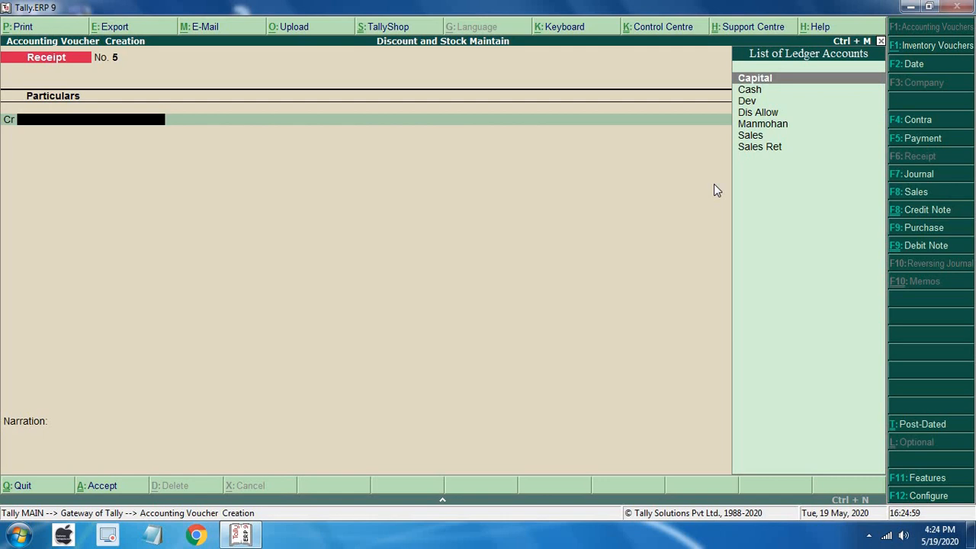
Start a payment voucher and create a Purchase ledger under Purchase Accounts from its debit line.
key("F5")
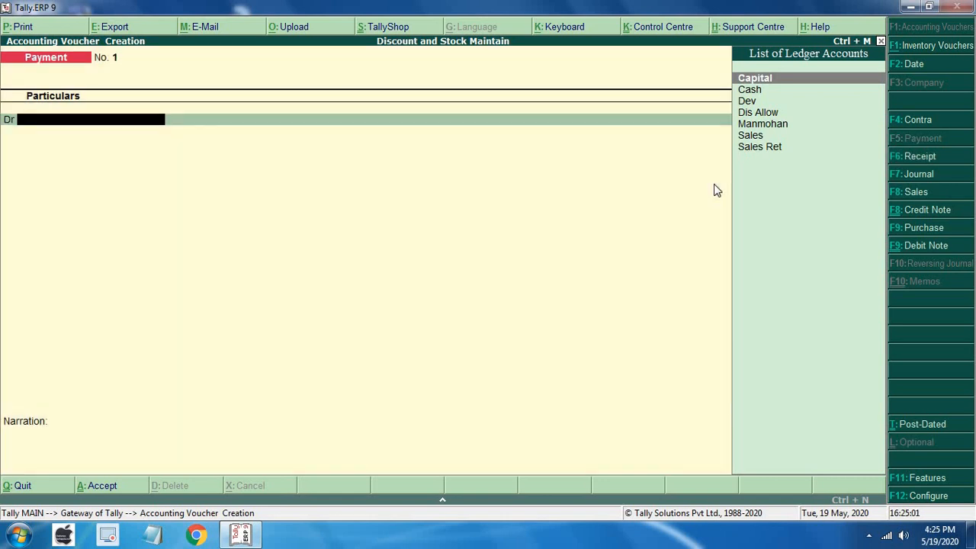
key("Down")
key("Down")
key("Down")
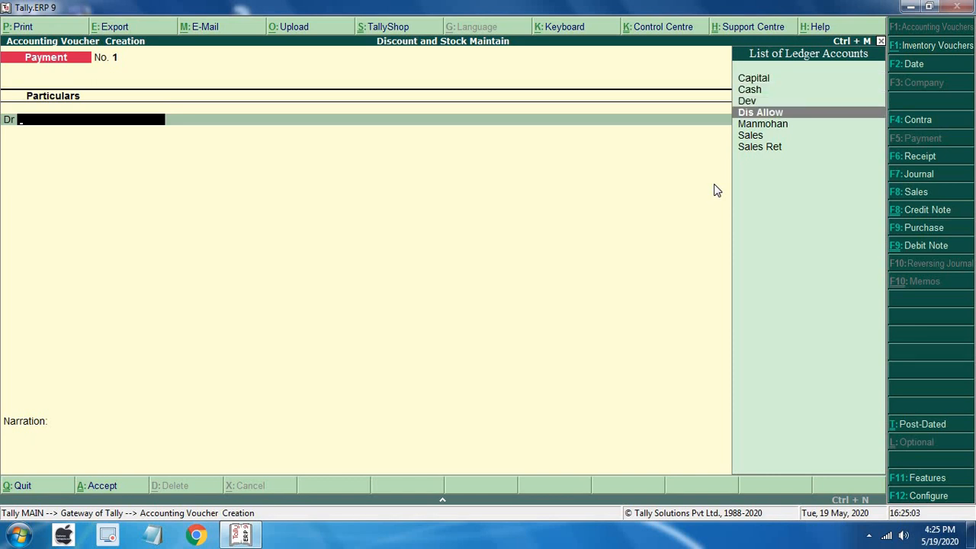
key("alt+c")
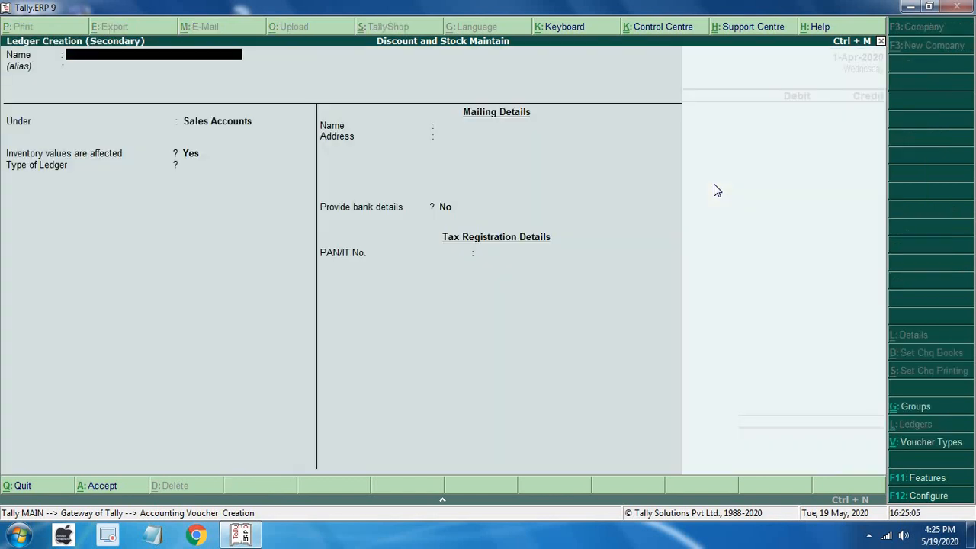
type("Pufchase")
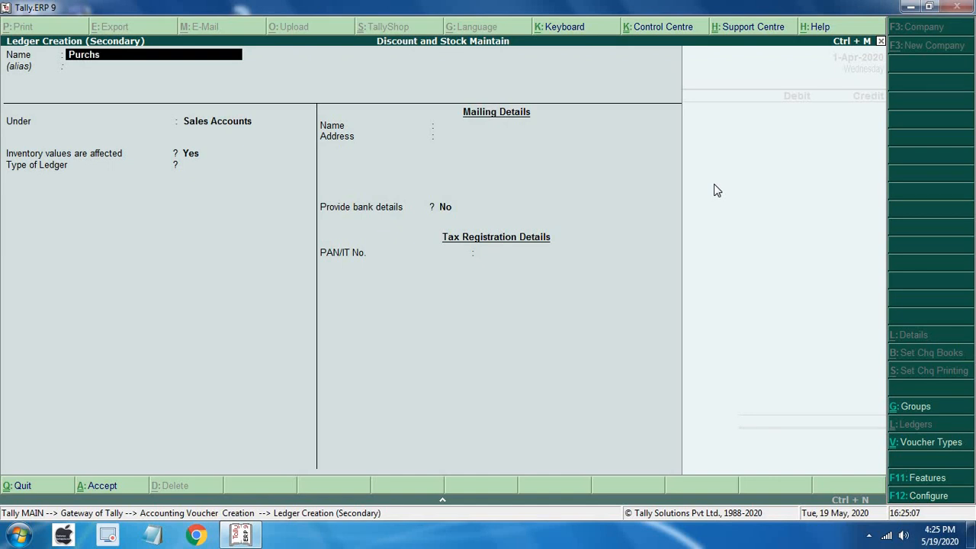
key("Return")
type("P")
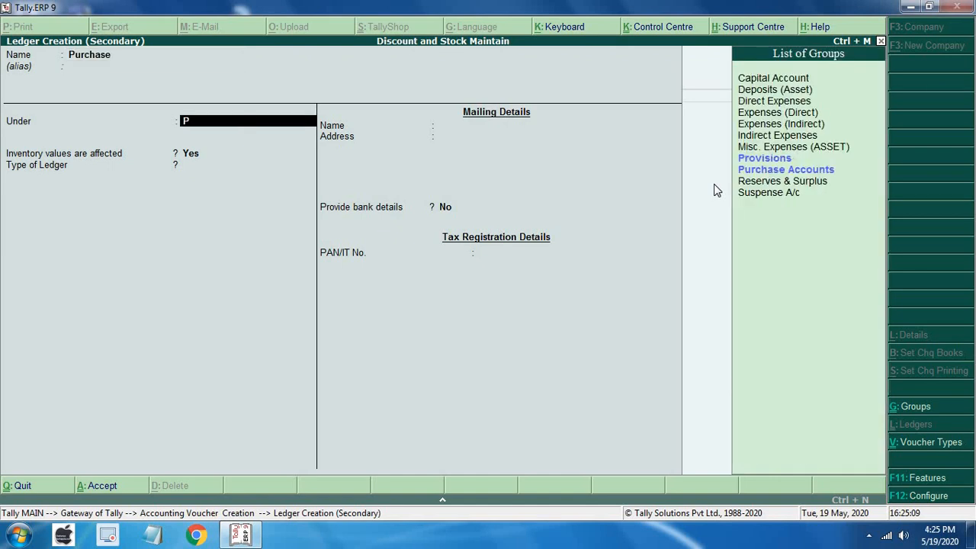
key("Down")
key("Return")
key("Return")
key("Return")
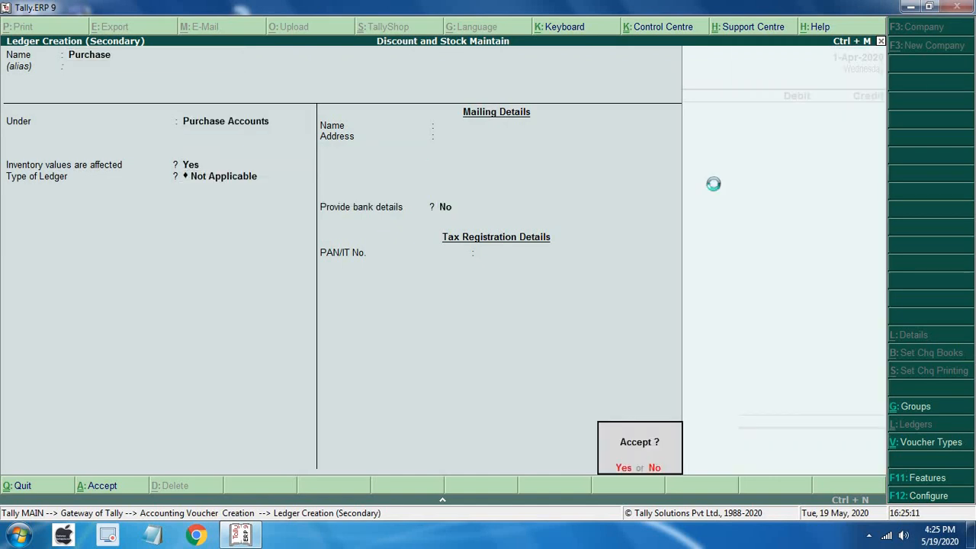
key("Return")
Debit Purchase with 5000 and credit Cash with 4700 in the payment voucher.
key("Return")
type("5000")
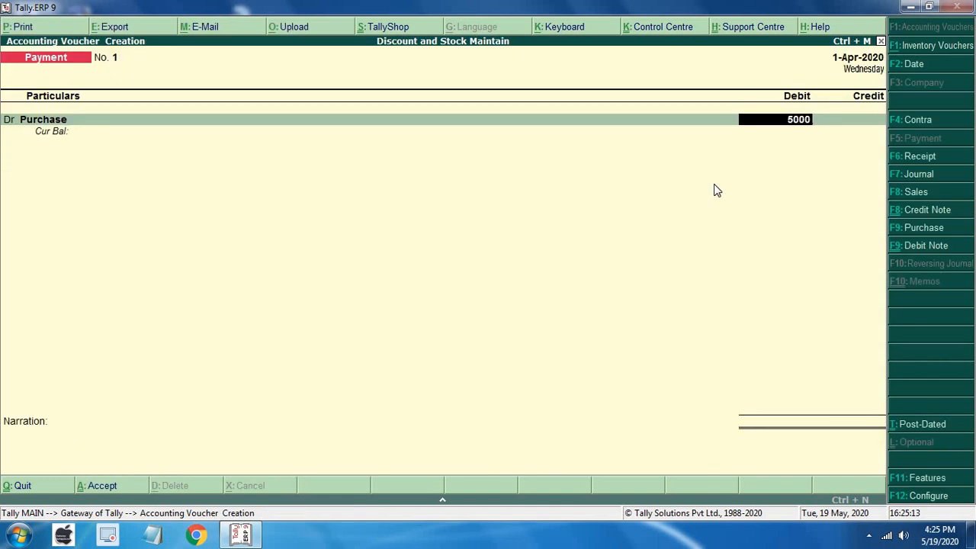
key("Return")
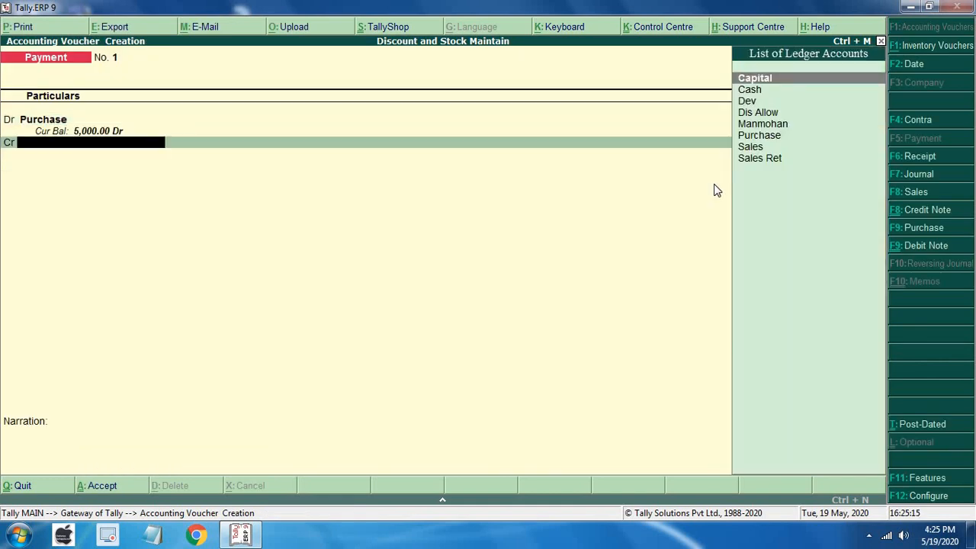
key("Down")
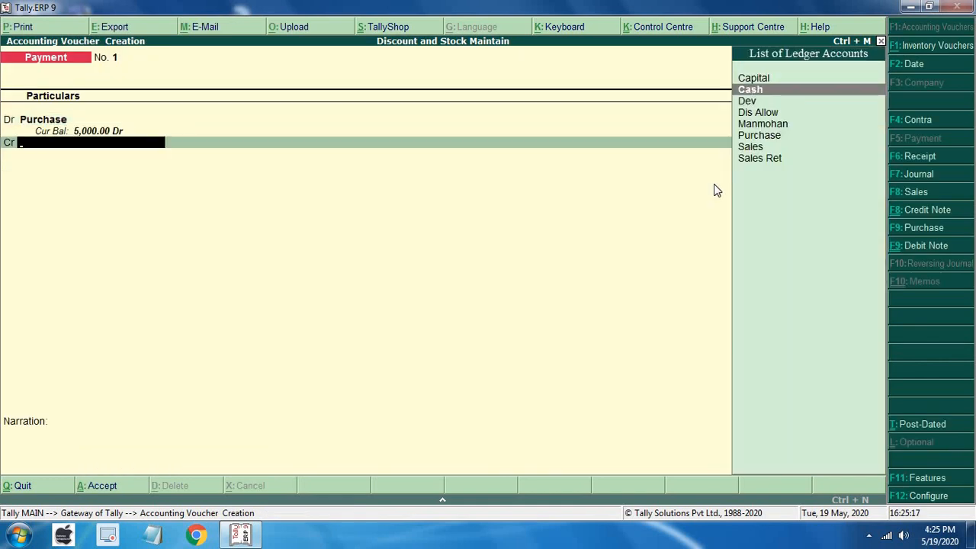
key("Return")
type("4700")
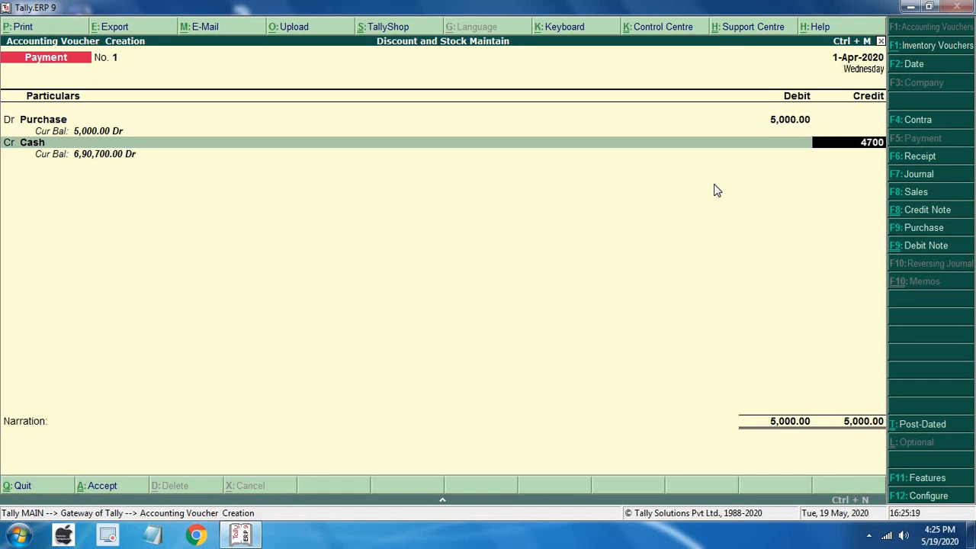
key("Return")
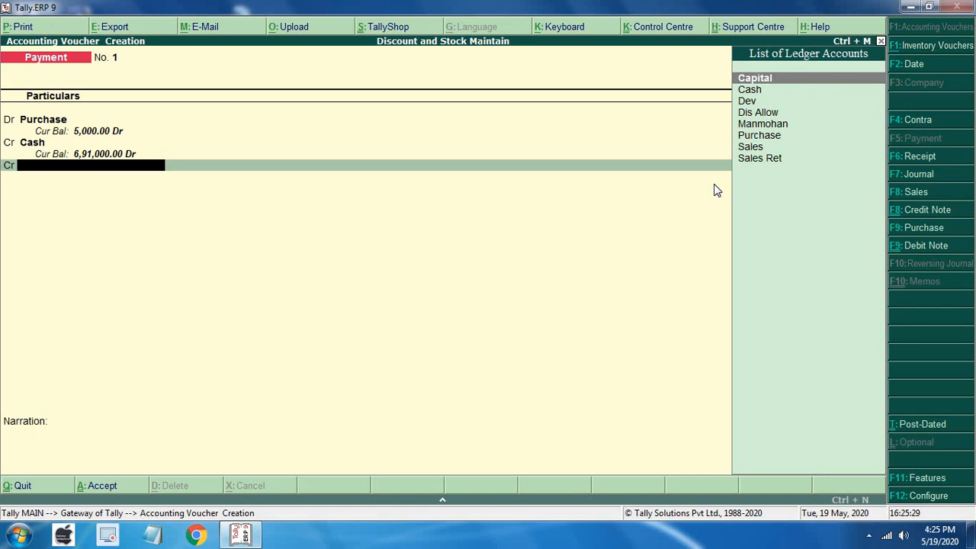
Create a Dis Rec ledger under Indirect Incomes for the payment voucher's second credit line, leaving inventory values unaffected.
key("alt+c")
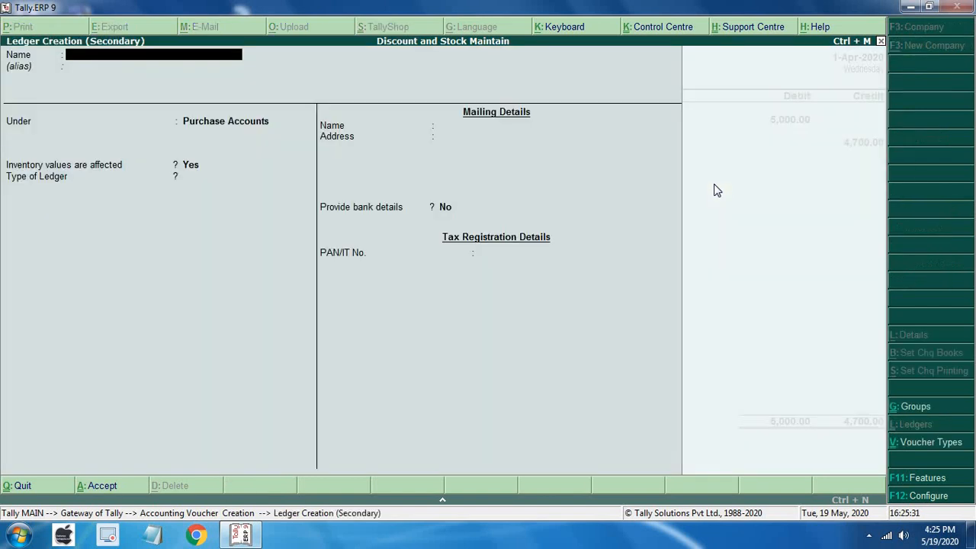
type("Dis Rec")
key("Return")
key("Return")
type("Ind")
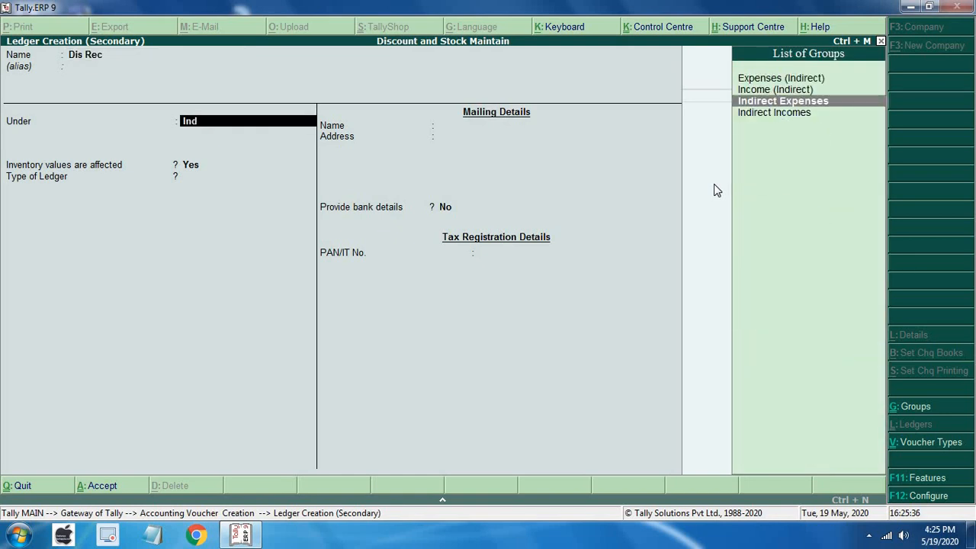
key("Down")
key("Return")
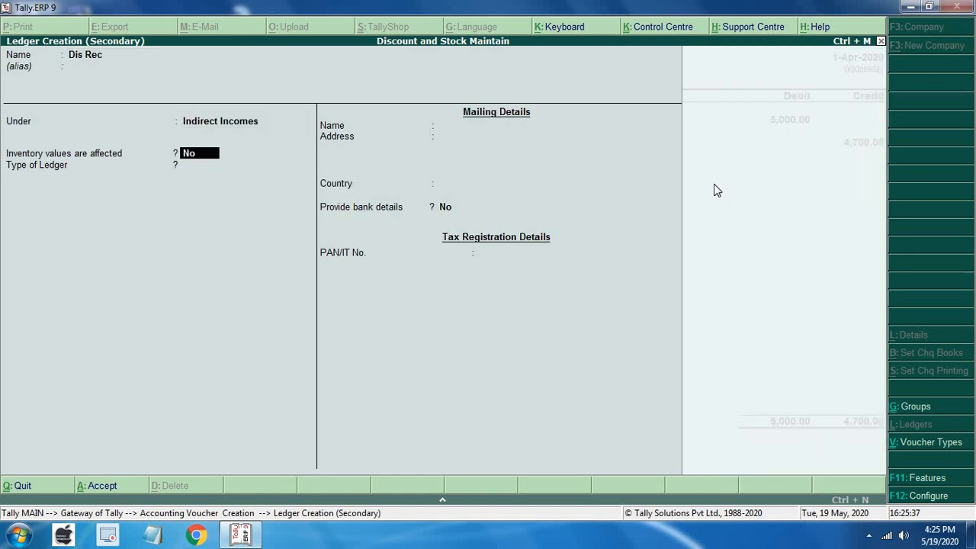
key("Return")
key("Return")
key("Return")
key("Return")
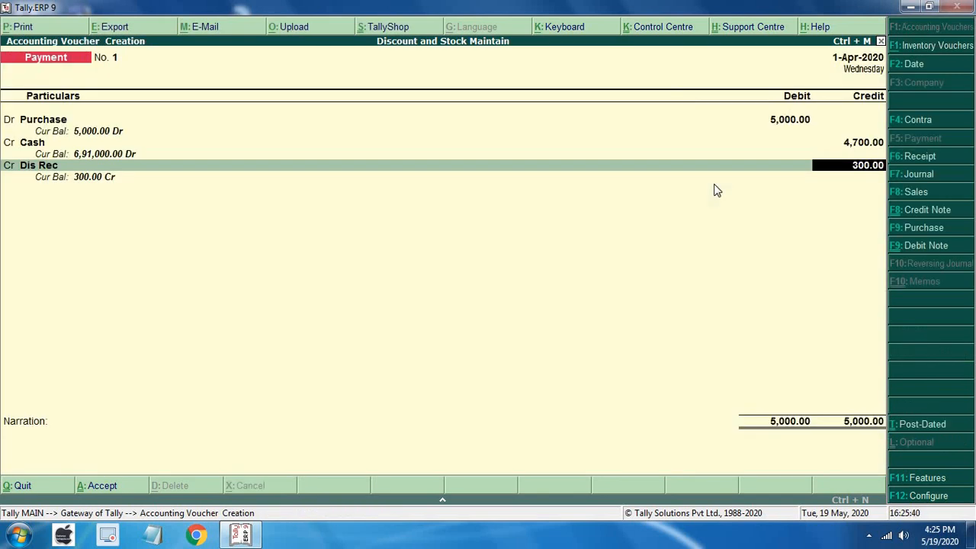
Credit Dis Rec with the remaining 300 and save the payment voucher without a narration.
key("Return")
key("Return")
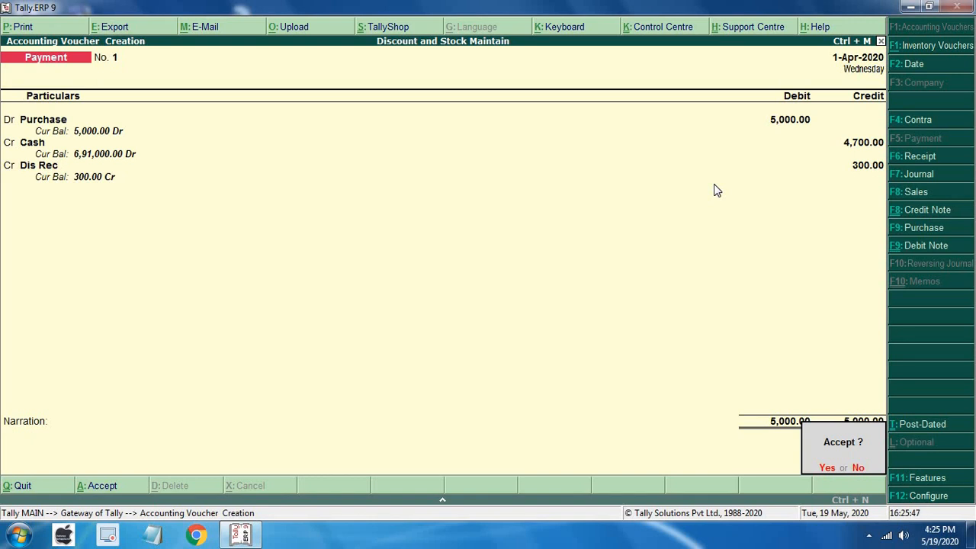
key("Return")
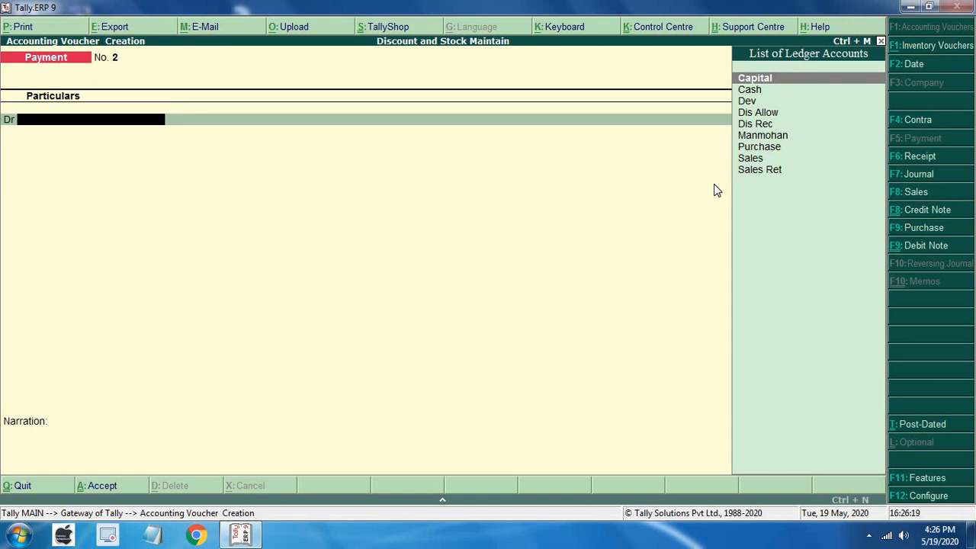
Debit the Purchase ledger with 100000 in the new payment voucher.
key("Down")
key("Down")
key("Down")
key("Down")
key("Down")
key("Down")
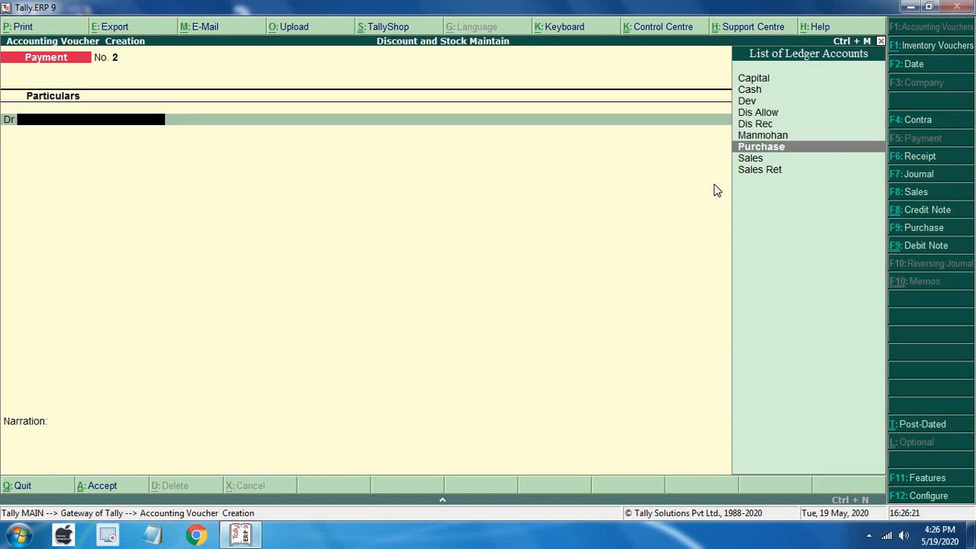
key("Return")
key("Escape")
type("1")
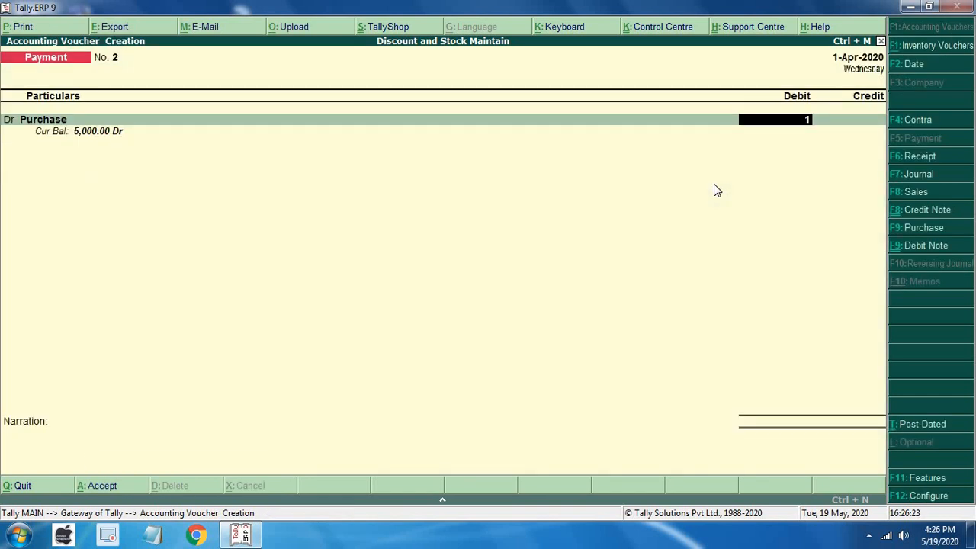
type("00000")
key("Return")
Credit Dis Rec with 10000 in the payment voucher.
key("Return")
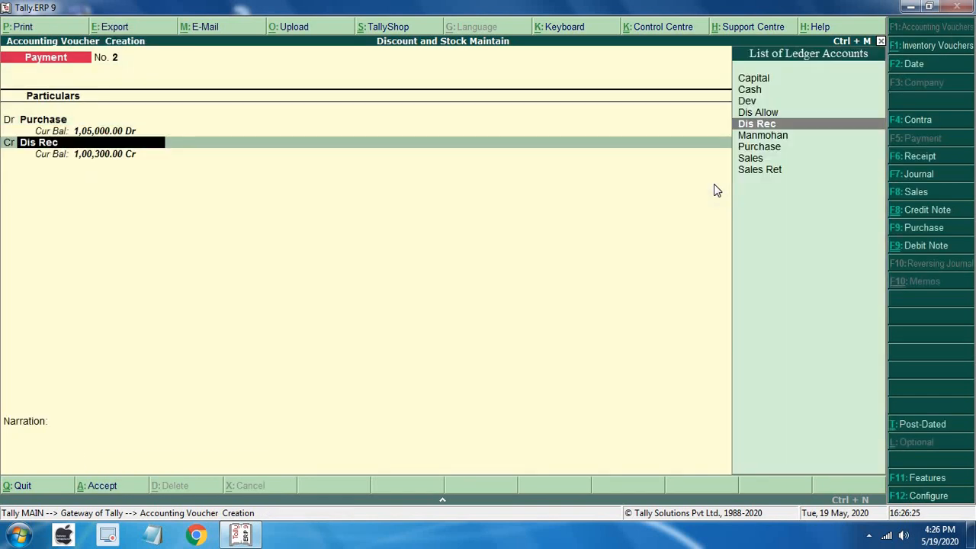
key("Return")
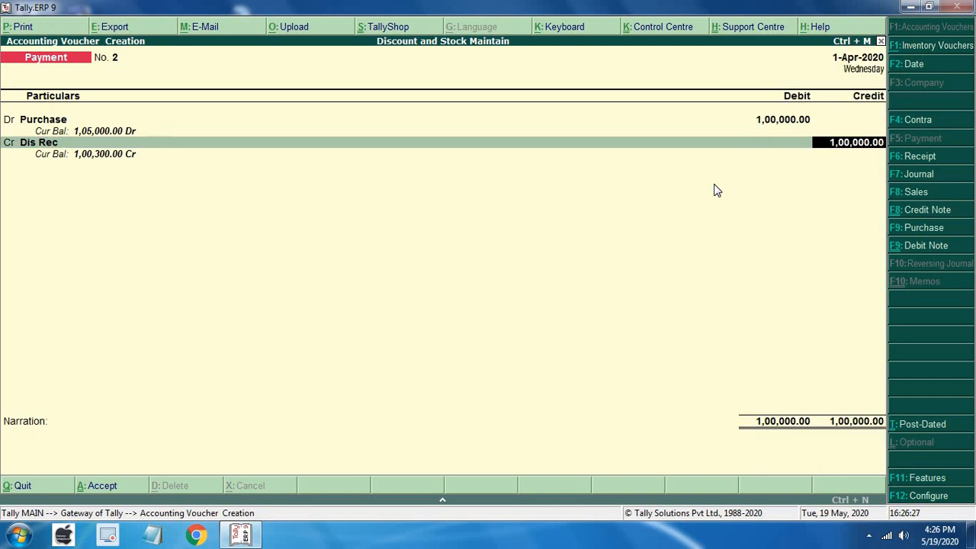
type("10000")
key("Return")
Credit Cash with the remaining 90,000 and save the payment voucher without a narration.
key("Return")
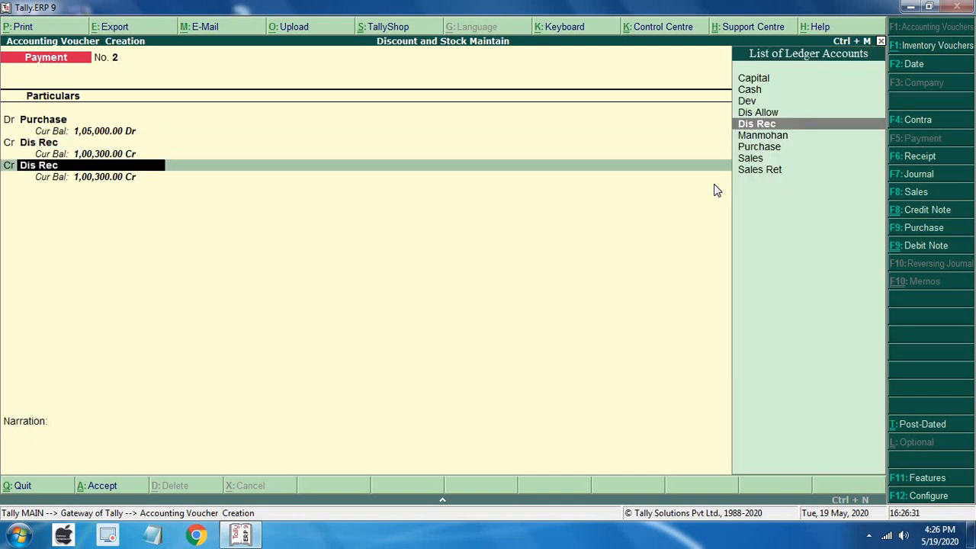
key("Up")
key("Up")
key("Up")
key("Return")
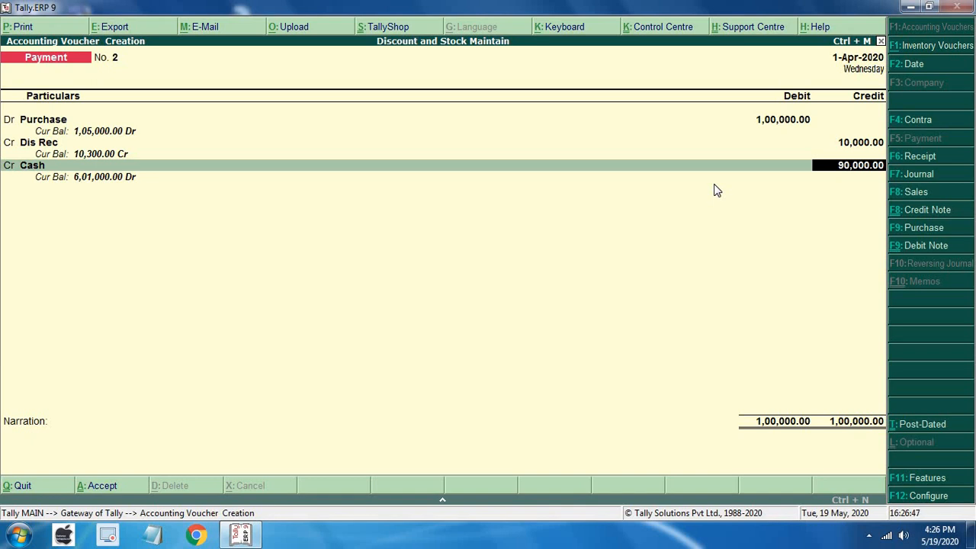
key("Return")
key("Return")
key("Return")
key("Return")
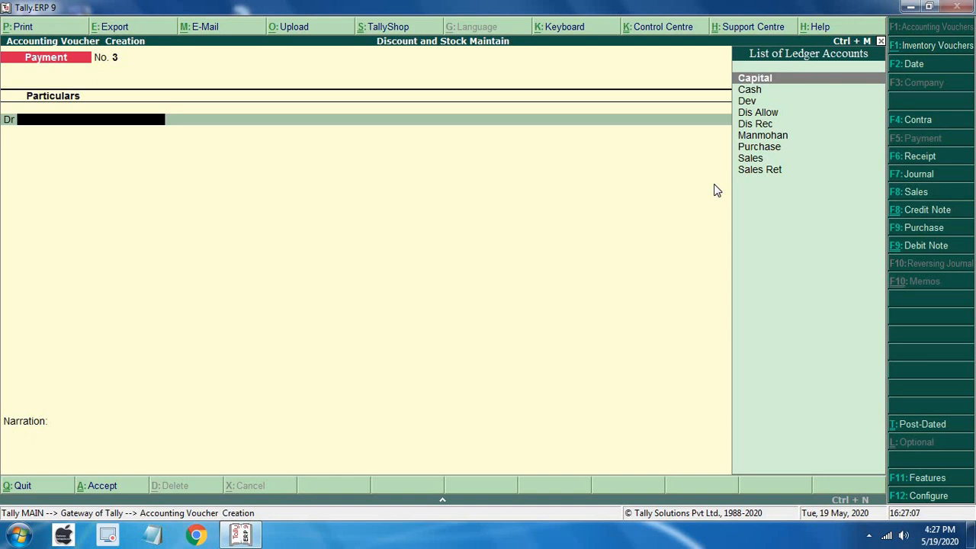
Open a new sales voucher in voucher mode and leave its reference number blank.
key("F8")
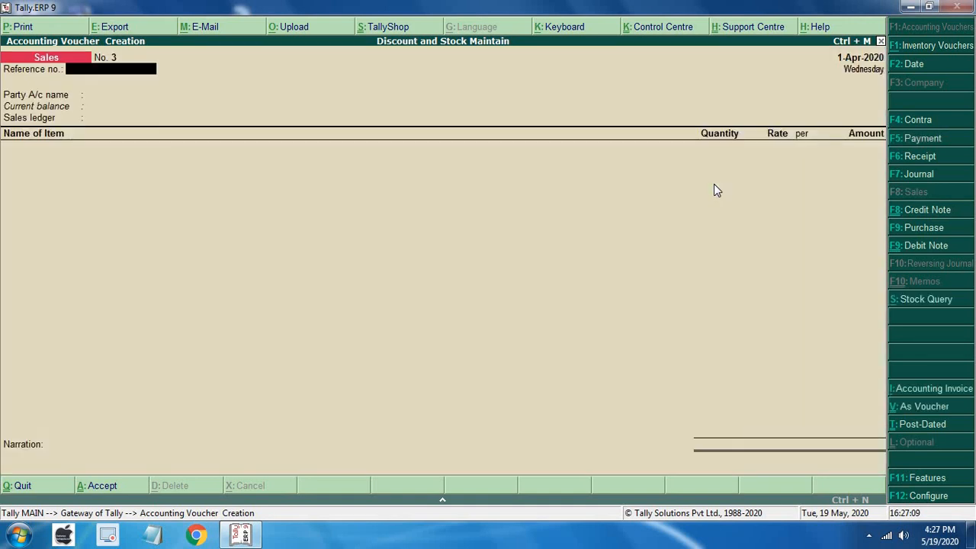
key("ctrl+v")
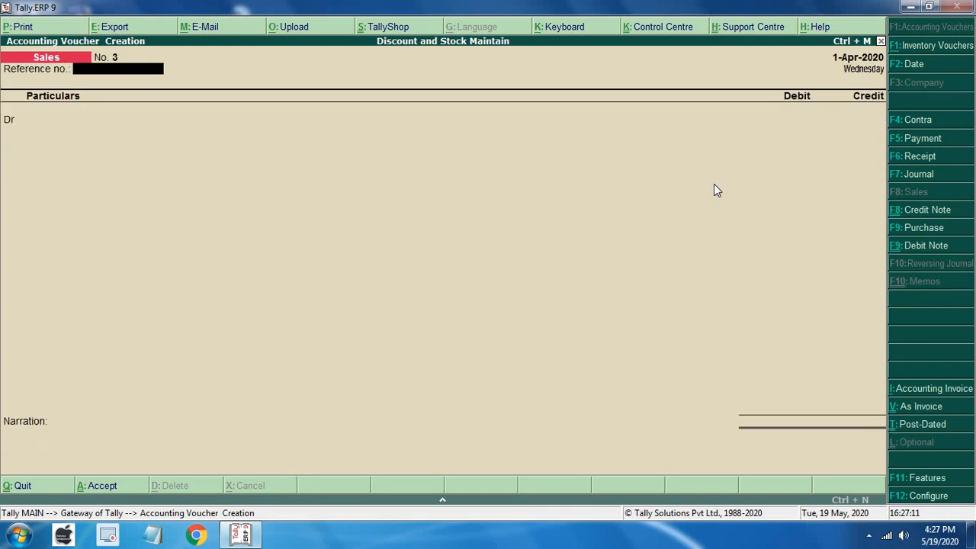
key("Return")
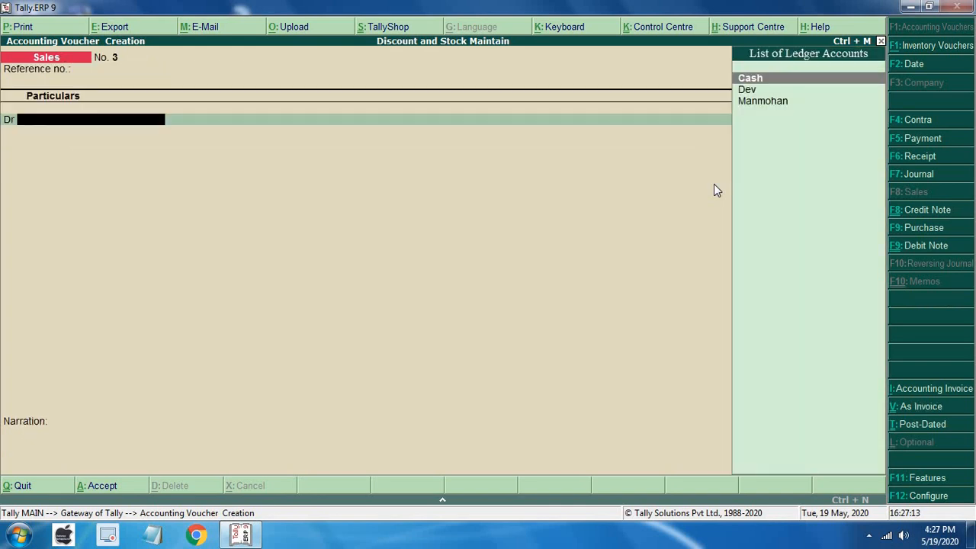
Create a ledger with the new customer's name from the debit line and group it under Sundry Debtors.
key("alt+c")
type("Mh")
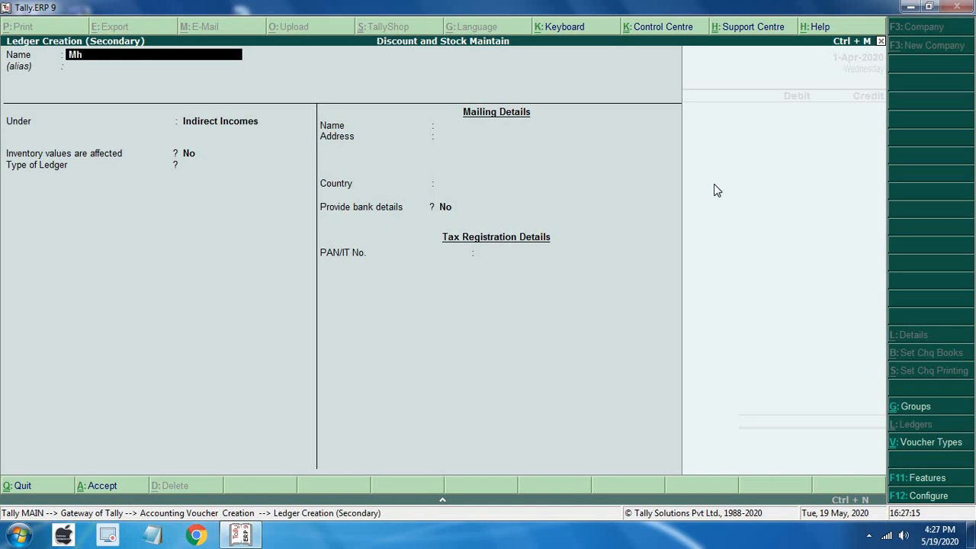
key("BackSpace")
type("ohan")
key("Return")
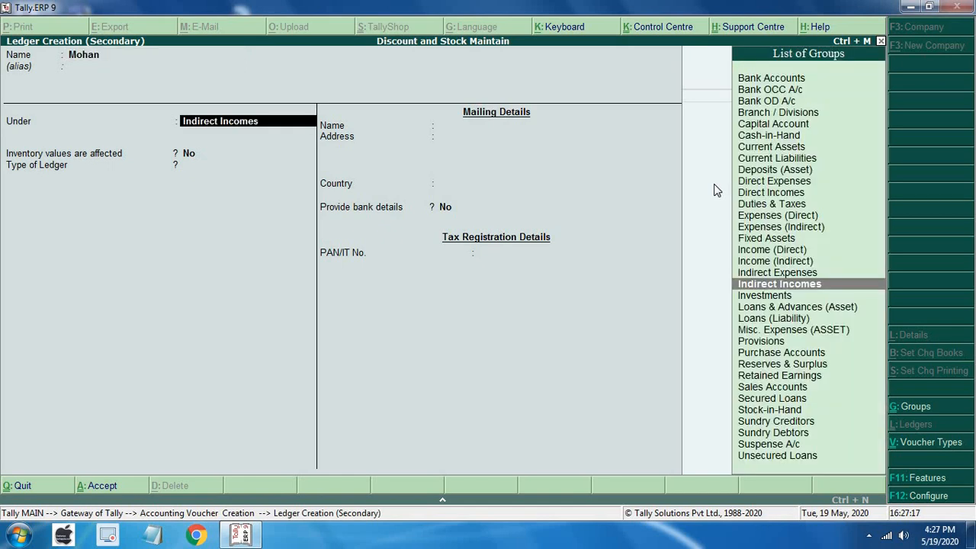
type("S")
key("Up")
key("Up")
key("Return")
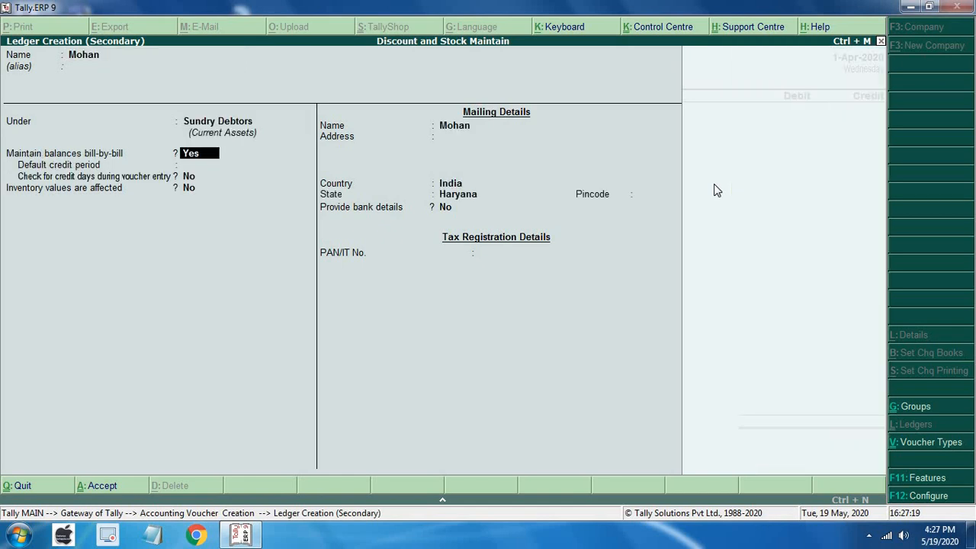
Keep the default bill-by-bill, mailing, bank and tax details and save the new customer ledger.
key("Return")
key("Return")
key("Return")
key("Return")
key("Return")
key("Return")
key("Return")
key("Return")
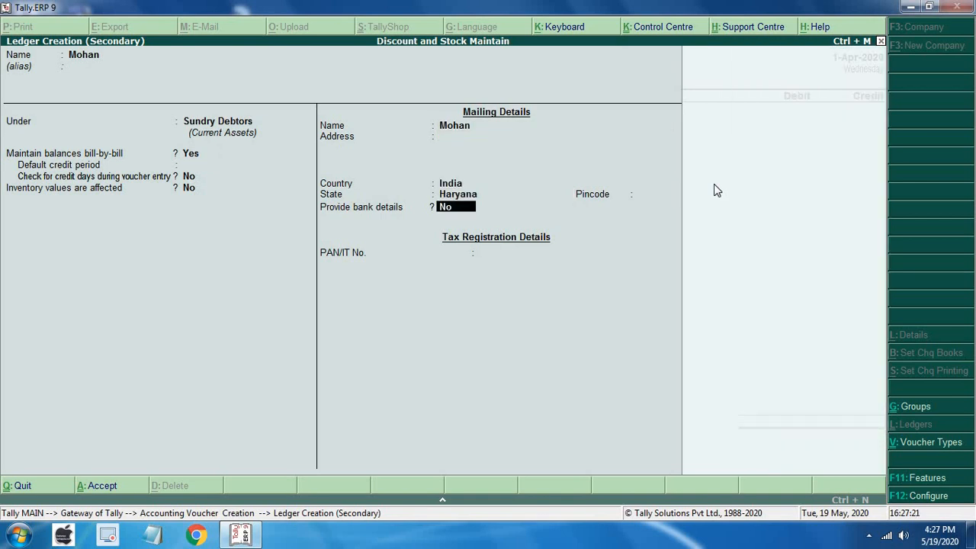
key("Return")
key("Return")
key("Return")
key("Return")
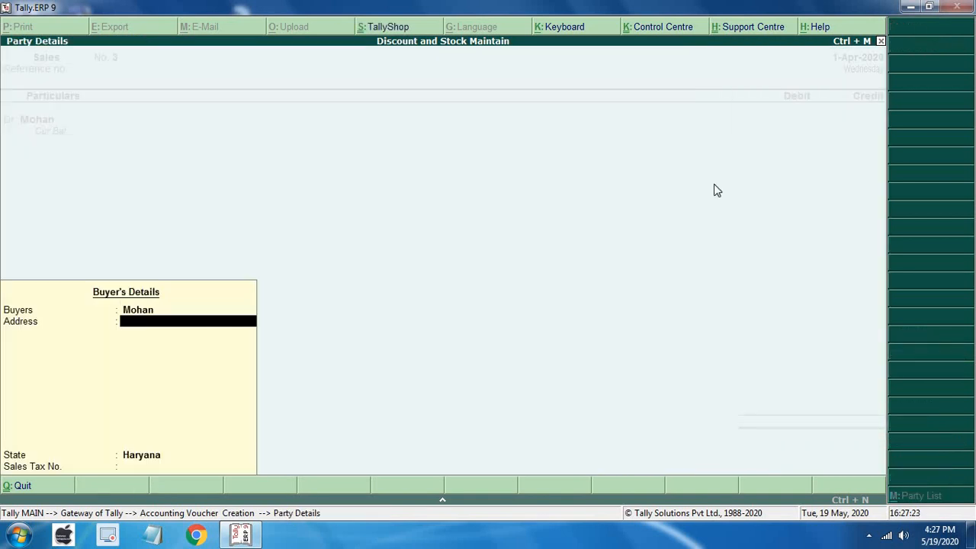
Accept the buyer's details and debit the new customer with 40000 as New Ref 3 in the sales voucher.
key("Return")
key("Return")
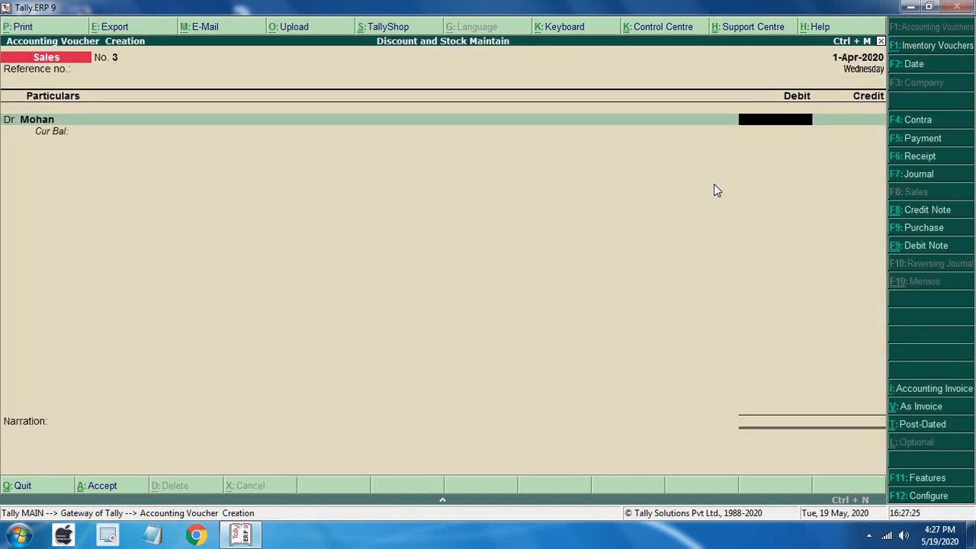
type("40000")
key("Return")
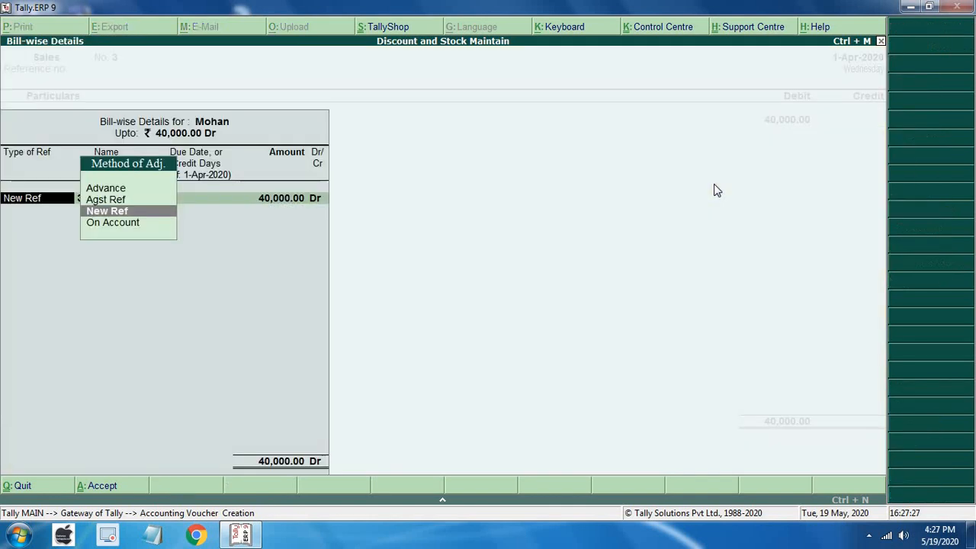
key("Return")
key("Return")
key("Return")
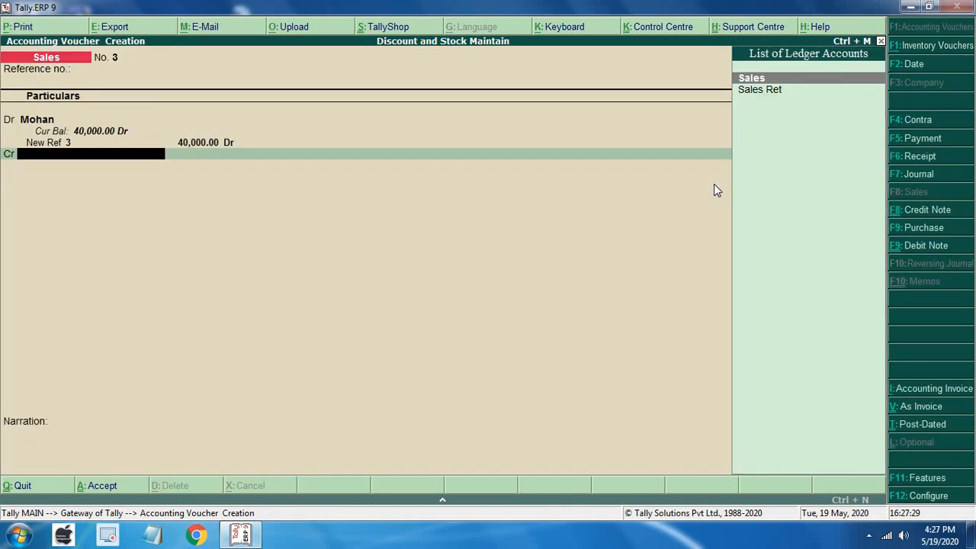
Credit the Sales ledger with 40,000 and save the sales voucher without a narration.
key("Return")
key("Return")
key("Return")
key("Return")
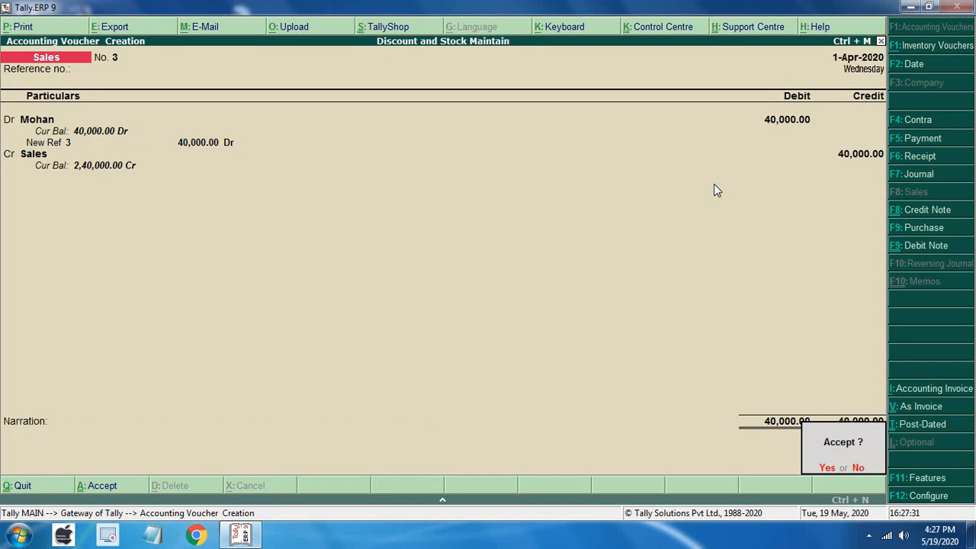
key("Return")
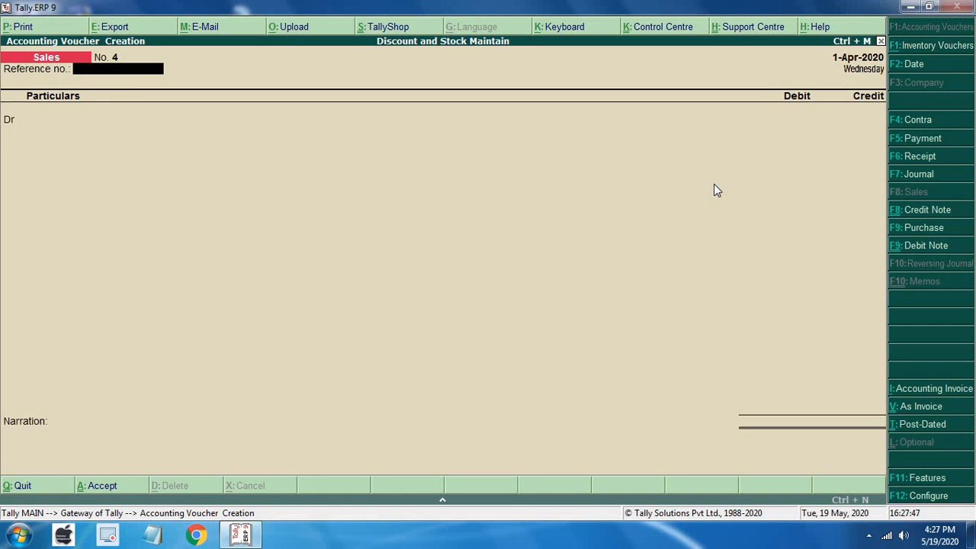
In a new receipt voucher, credit the same customer with 40000 as Agst Ref to bill 3.
key("F6")
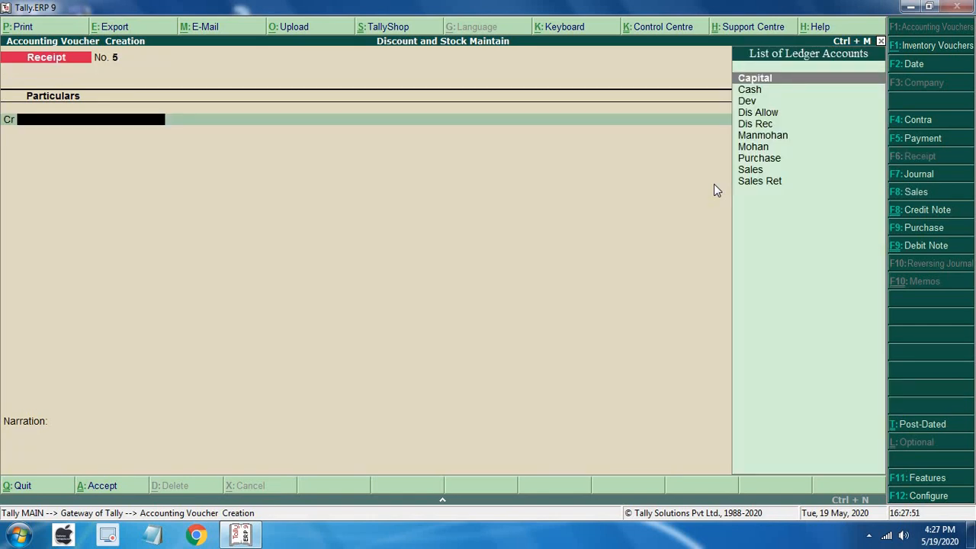
key("Down")
key("Down")
key("Down")
key("Down")
key("Down")
key("Down")
key("Return")
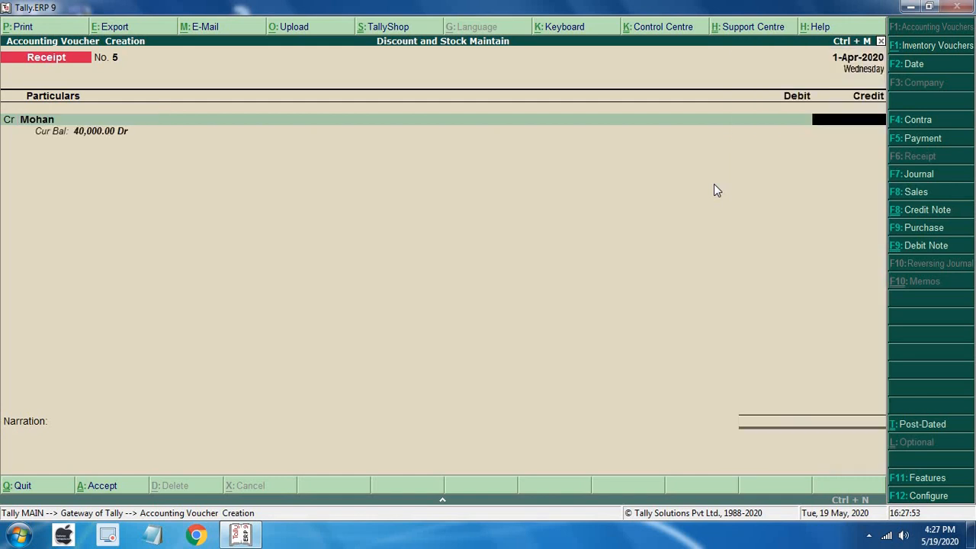
type("40000")
key("Return")
key("Return")
key("Return")
key("Return")
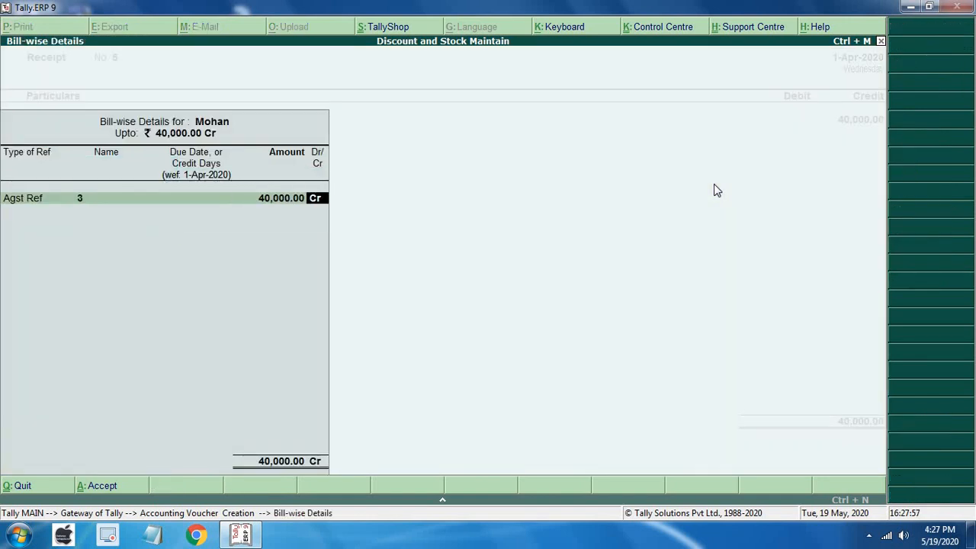
key("Return")
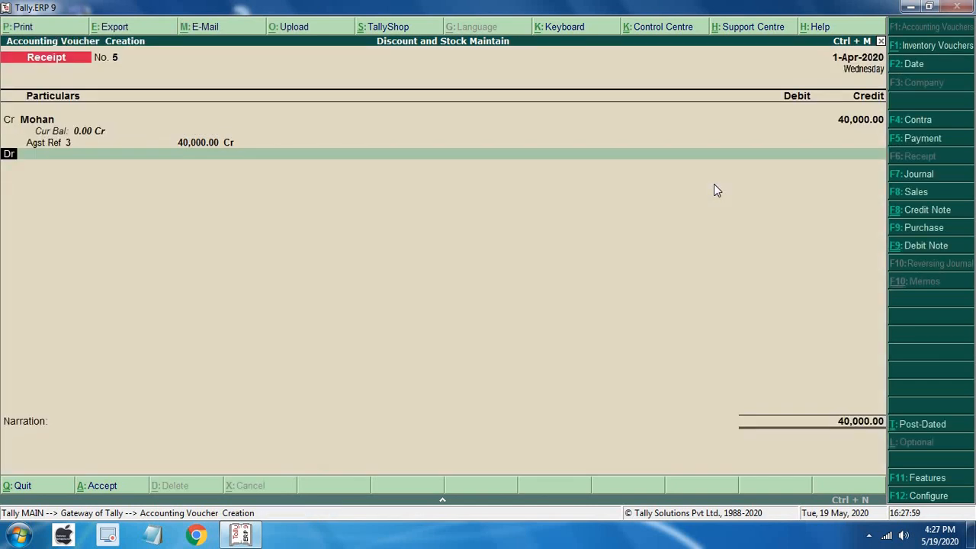
Debit Cash with 38000 in the receipt voucher.
key("Return")
key("Down")
key("Return")
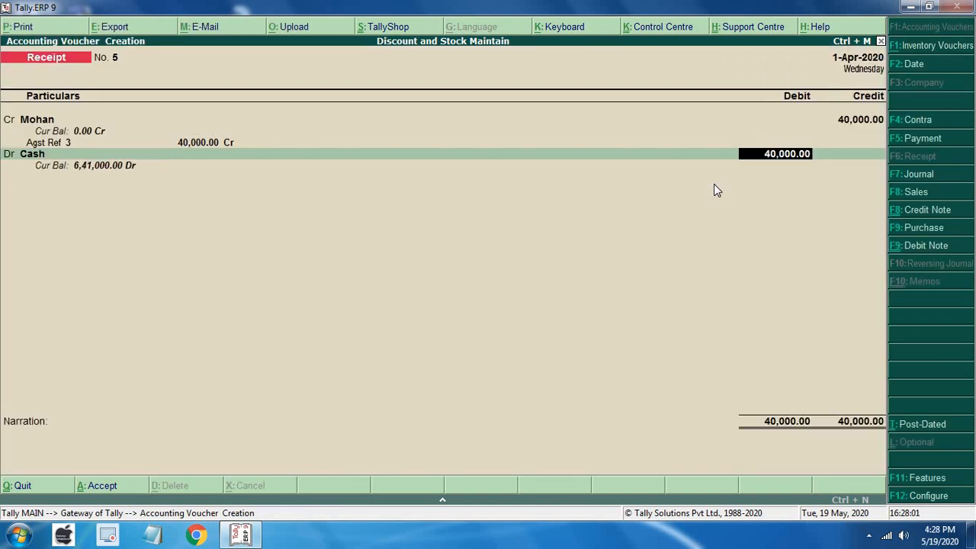
type("38000")
key("Return")
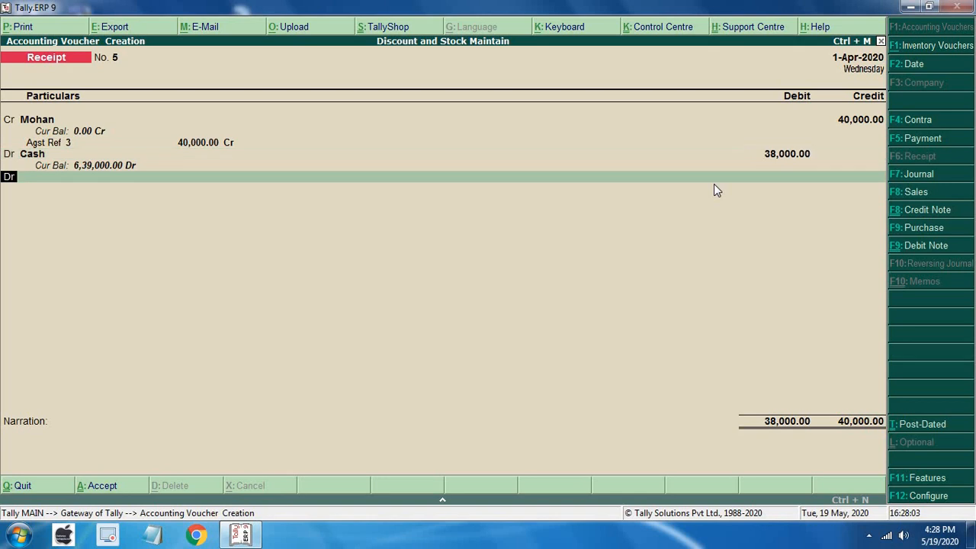
Debit Dis Allow with the remaining 2,000 and save the receipt voucher without a narration.
key("Return")
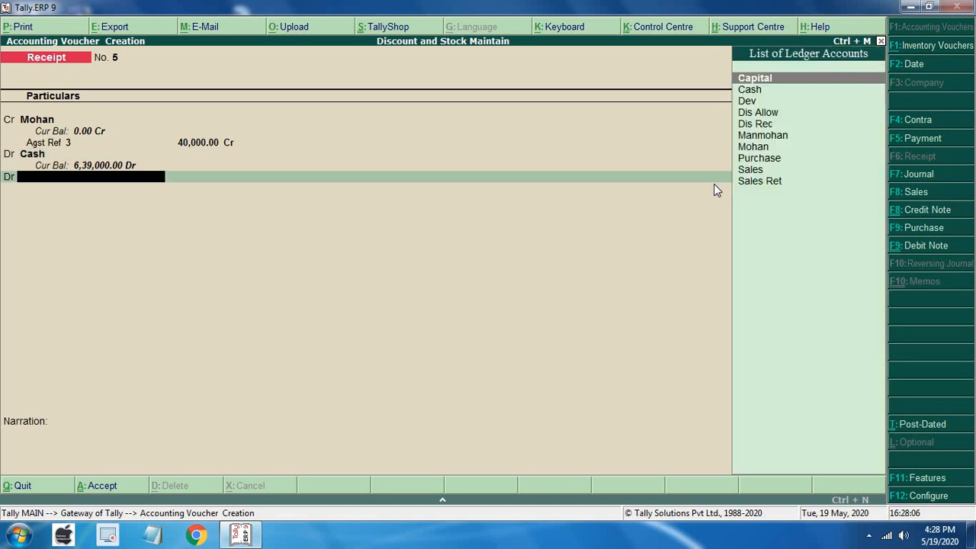
key("Down")
key("Down")
key("Down")
key("Return")
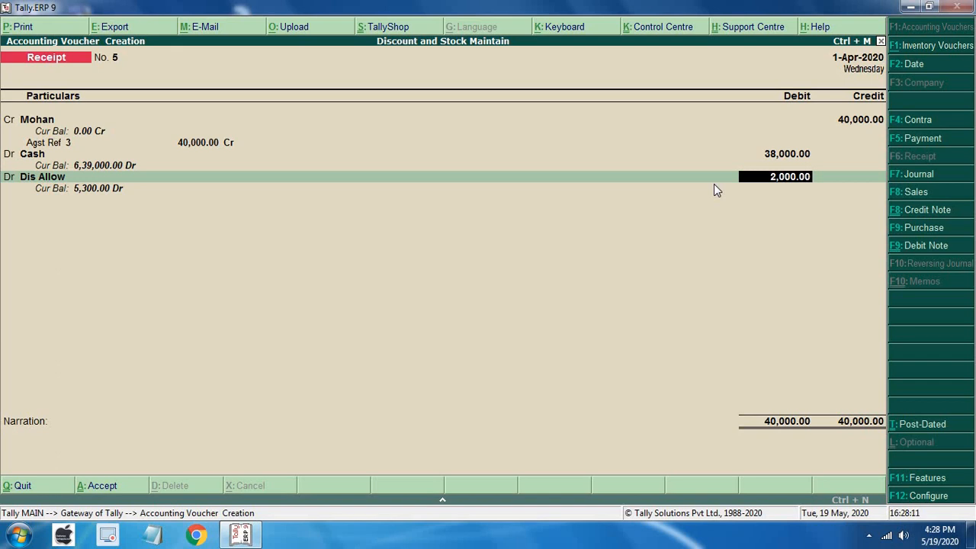
key("Return")
key("Return")
key("Return")
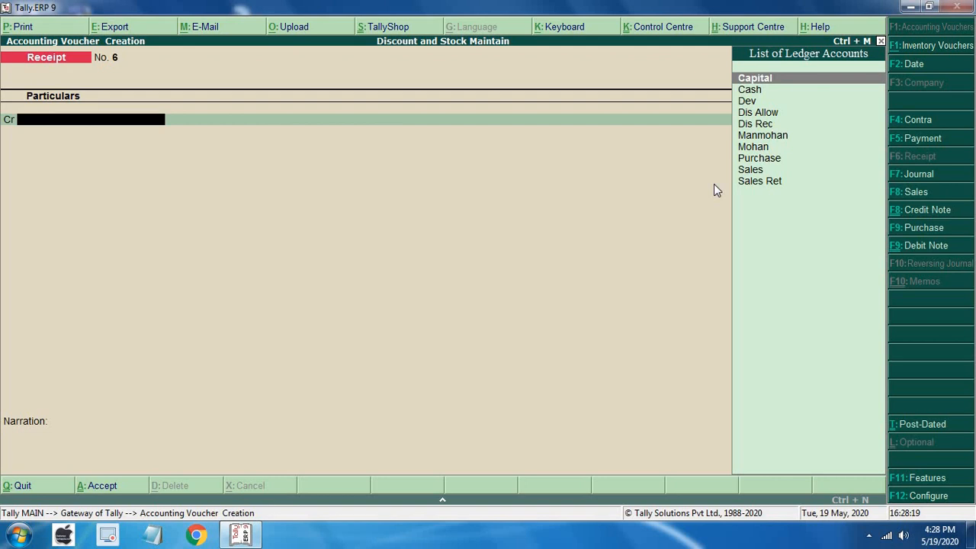
In a new payment voucher, create a Wages ledger under Direct Expenses for the debit line.
key("F5")
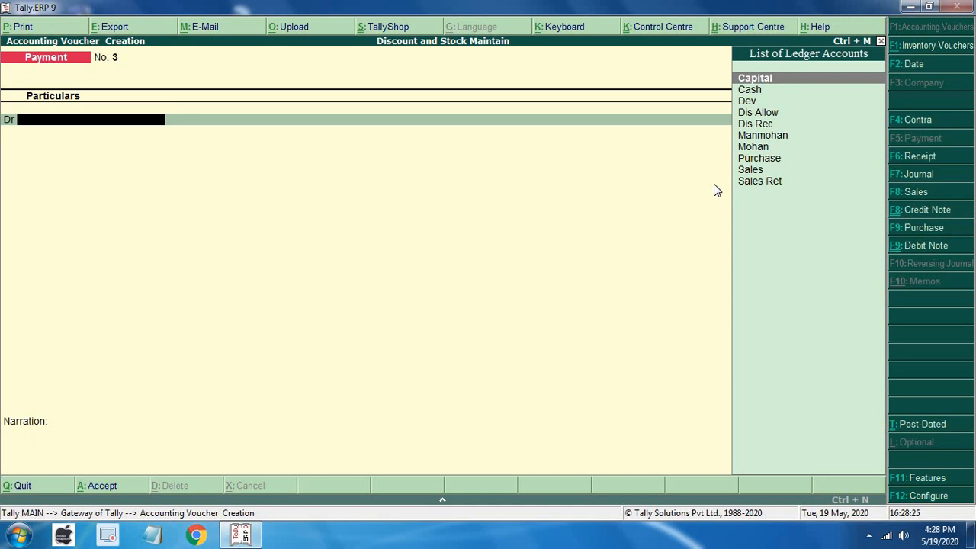
key("alt+c")
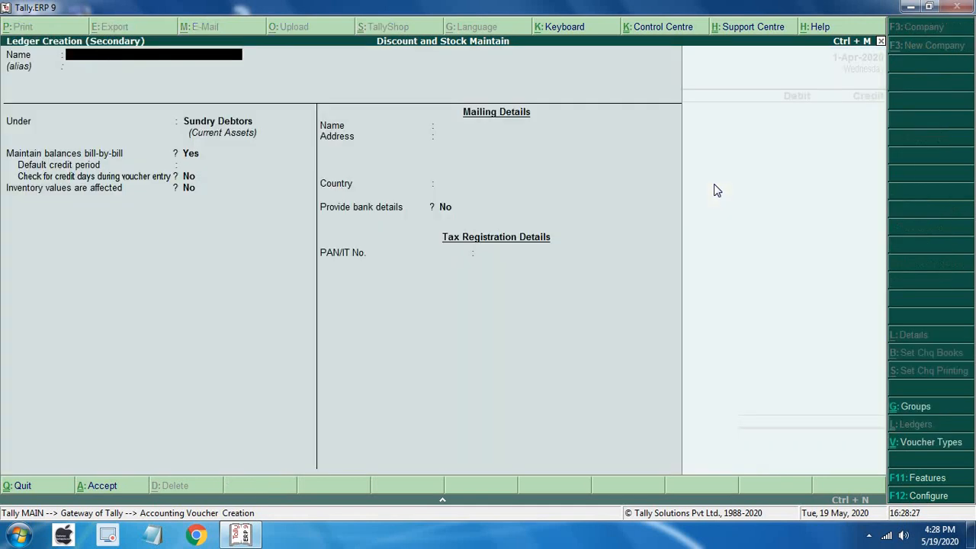
type("Wages")
key("Return")
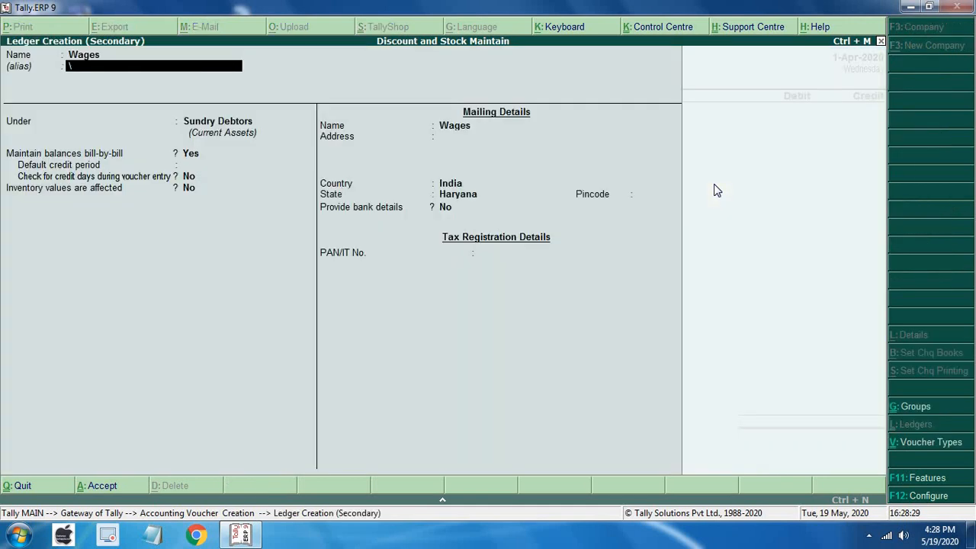
key("Return")
type("D")
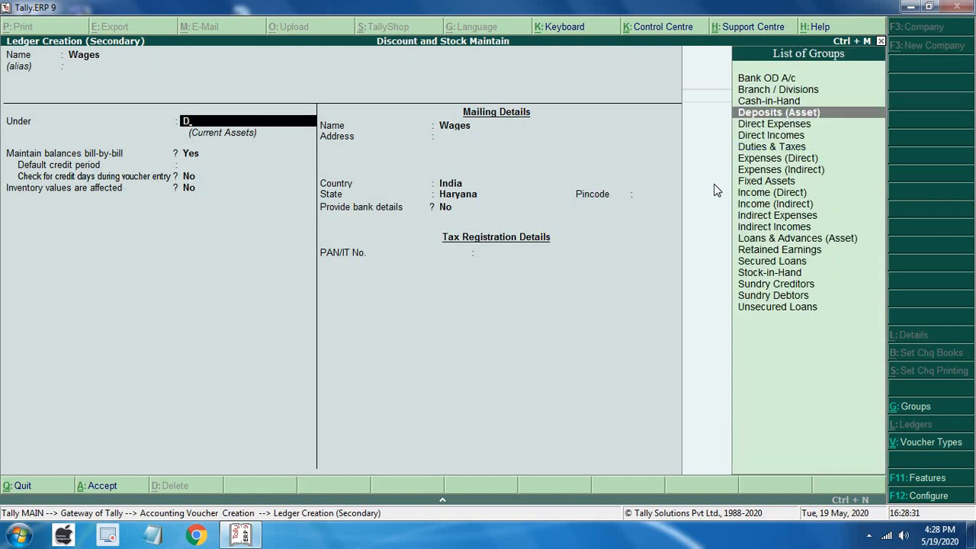
type("i")
key("Return")
type("n")
key("Return")
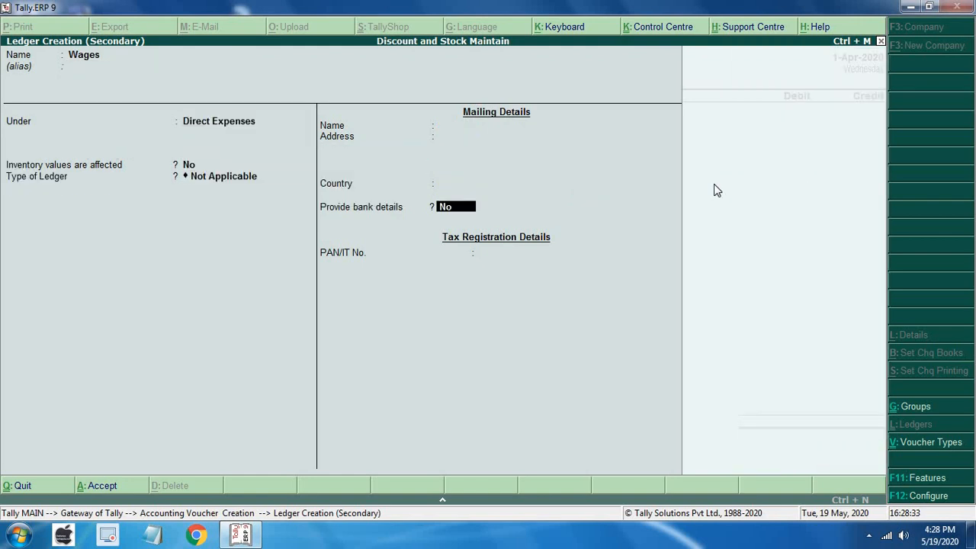
key("Return")
key("Return")
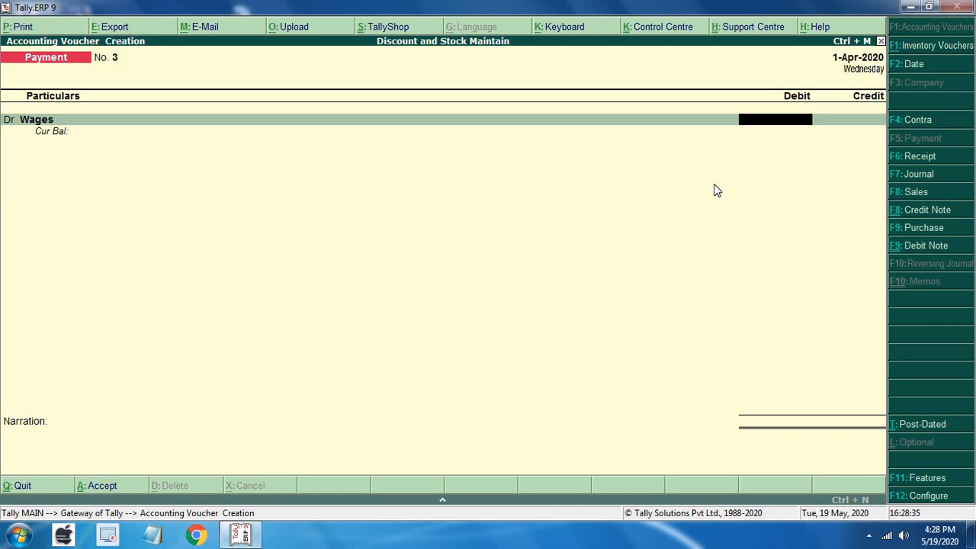
Debit Wages with 1200 against Cash and save the payment voucher without a narration.
type("1200")
key("Return")
type("Ca")
key("Down")
key("Down")
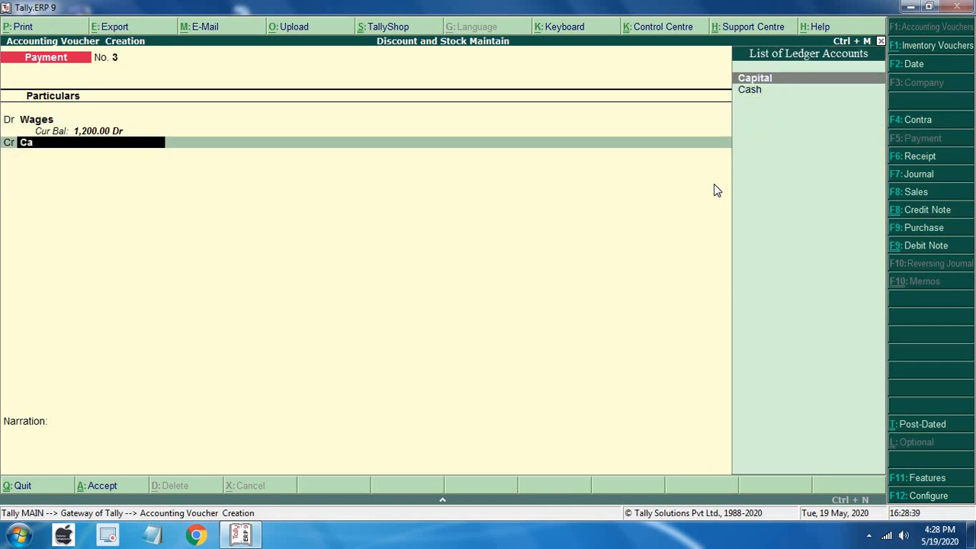
key("Return")
key("Return")
key("Return")
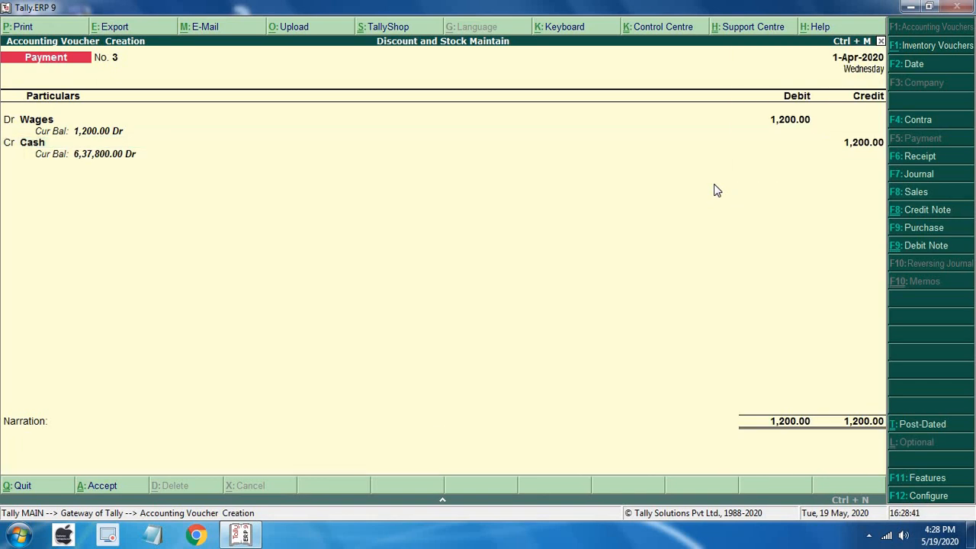
key("Return")
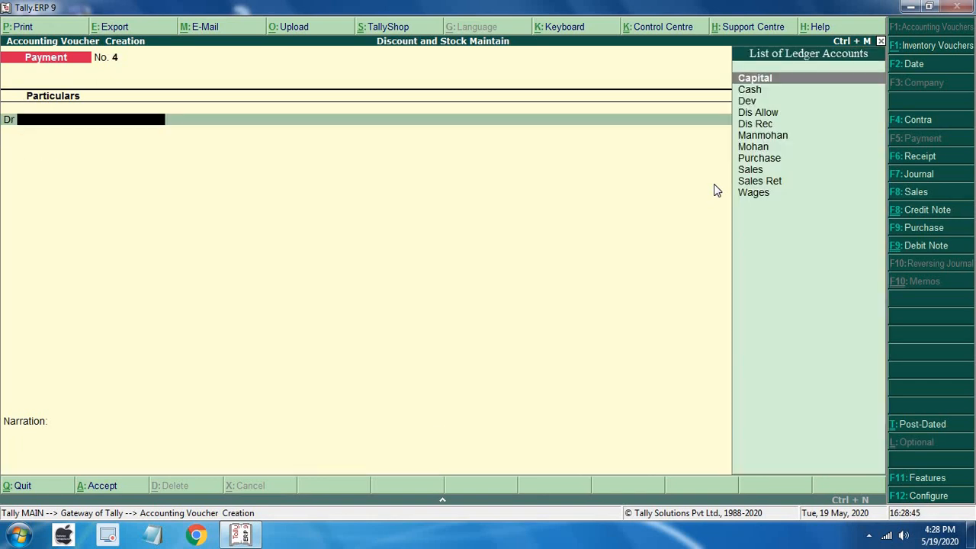
In a new receipt voucher, create an Int Rec ledger under Indirect Incomes for the credit line.
key("F6")
key("Down")
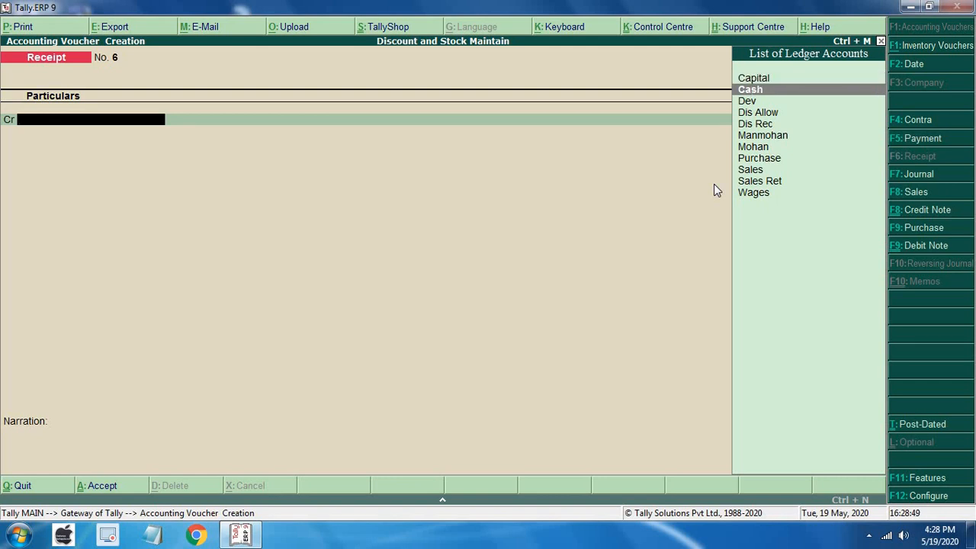
key("alt+c")
type("Int Re")
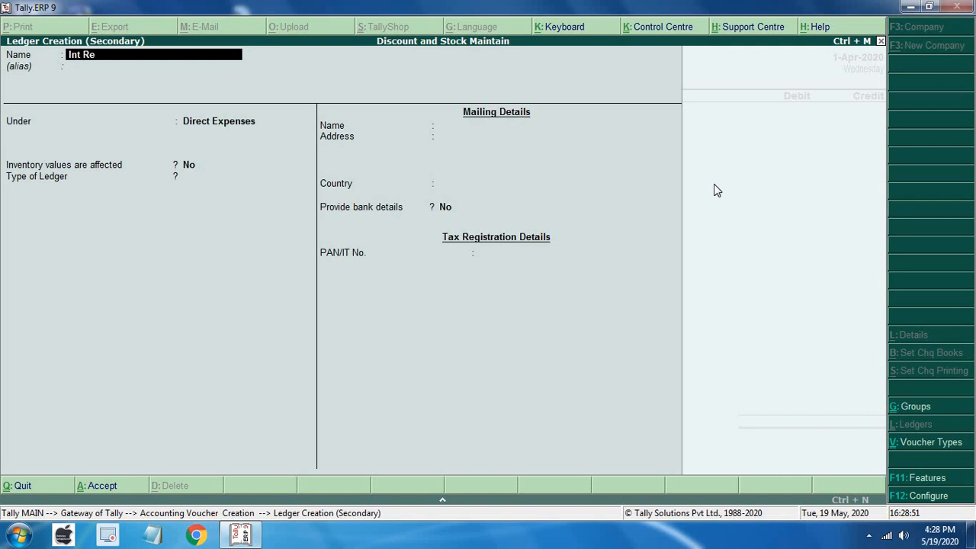
type("c")
key("Return")
key("Return")
type("I")
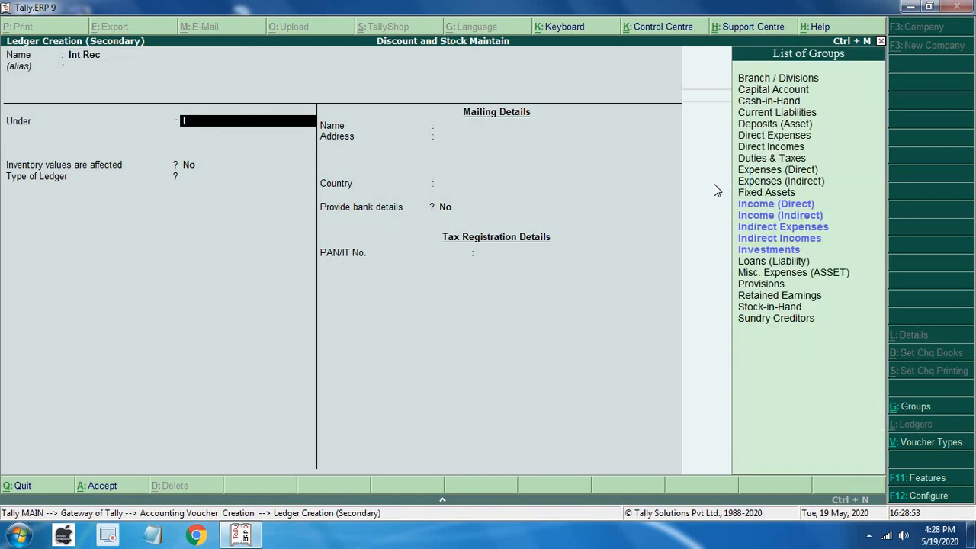
key("Down")
key("Down")
key("Down")
key("Return")
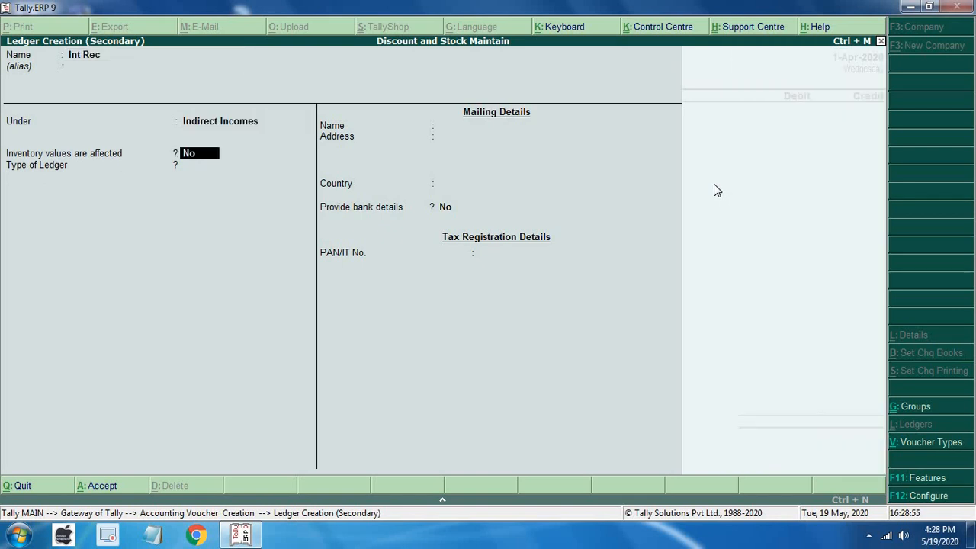
key("Return")
key("Return")
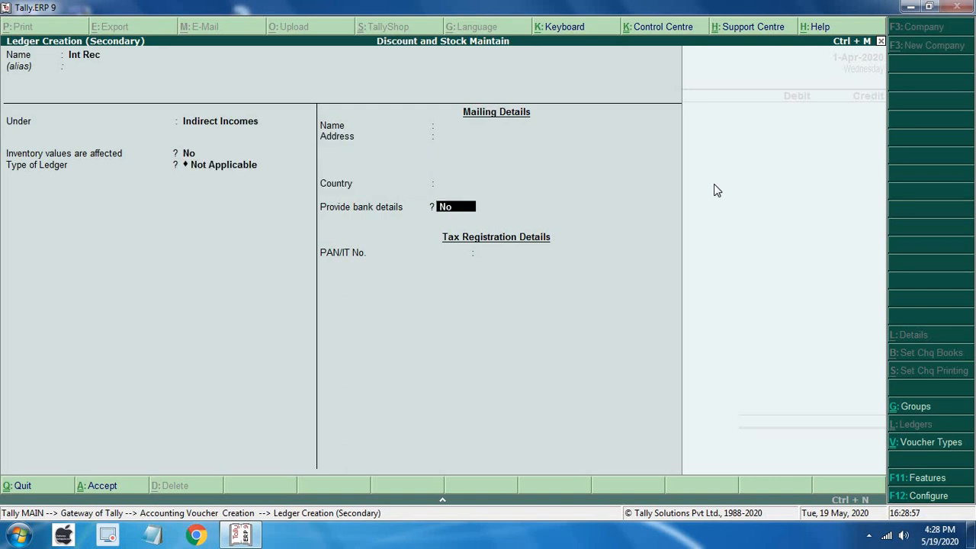
key("Return")
key("Return")
Credit Int Rec with 4500 against Cash and save the receipt voucher without a narration.
type("450")
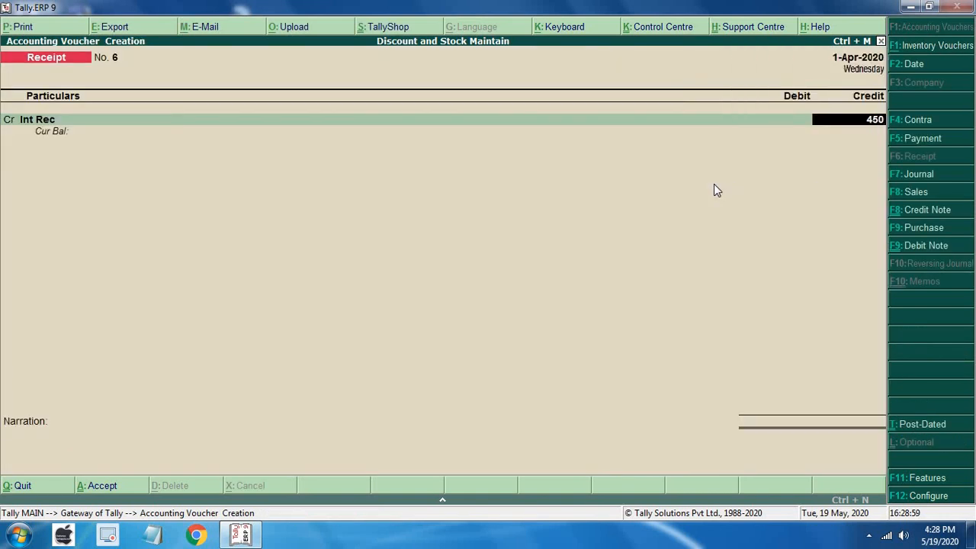
type("0")
key("Return")
type("Cas")
key("Return")
key("Return")
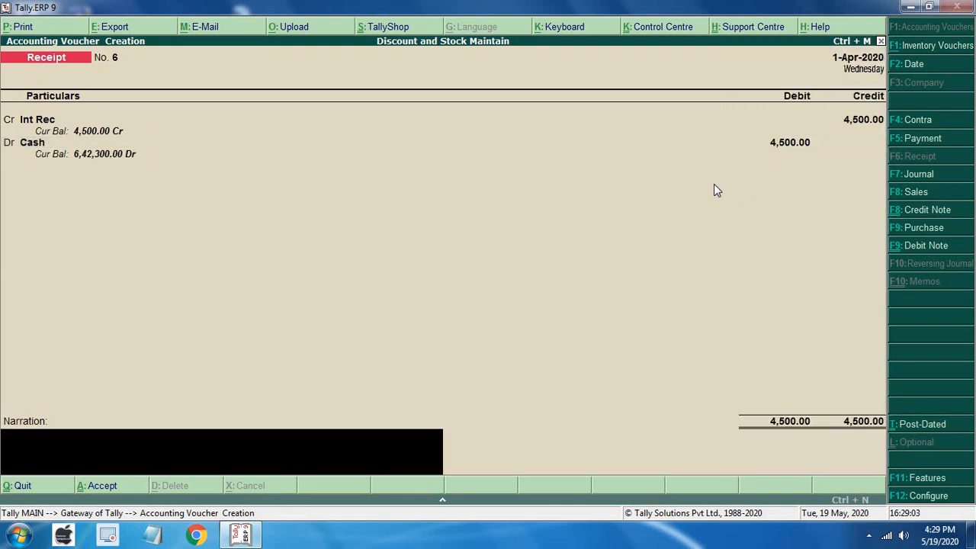
key("Return")
key("Return")
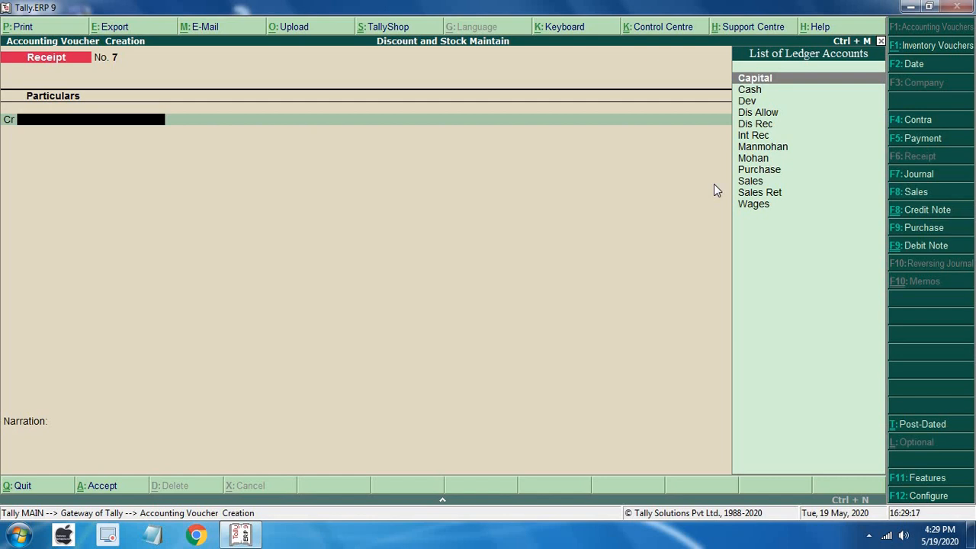
Start a contra voucher and credit Cash with 52000.
key("F4")
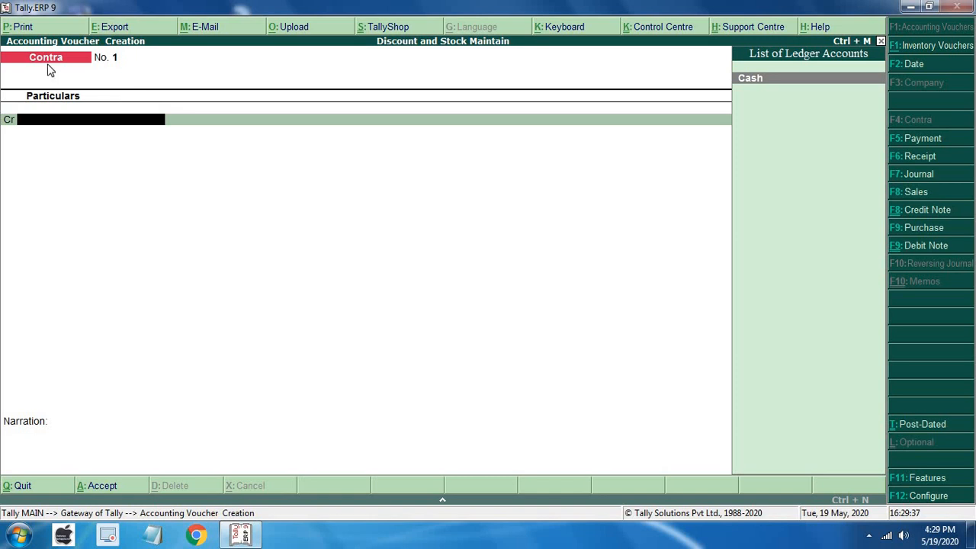
key("Return")
type("52000")
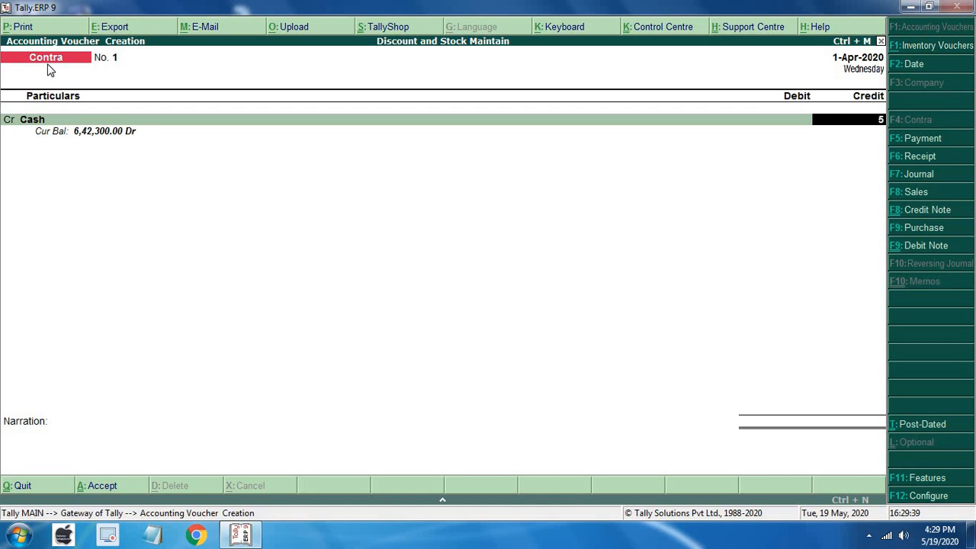
key("Return")
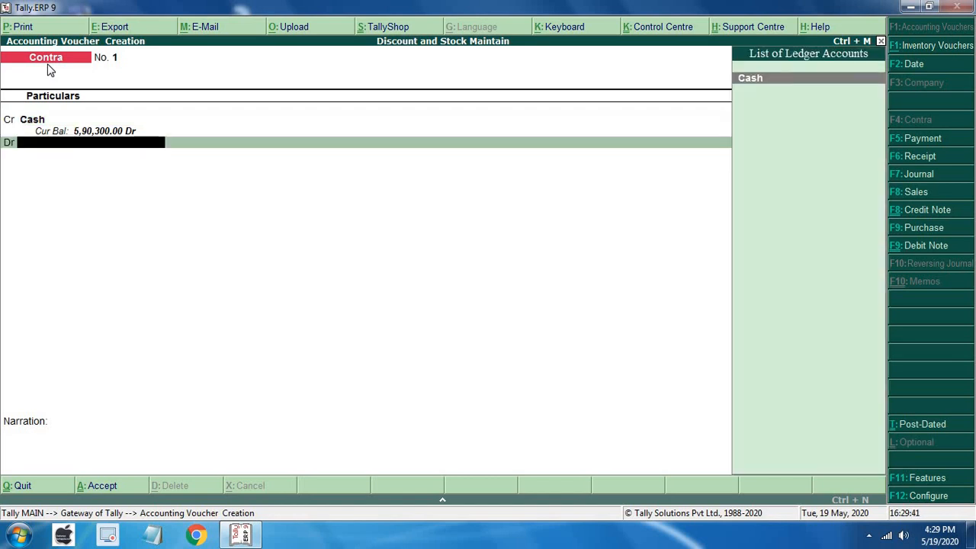
Create a Bank ledger under Bank Accounts for the contra voucher's debit line, leaving the bank account details blank.
key("alt+c")
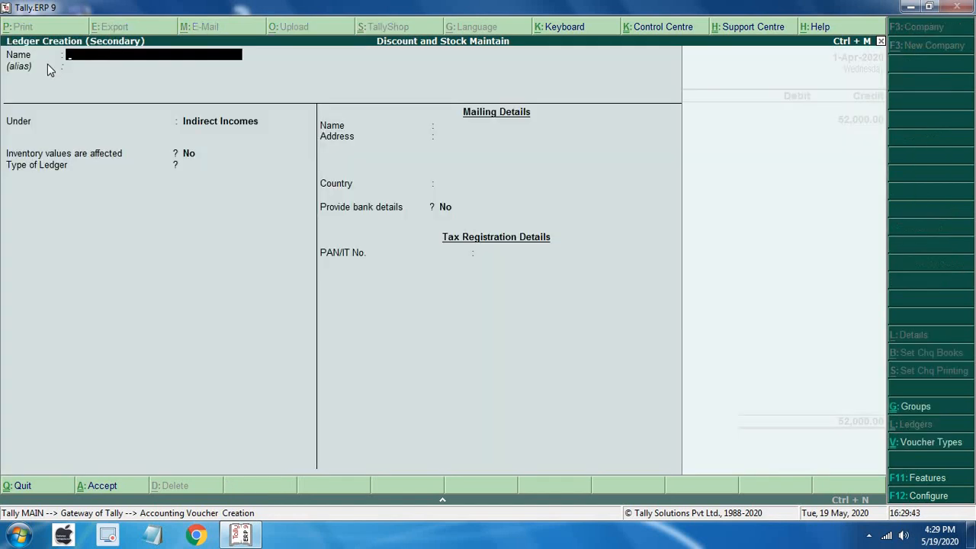
type("Bank")
key("Return")
type("B")
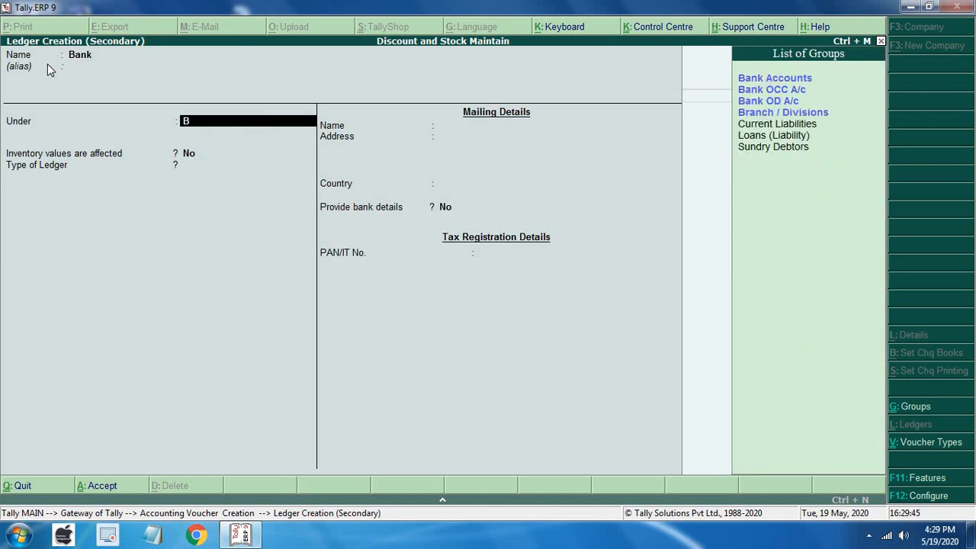
type("a")
key("Return")
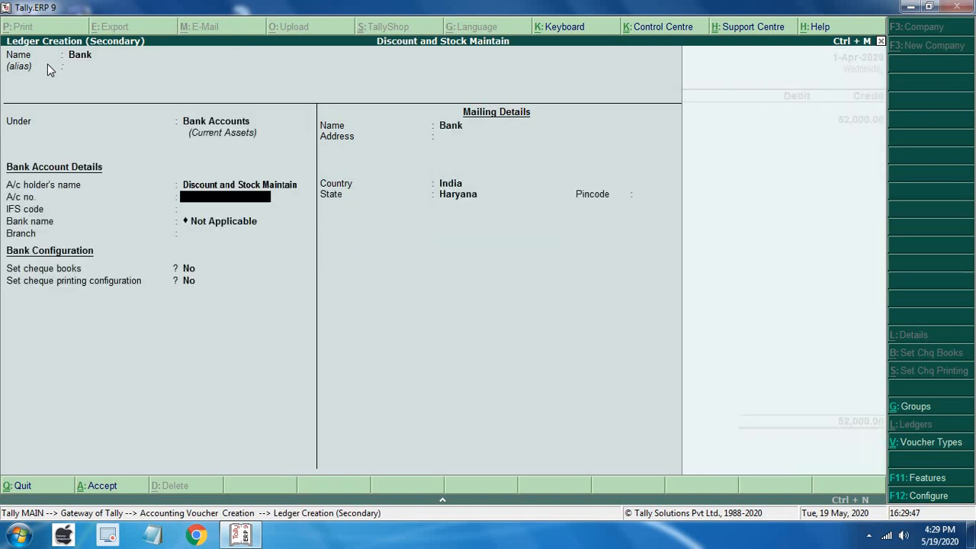
key("ctrl+a")
Debit Bank with 52,000 as a cash deposit, leave the denominations blank and save the contra voucher without a narration.
key("Return")
key("ctrl+a")
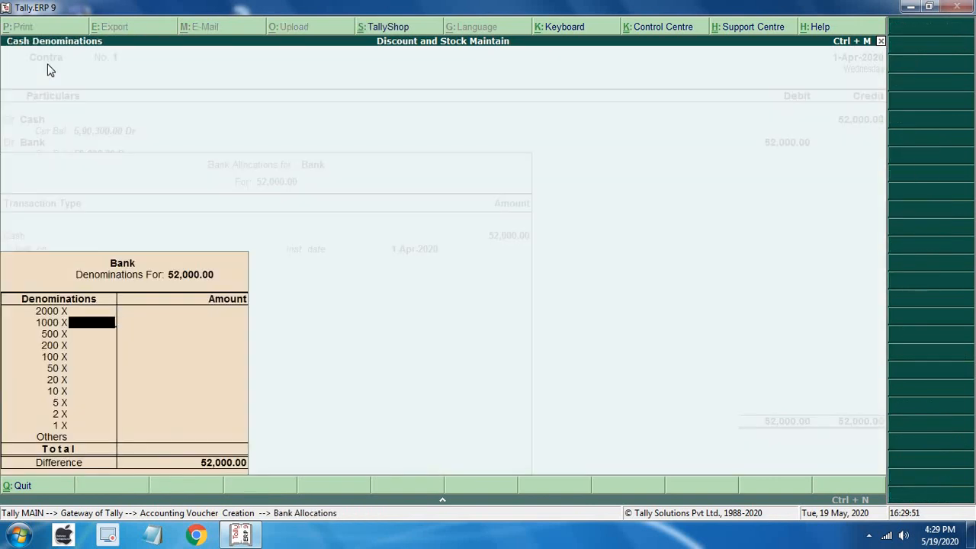
key("Down")
key("Down")
key("Down")
key("Down")
key("Down")
key("Down")
key("Down")
key("Return")
key("Return")
key("Return")
key("Return")
key("Return")
key("Return")
key("Return")
key("Return")
key("Return")
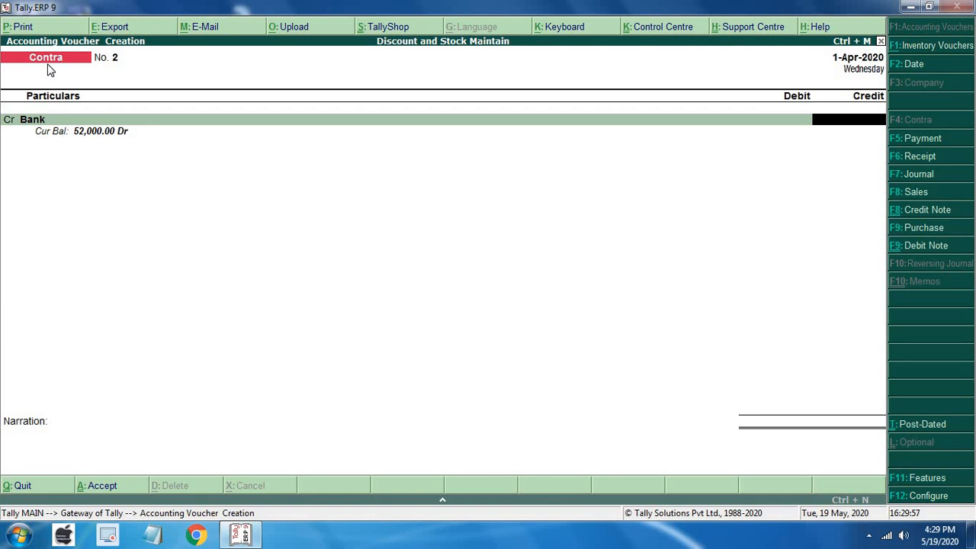
Open a purchase voucher in voucher mode and leave the supplier invoice number blank.
left_click(904, 230)
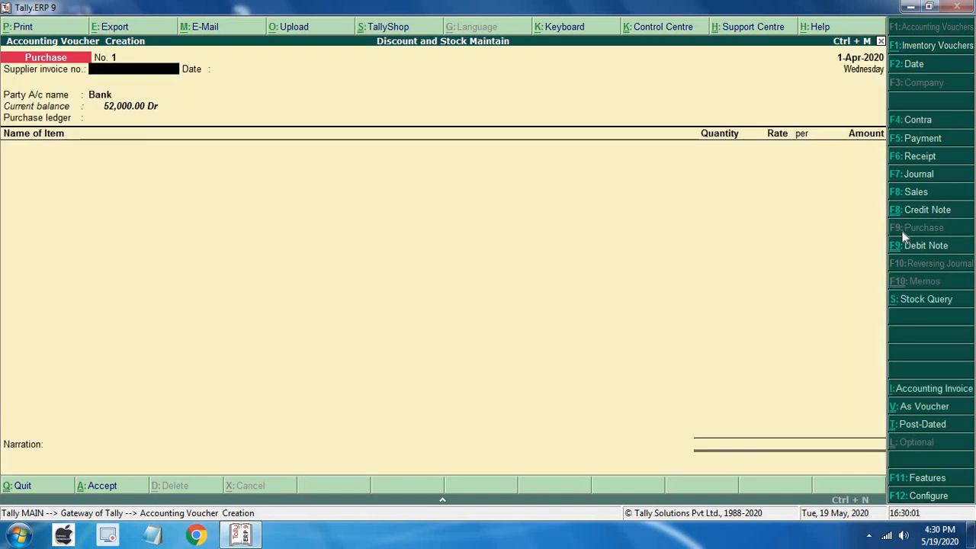
key("ctrl+v")
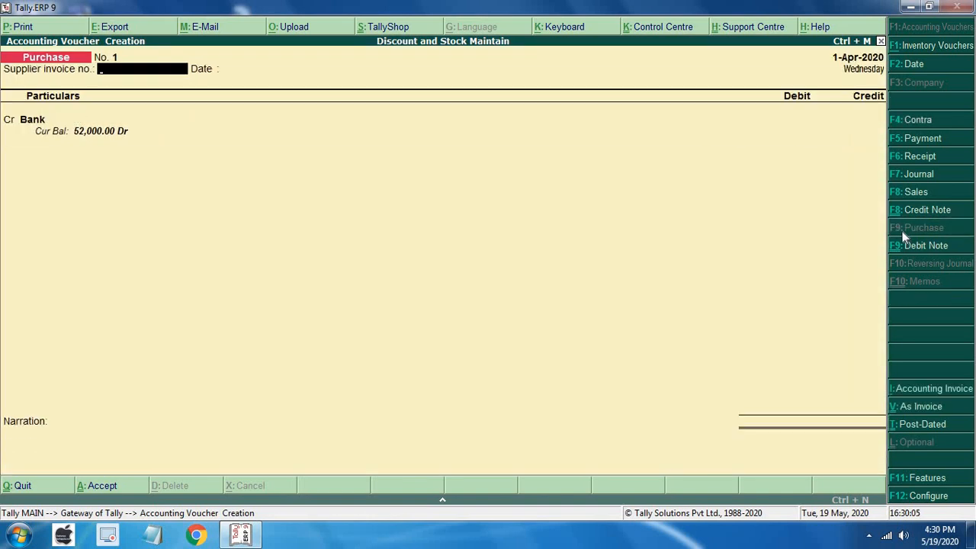
key("Return")
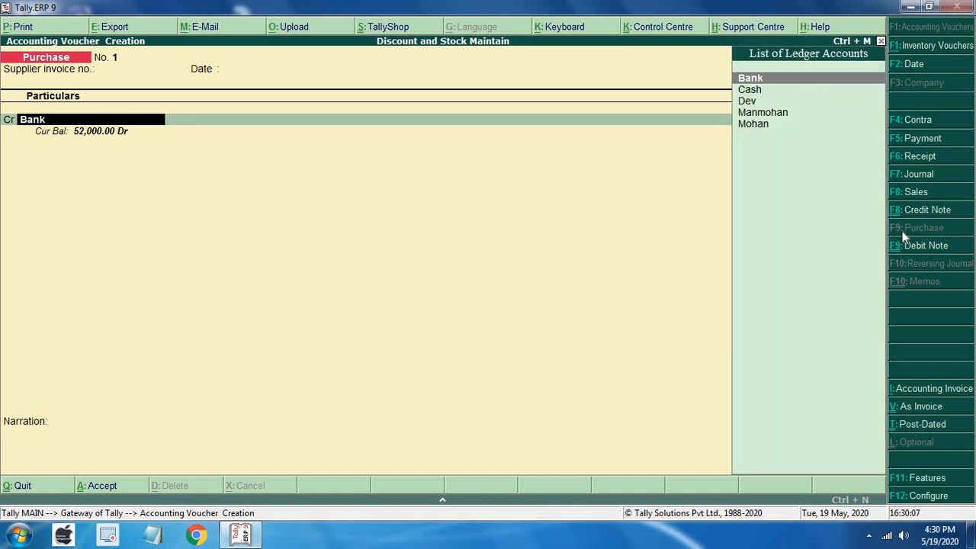
Create the supplier's ledger under Sundry Creditors for the purchase voucher's credit line, keeping the default mailing details.
key("alt+c")
type("Ram")
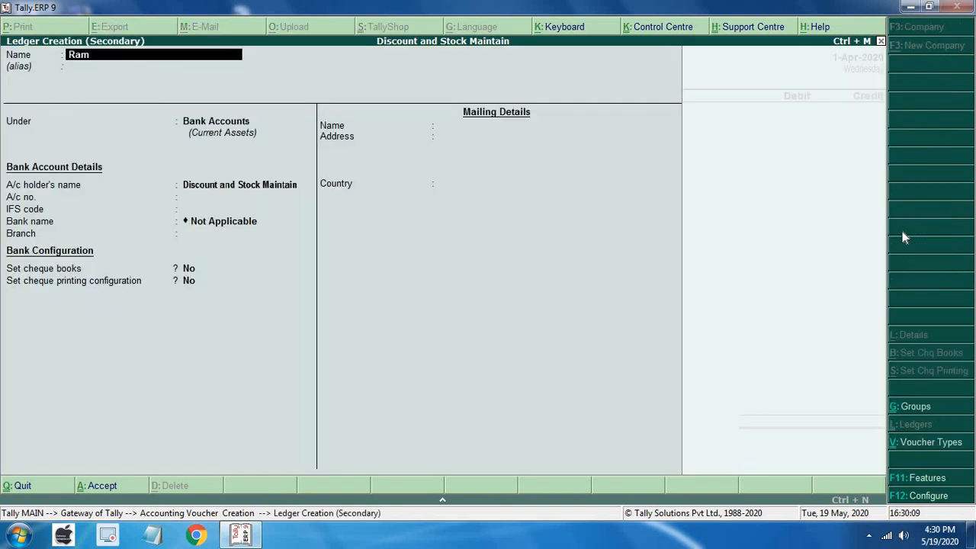
type("lal")
key("Return")
key("Return")
type("S")
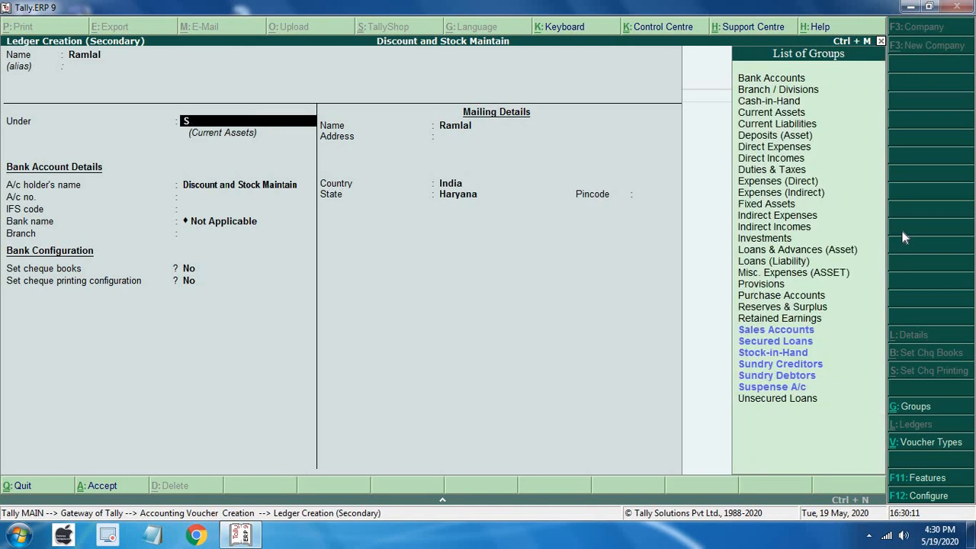
key("Up")
key("Up")
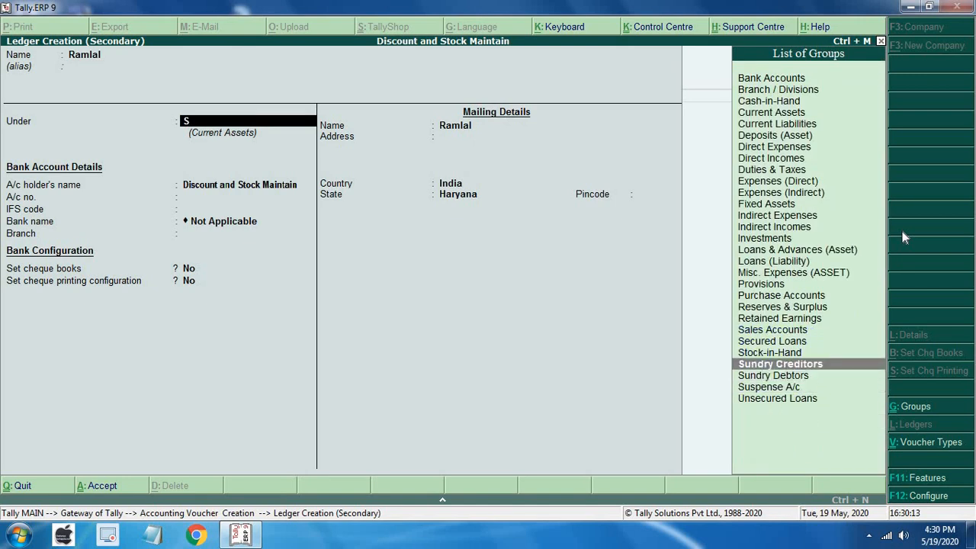
key("Return")
key("Return")
key("Return")
key("Return")
key("Return")
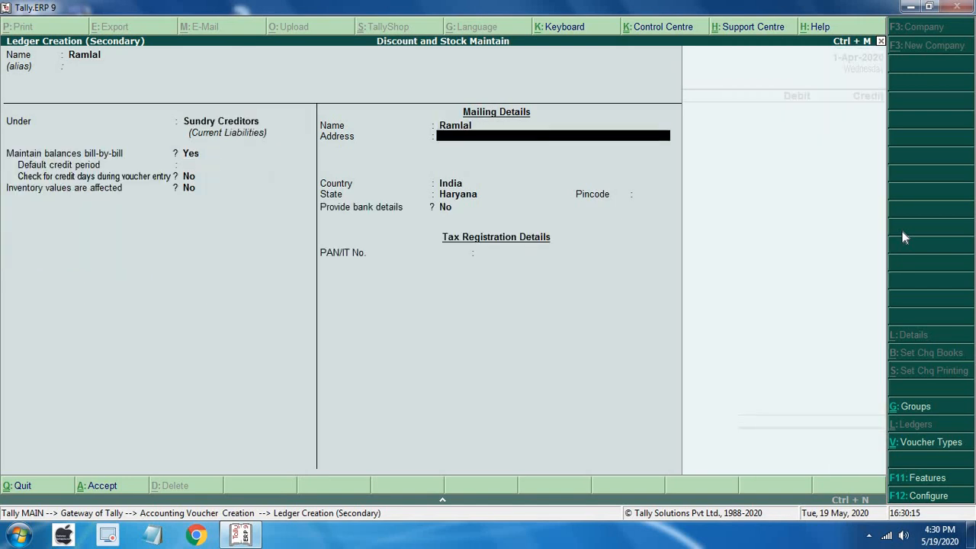
key("Return")
key("Return")
key("Return")
key("Return")
key("Return")
key("Return")
key("Return")
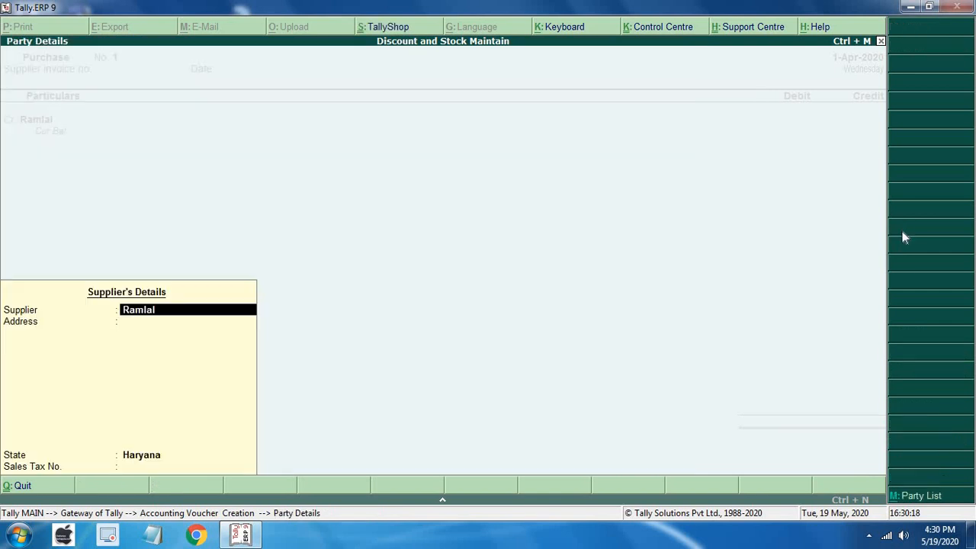
Accept the supplier's details and credit the supplier with 17000 as a New Ref bill.
key("Return")
key("Return")
key("Return")
key("Return")
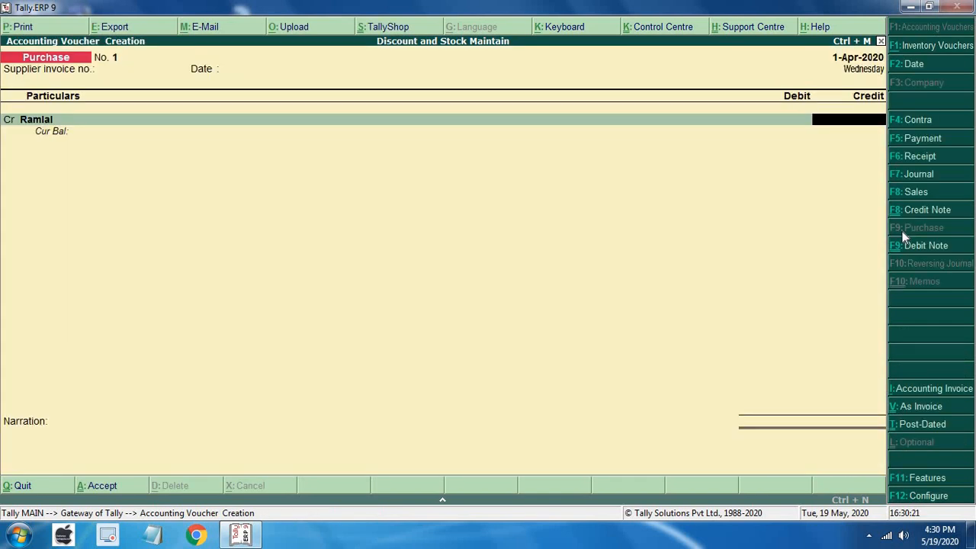
type("17000")
key("Return")
key("Return")
key("Return")
key("Return")
key("Return")
key("Return")
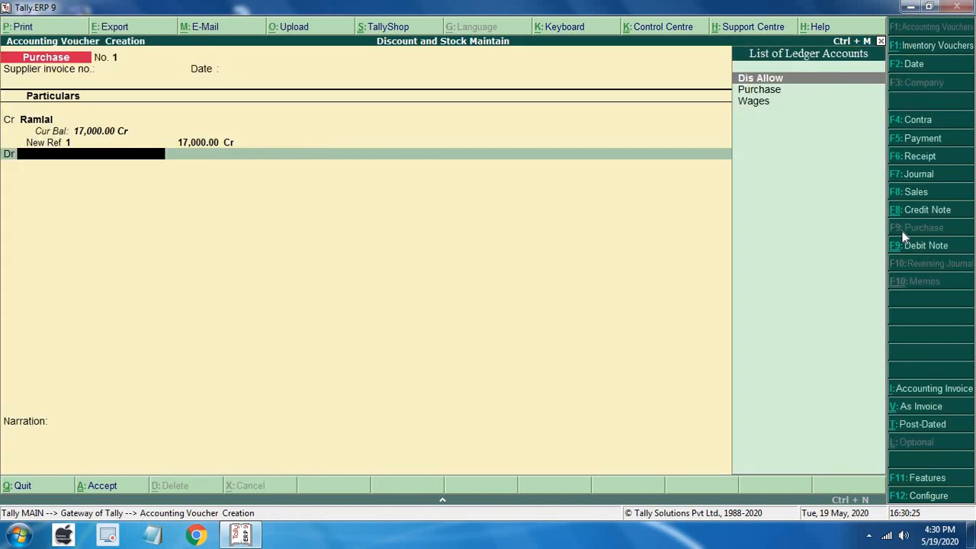
Debit Purchase with the full 17,000 and save the purchase voucher without a narration.
key("Down")
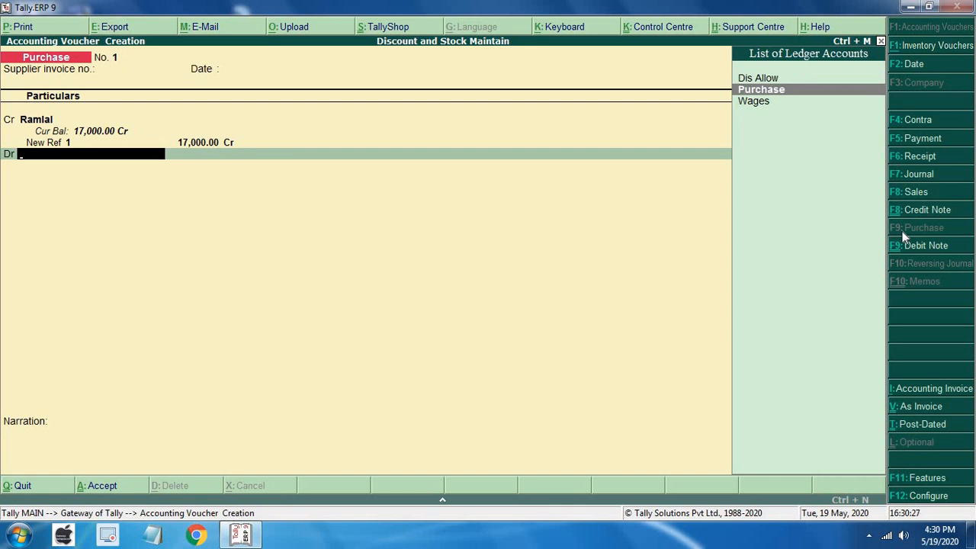
key("Return")
key("Return")
key("Return")
key("Return")
key("Return")
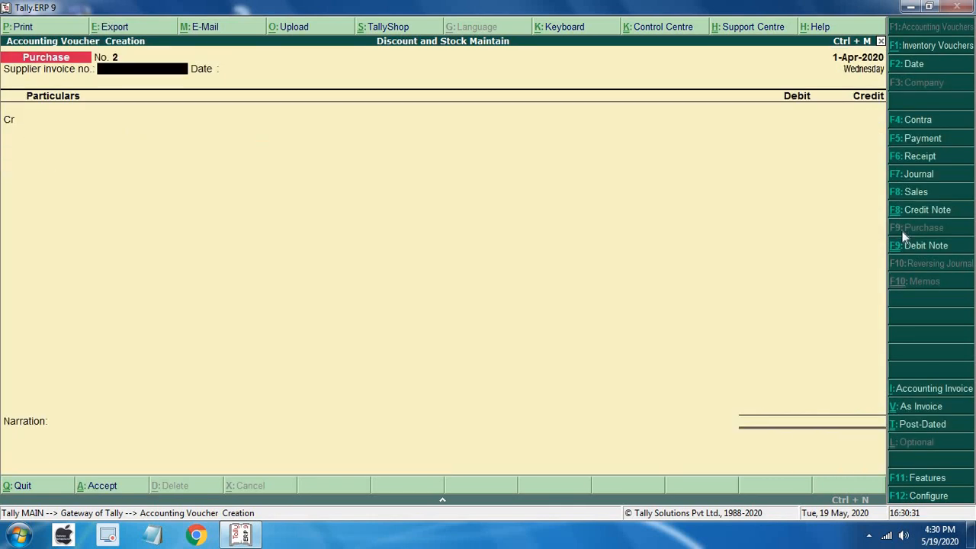
Open a sales voucher in voucher mode and leave the reference number blank.
key("F8")
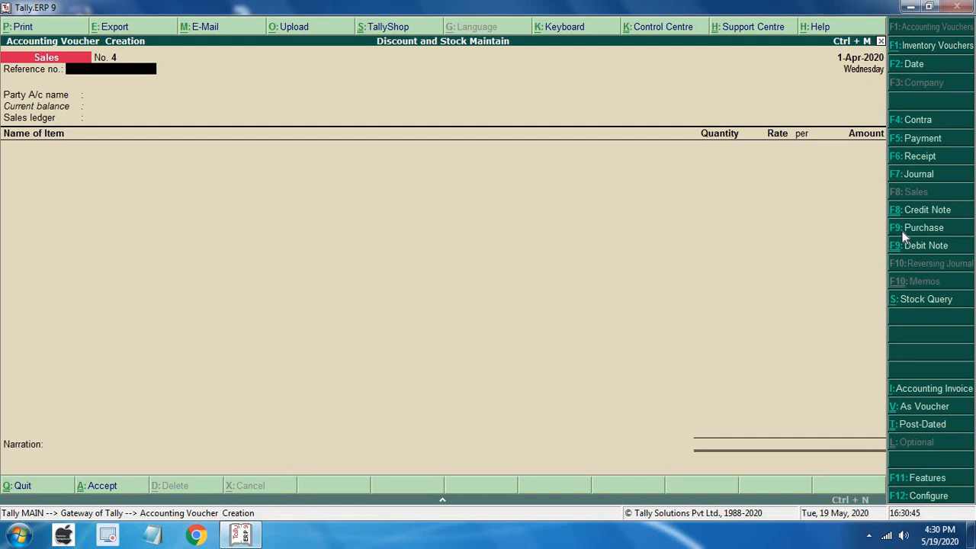
key("ctrl+v")
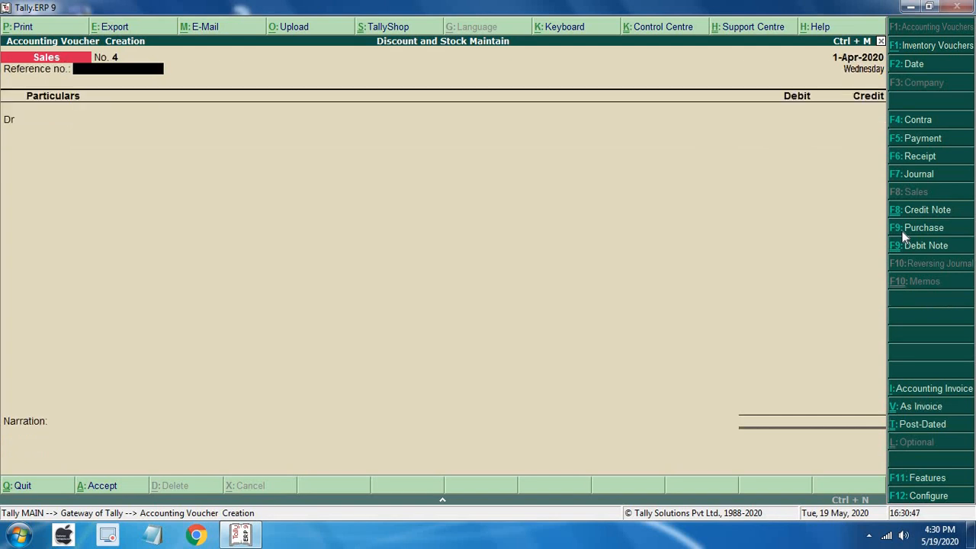
key("Return")
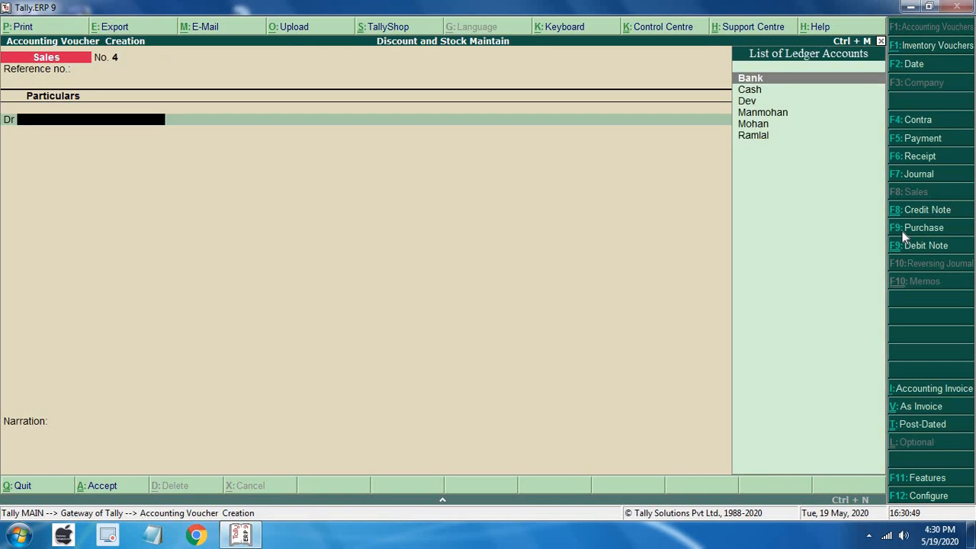
Create the buyer's ledger under Sundry Debtors for the sales voucher's debit line, keeping the default mailing details.
key("alt+c")
type("Rakesh")
key("Return")
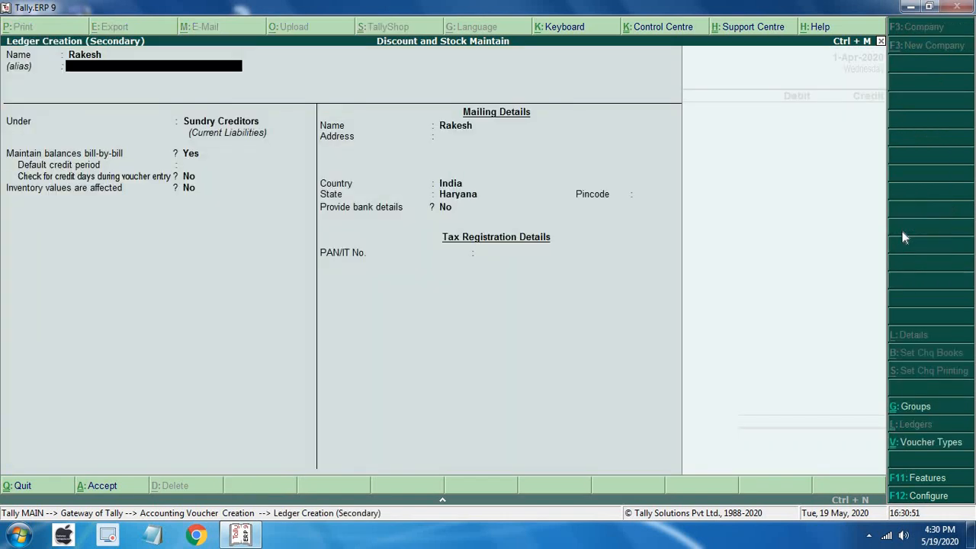
key("Return")
type("S")
key("Down")
key("Down")
key("Down")
key("Down")
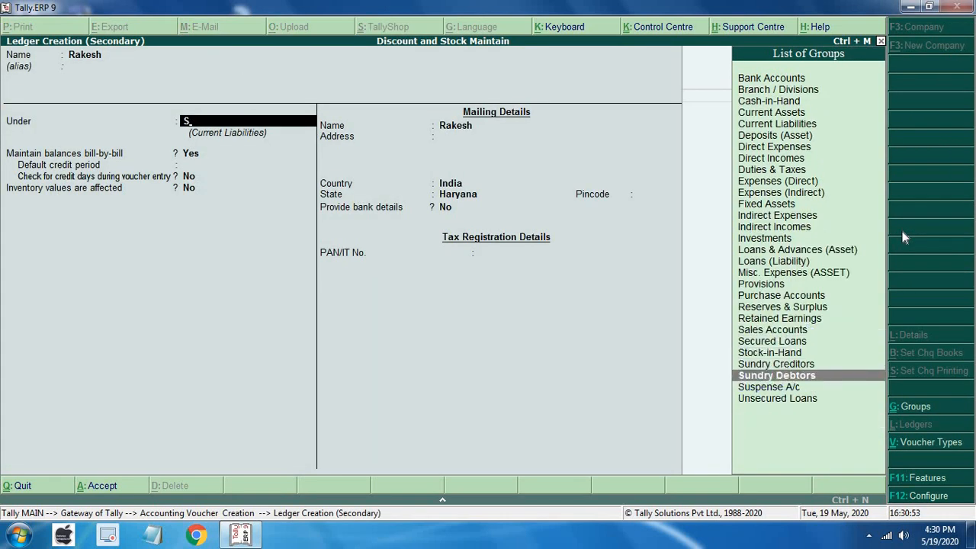
key("Return")
key("Return")
key("Return")
key("Return")
key("Return")
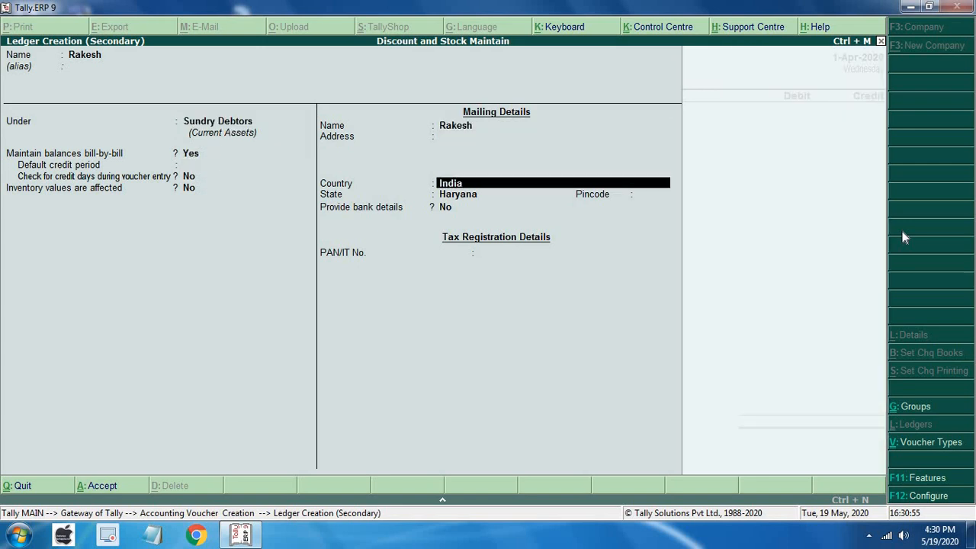
key("Return")
key("Return")
key("Return")
key("Return")
key("Return")
key("Return")
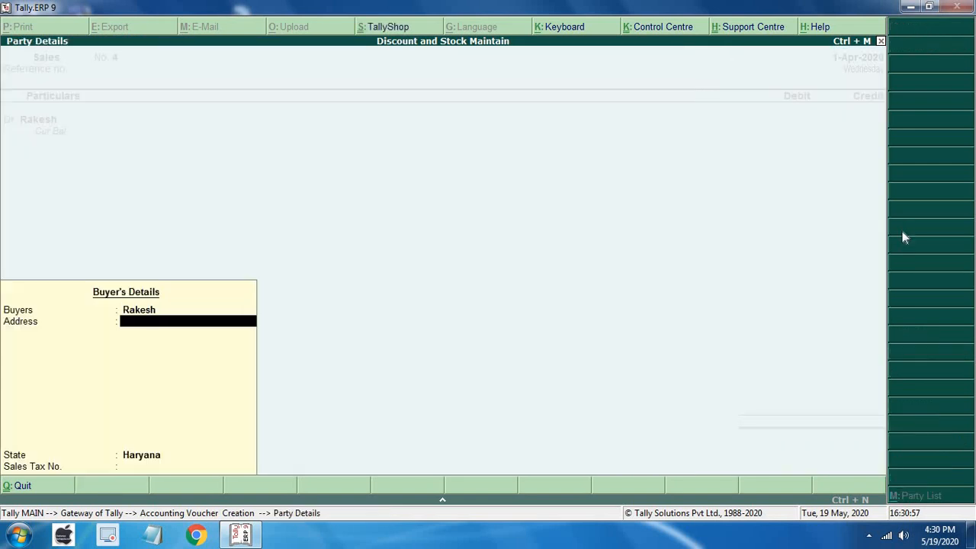
Accept the buyer's details and debit the buyer with 40000 as a New Ref bill.
key("ctrl+a")
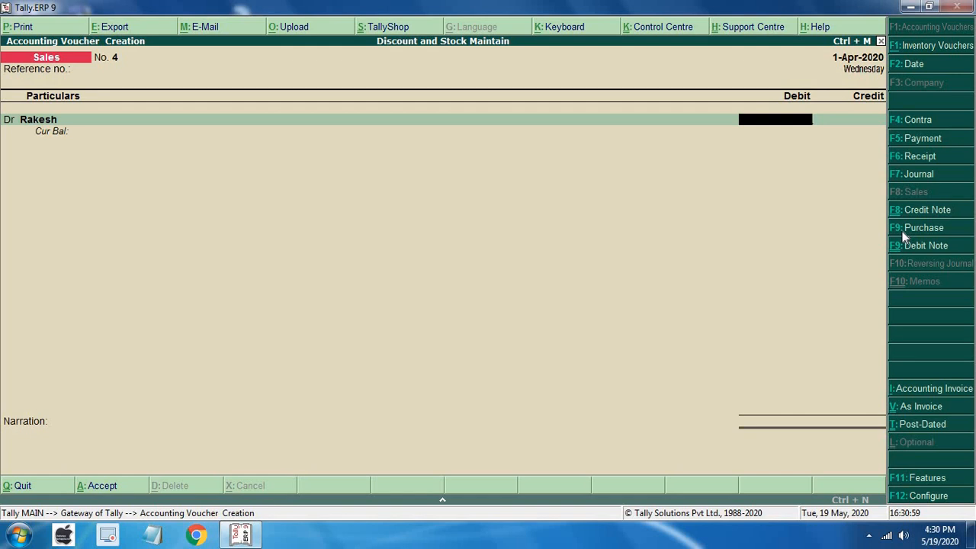
type("40000")
key("Return")
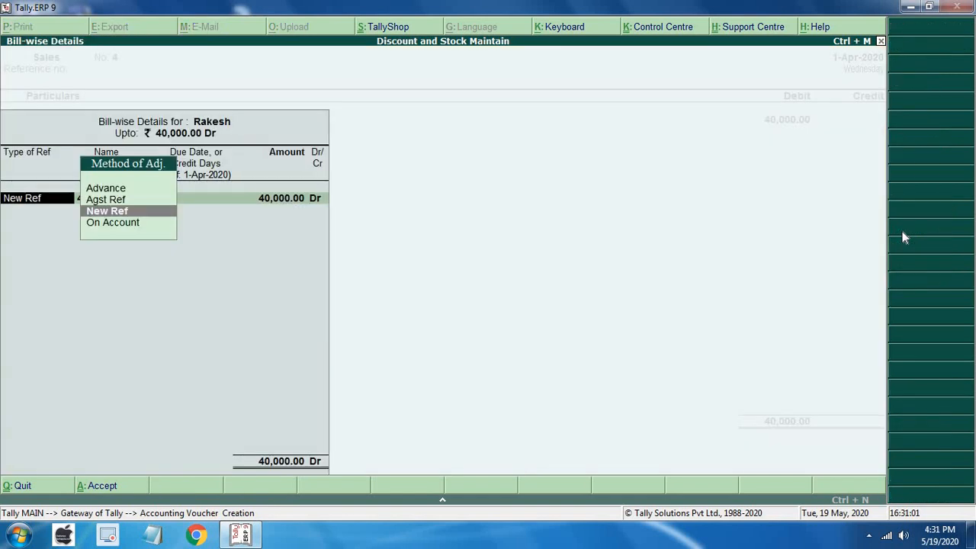
key("Return")
key("Return")
key("Return")
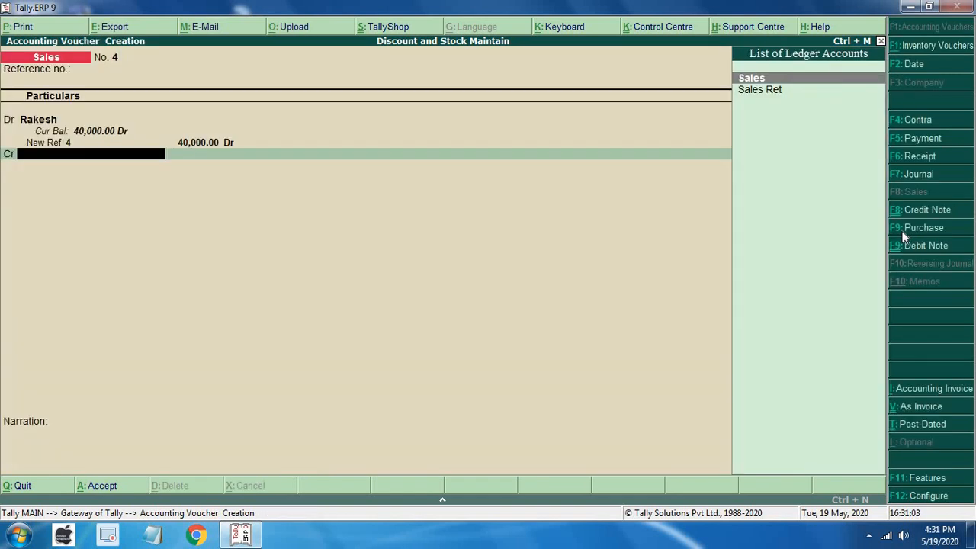
Credit Sales with the full 40,000 and save the sales voucher without a narration.
key("Return")
key("Return")
key("Return")
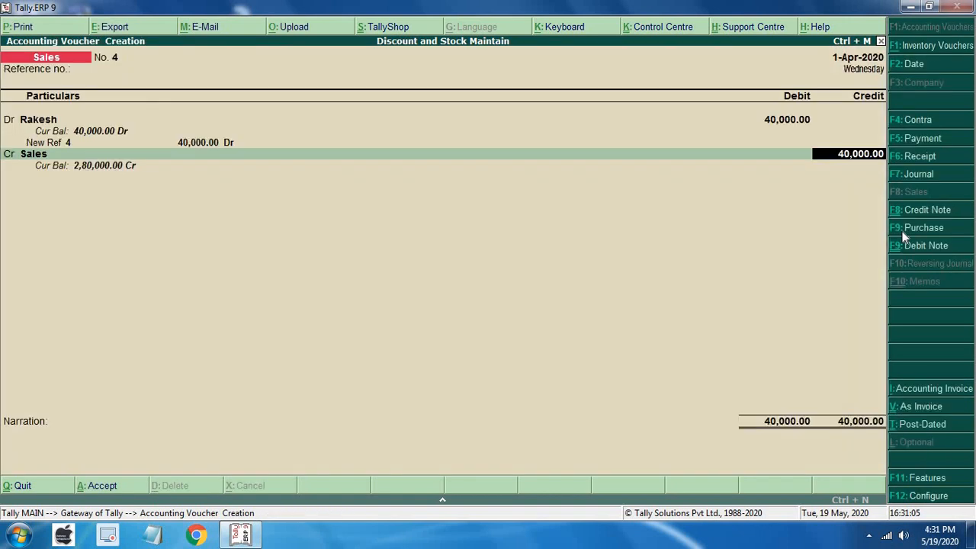
key("Return")
key("Return")
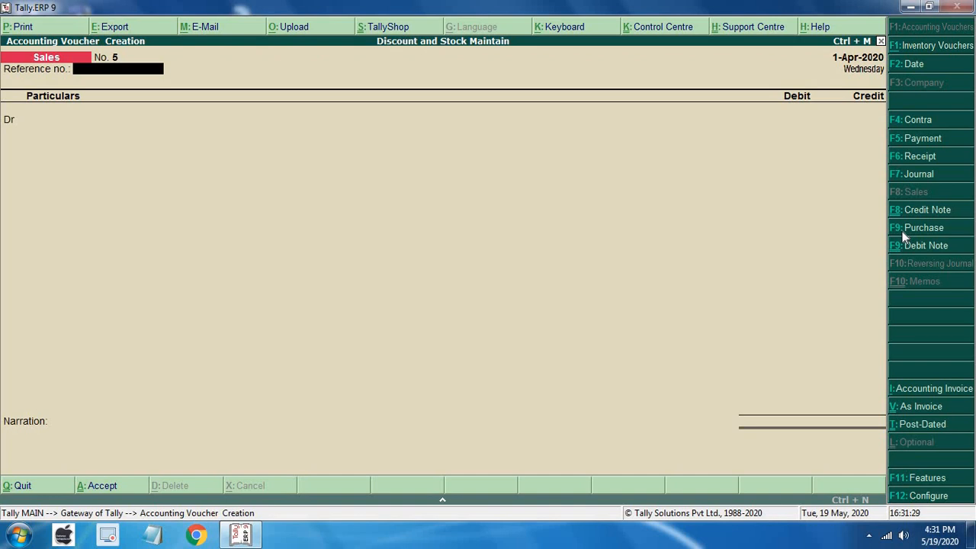
key("Escape")
key("y")
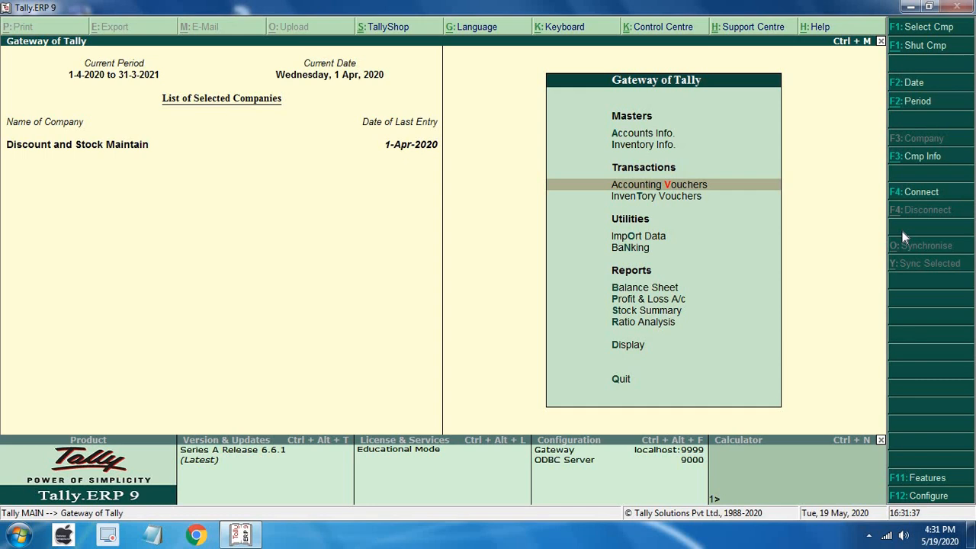
Start creating a single ledger in the accounts masters and name it Stock.
key("Up")
key("Up")
key("Up")
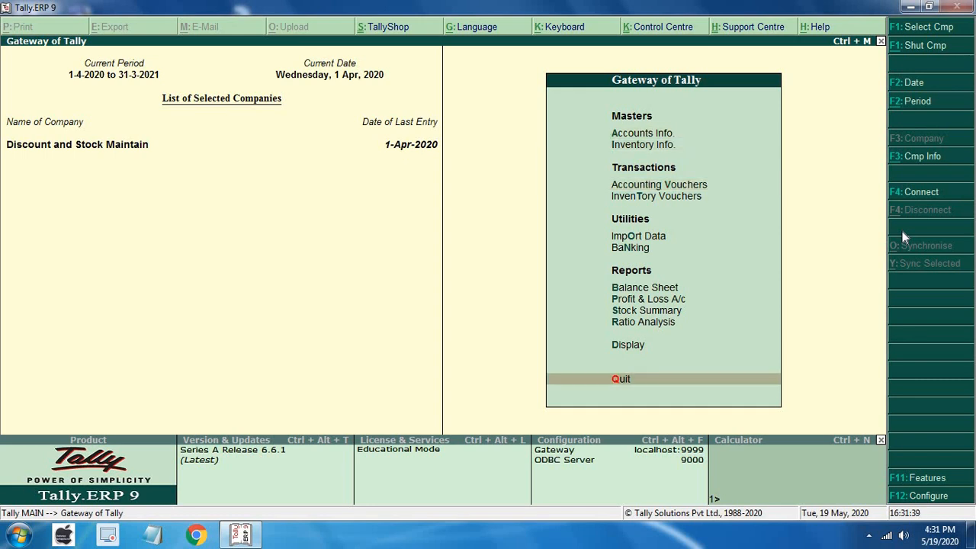
key("Down")
key("Return")
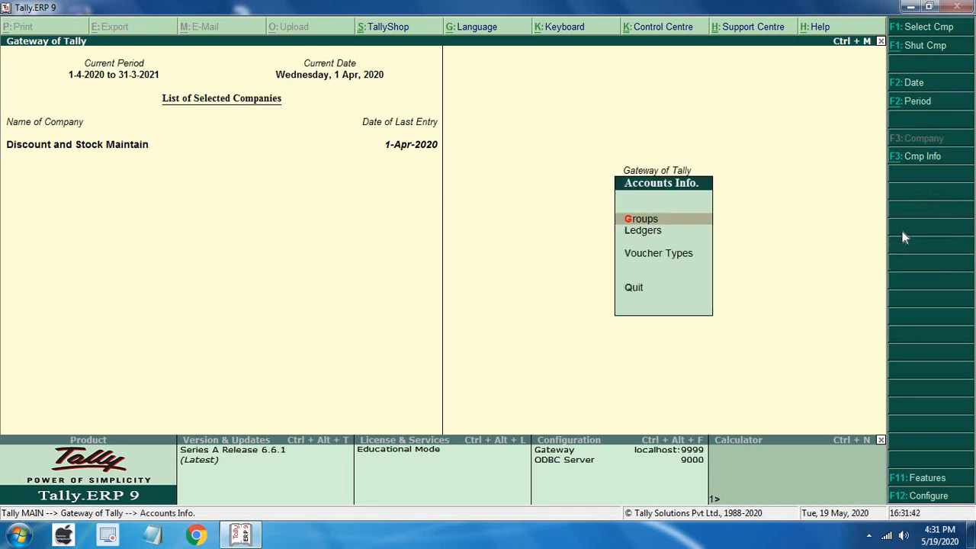
key("Down")
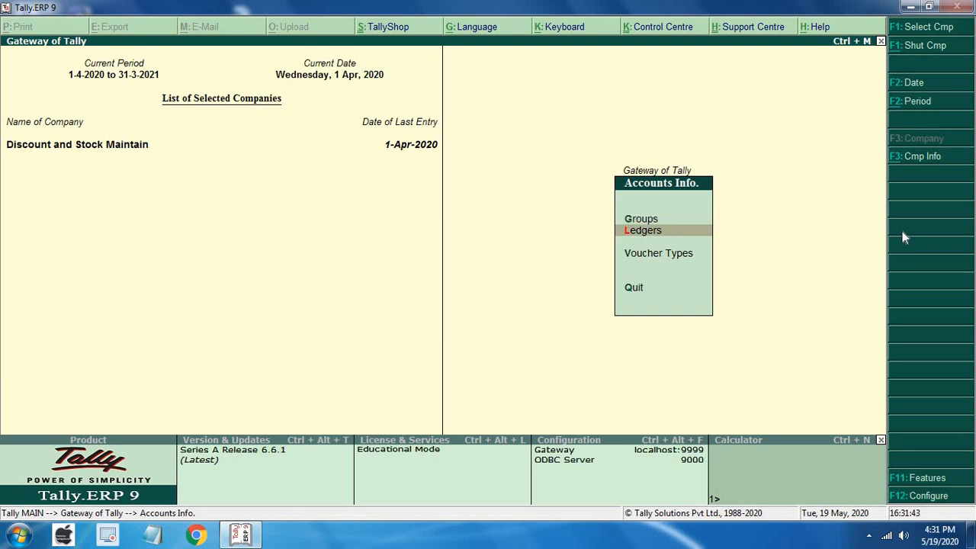
key("Return")
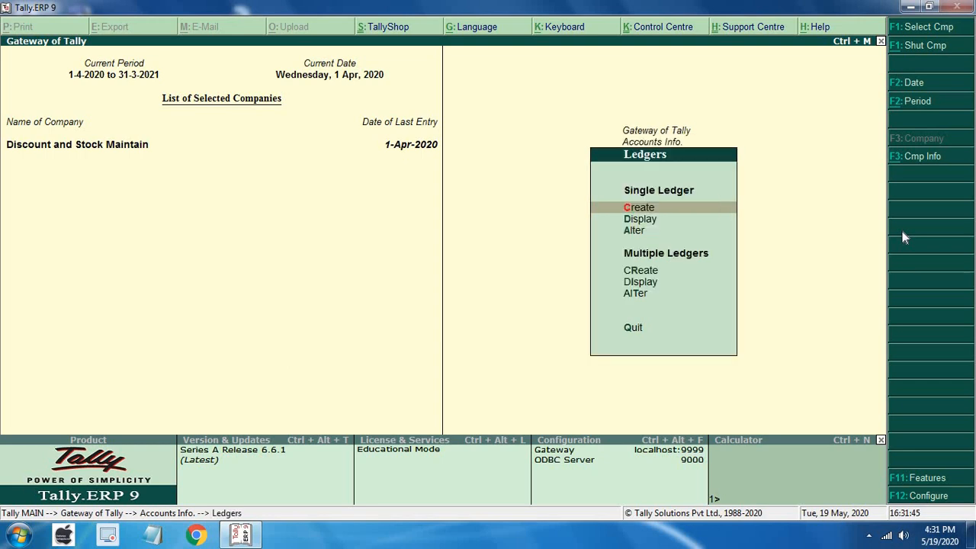
key("Return")
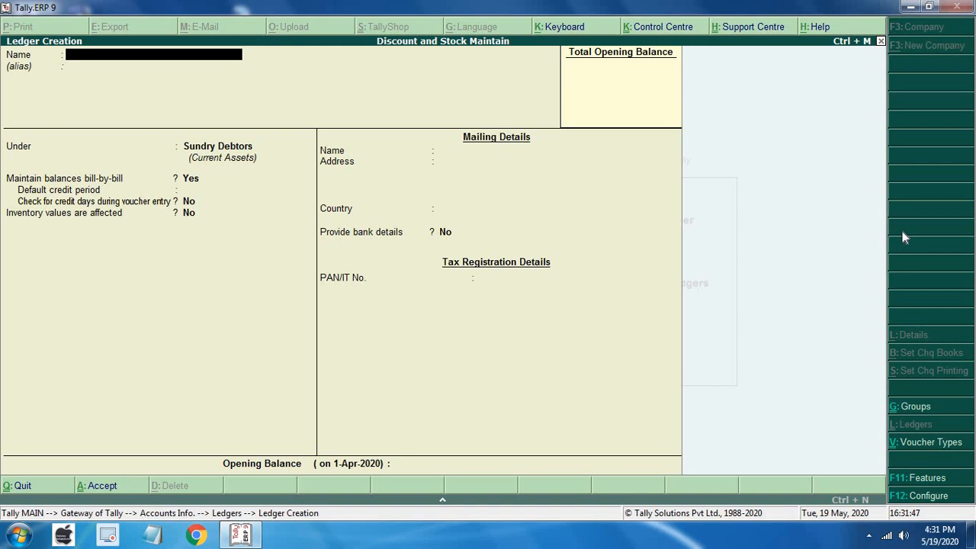
type("Stock")
key("Return")
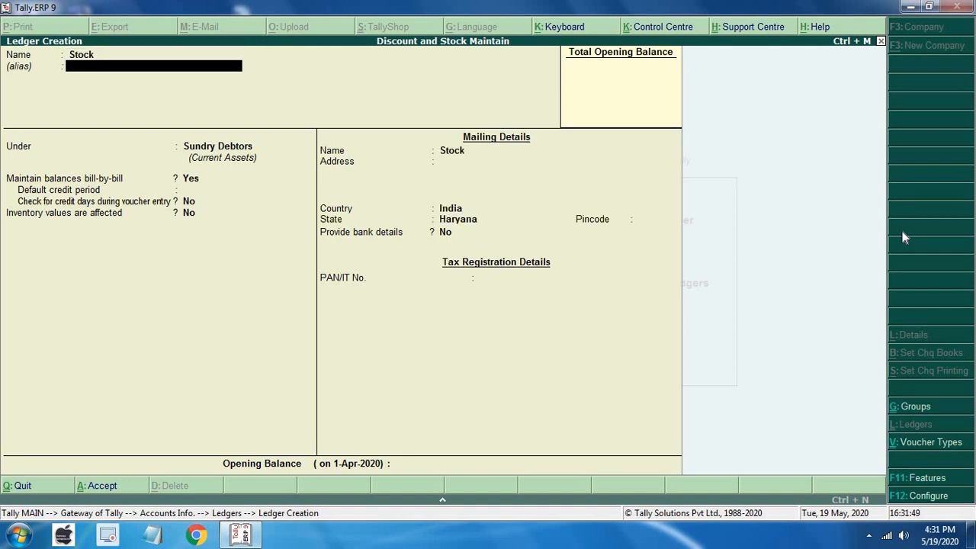
Leave the Stock ledger's alias blank and place the ledger under the Stock-in-Hand group.
key("Return")
type("S")
key("Up")
key("Up")
key("Up")
key("Up")
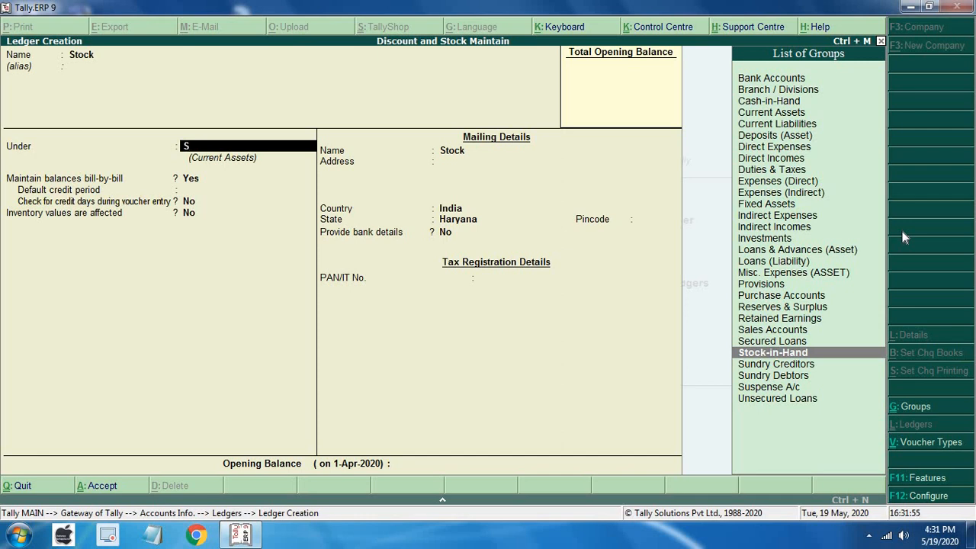
key("Return")
key("Return")
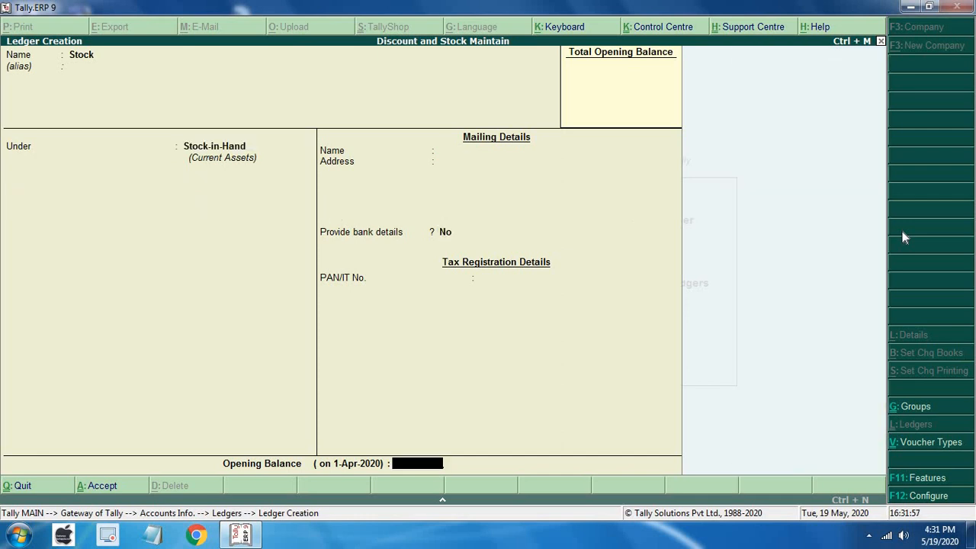
Set the Stock ledger's opening balance to 200000 Dr and save the ledger.
type("200000")
key("Return")
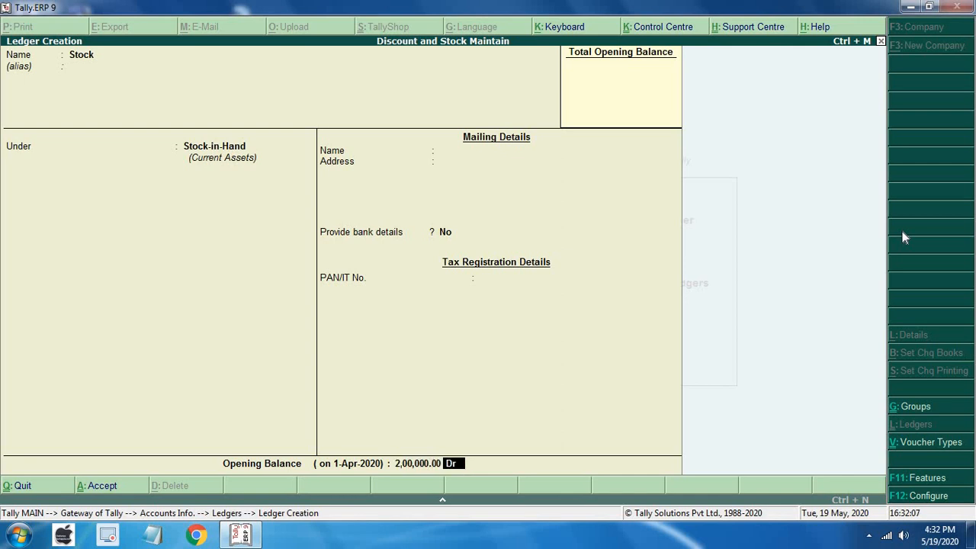
key("Return")
key("Return")
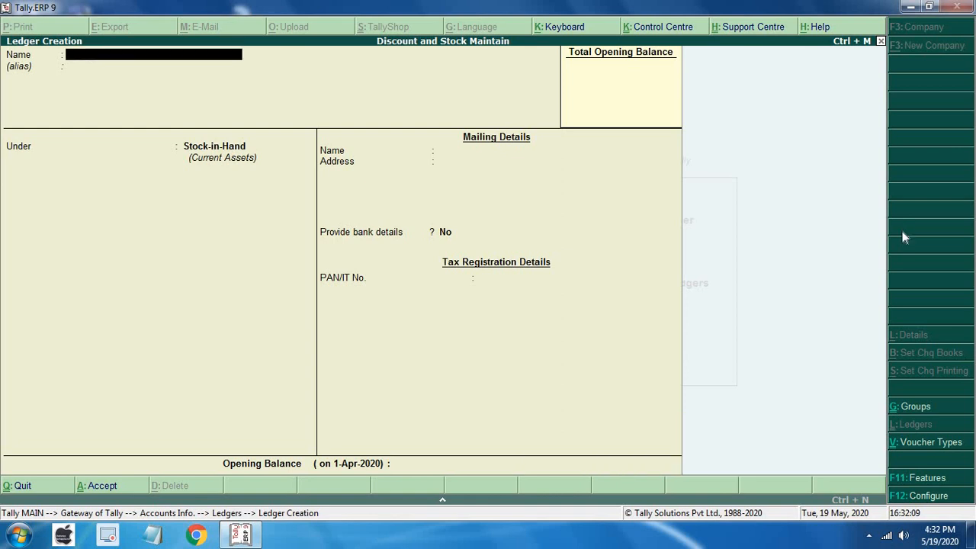
key("Escape")
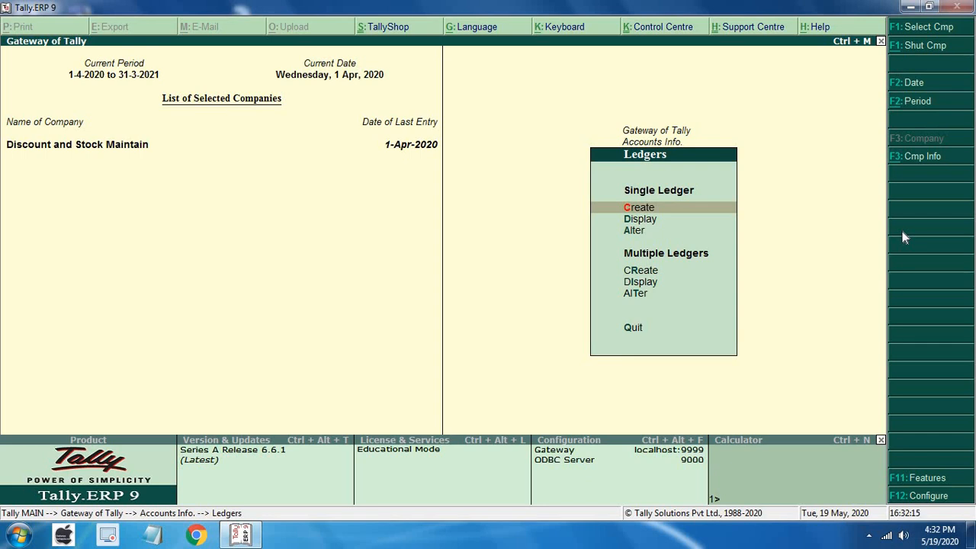
Open the Stock ledger for alteration as a single ledger.
key("Down")
key("Down")
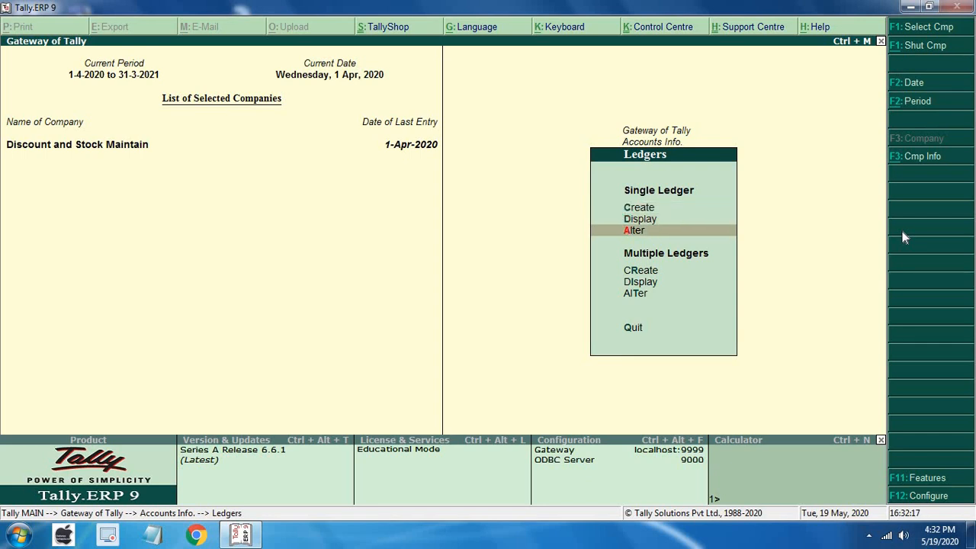
key("Return")
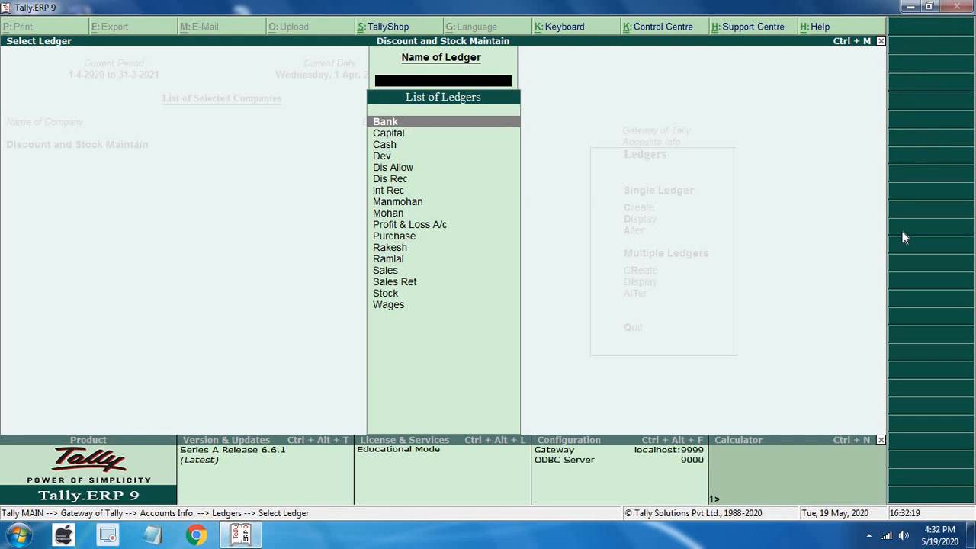
key("Down")
key("Down")
key("Down")
key("Down")
key("Down")
key("Down")
key("Down")
key("Down")
key("Down")
key("Down")
key("Down")
key("Down")
key("Down")
key("Down")
key("Down")
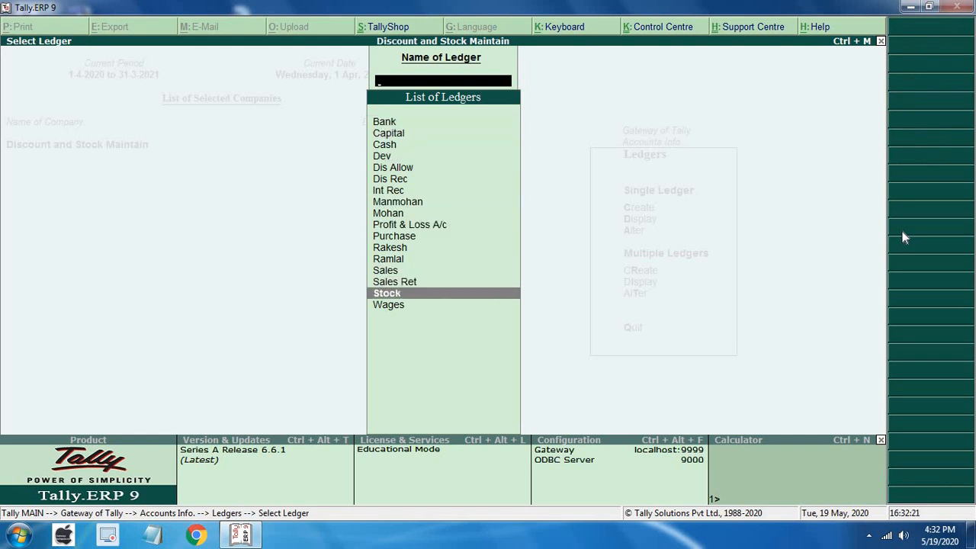
key("Return")
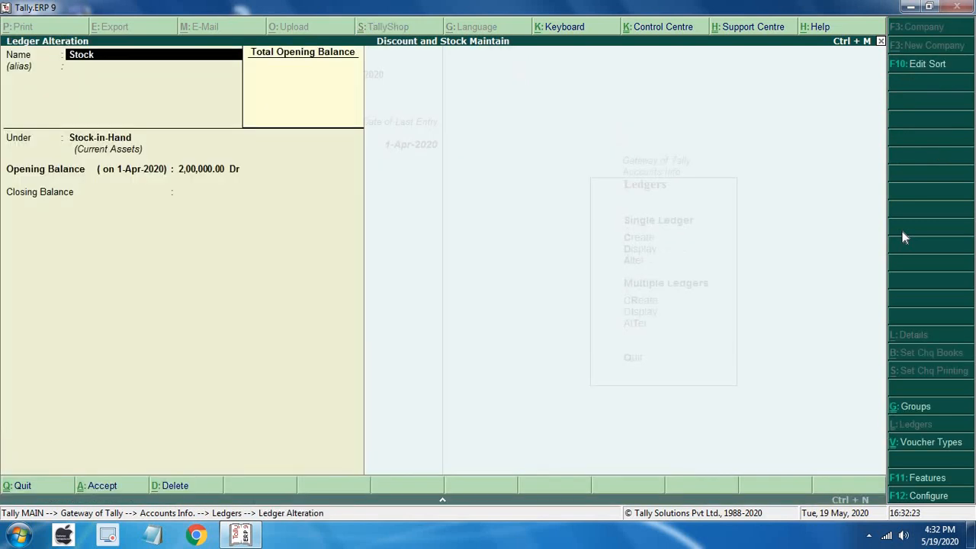
Give the Stock ledger a closing balance of 115000 Dr dated 31-Mar-2021 and save the alteration.
key("Return")
key("Return")
key("Return")
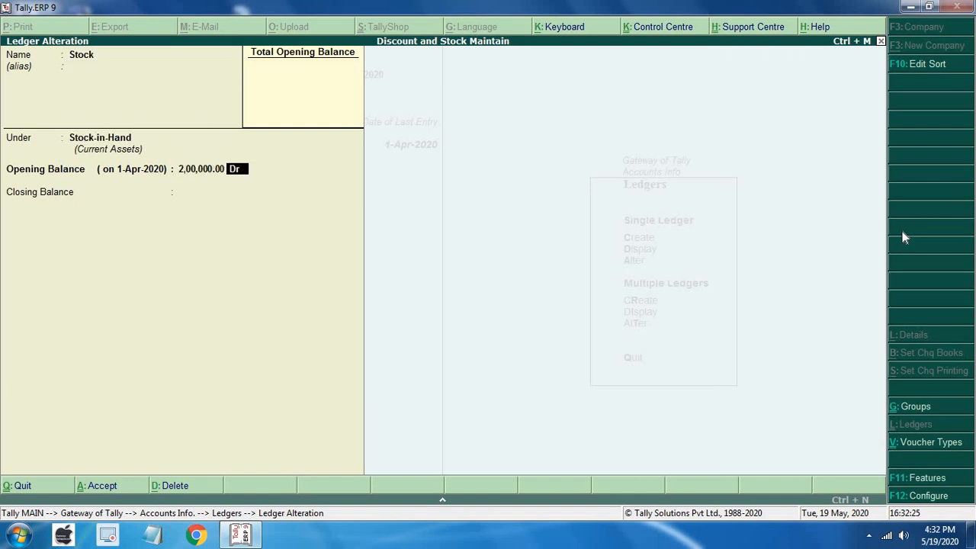
key("Return")
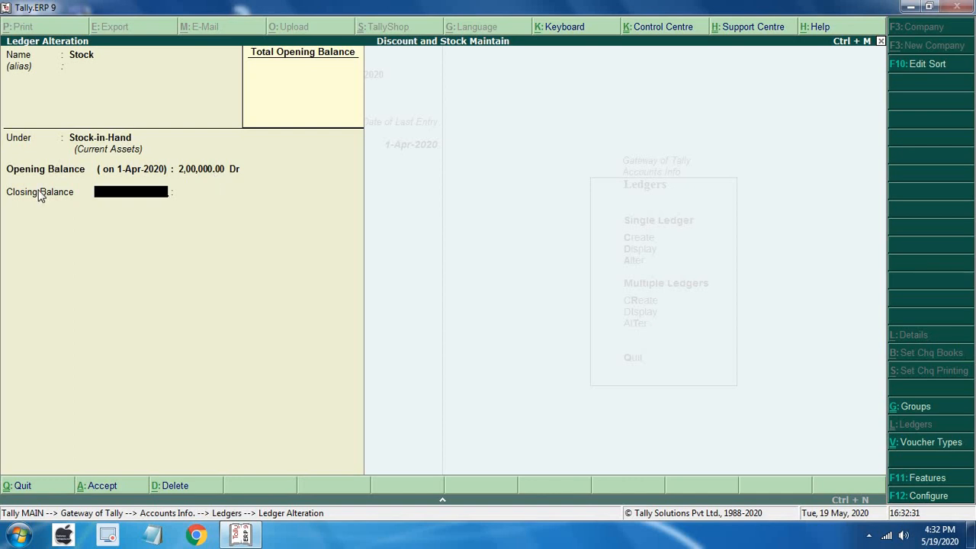
type("31-3")
key("Return")
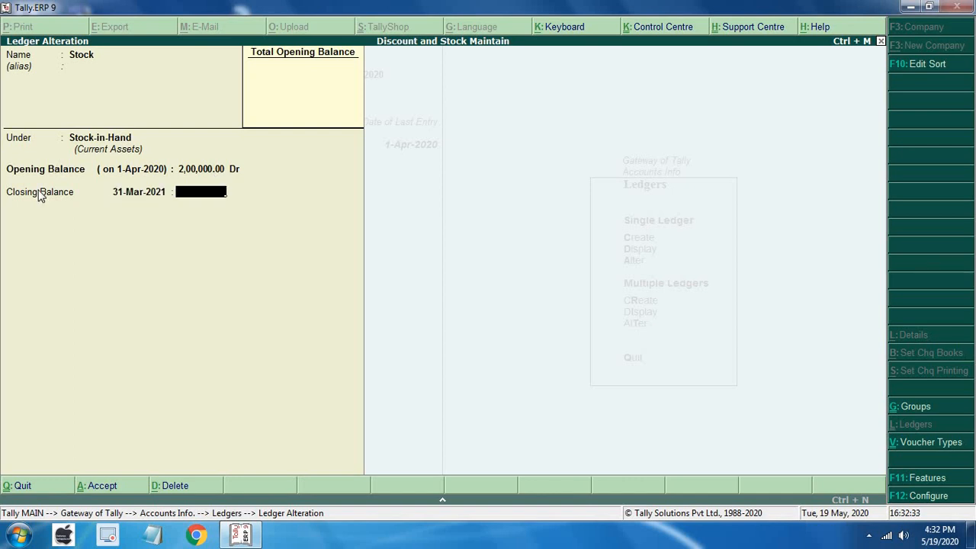
type("115000")
key("Return")
key("Return")
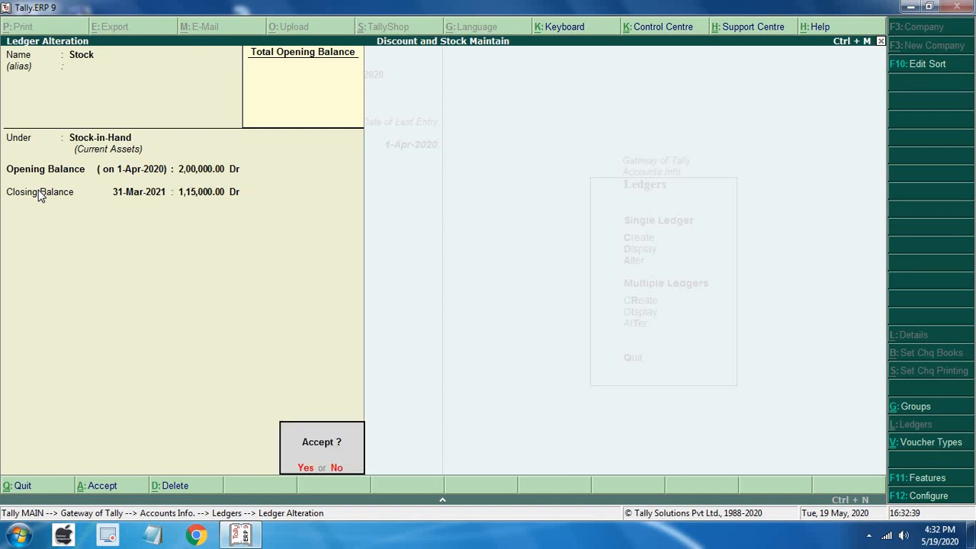
key("Return")
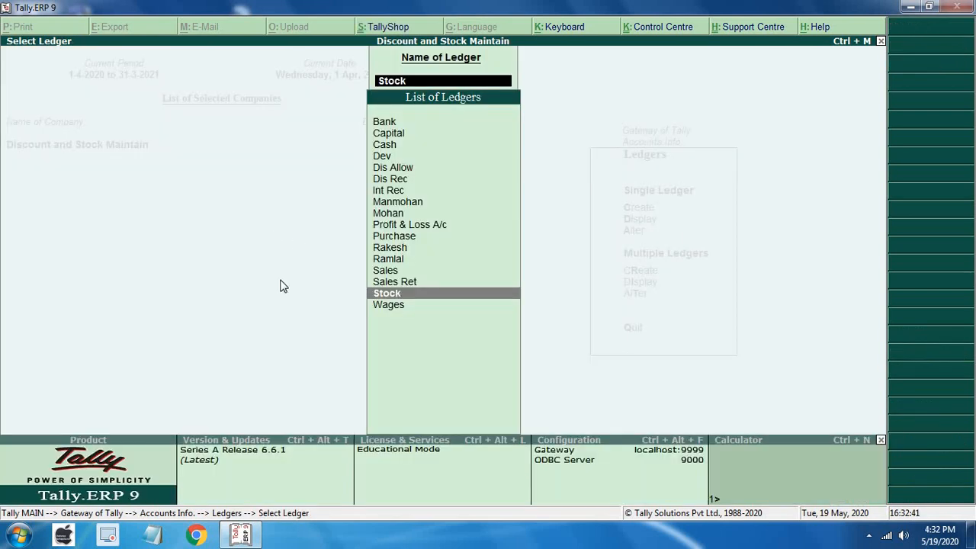
key("Escape")
key("Escape")
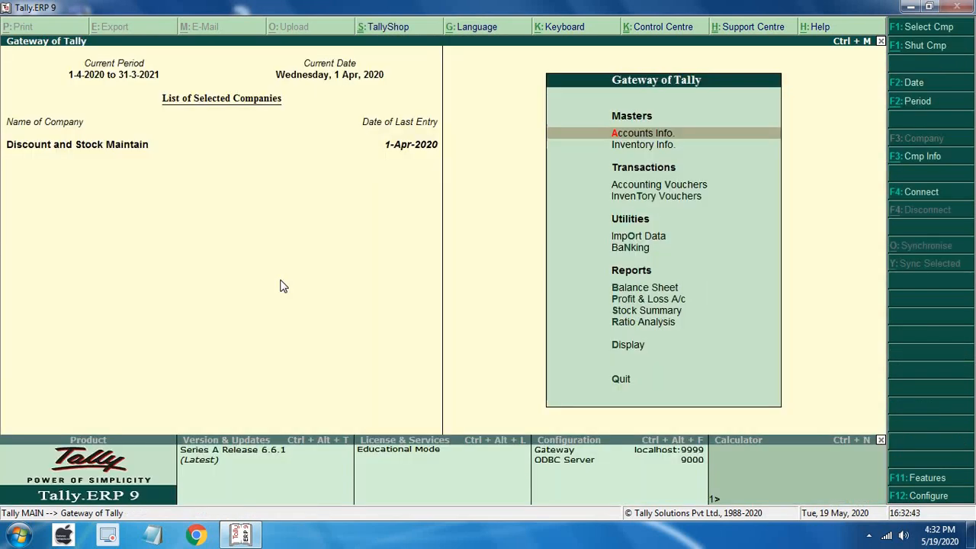
Open the company's accounting features from accounting voucher entry and set Integrate accounts and inventory to No.
key("Down")
key("Down")
key("Down")
key("Down")
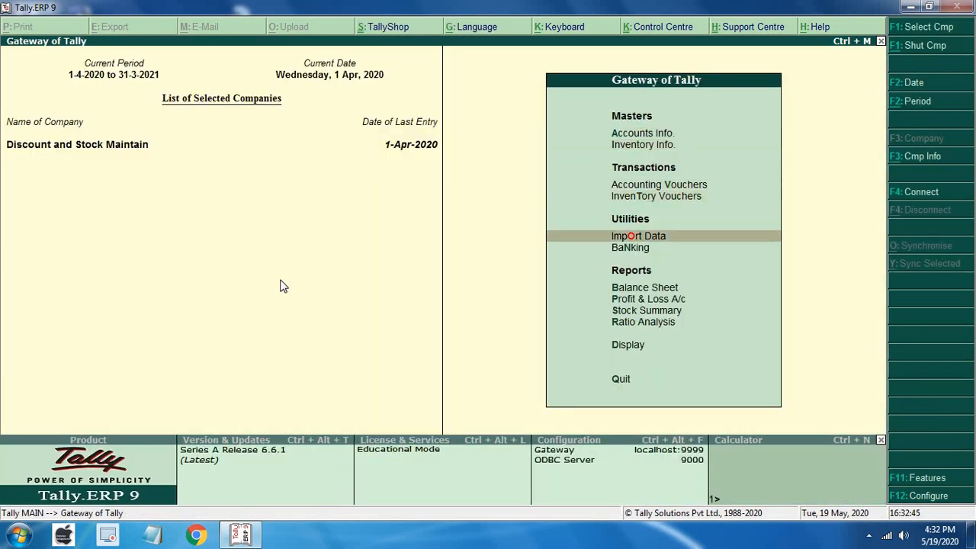
key("Up")
key("Up")
key("Return")
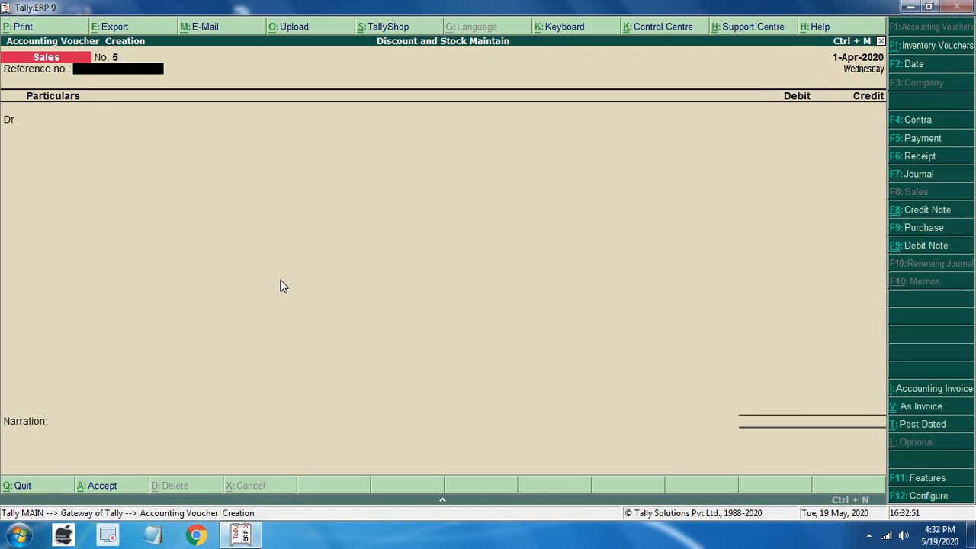
key("F11")
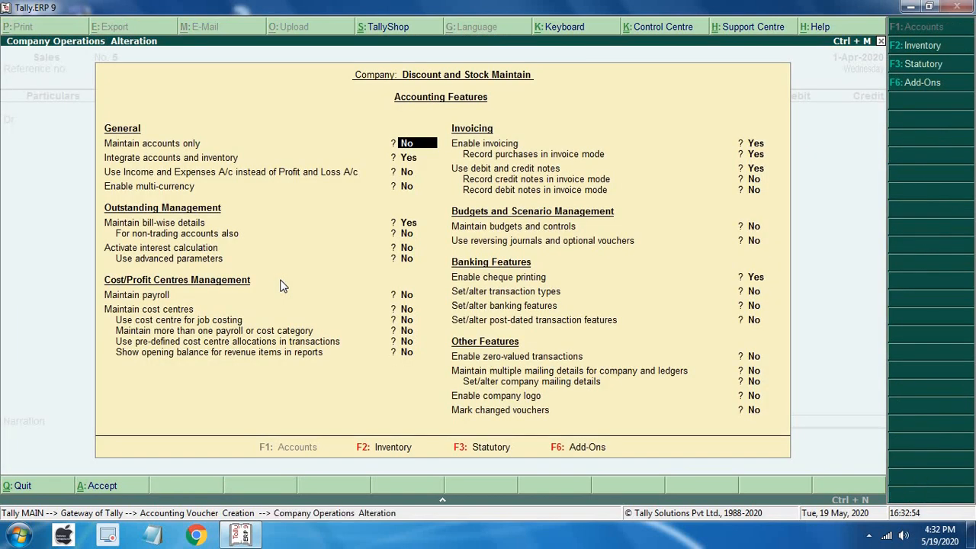
key("Return")
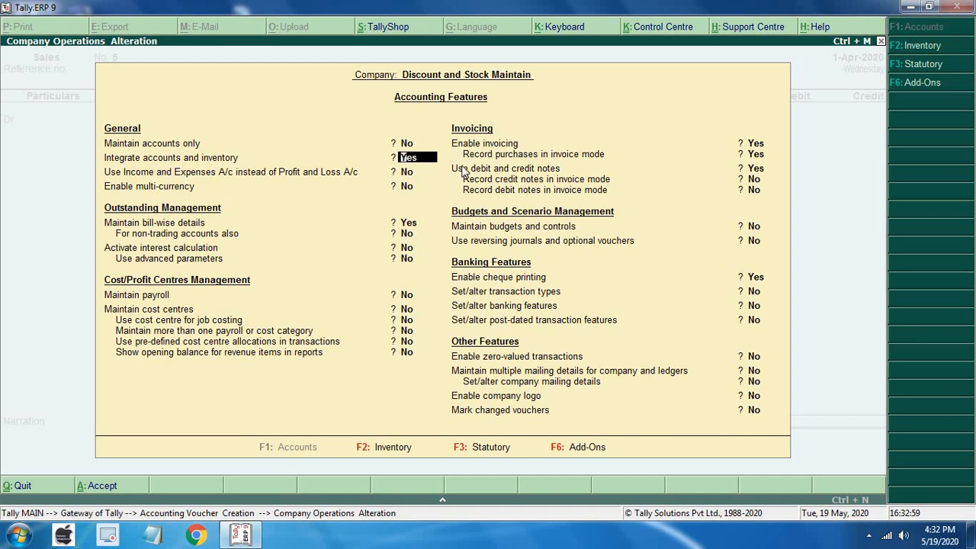
type("no")
key("Return")
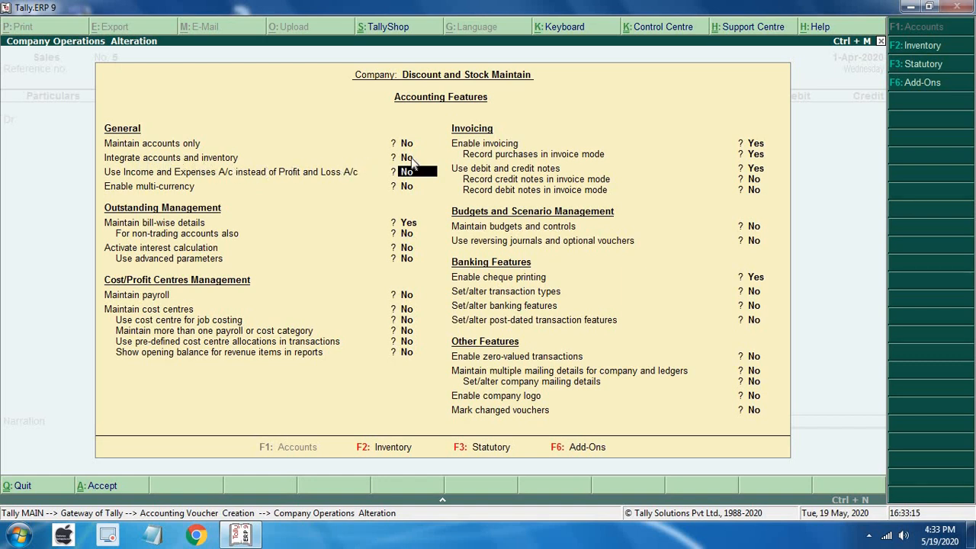
Accept the company's accounting features with the remaining options unchanged and leave accounting voucher entry.
key("Return")
key("Return")
key("Return")
key("Return")
key("Return")
key("Return")
key("Return")
key("Return")
key("Return")
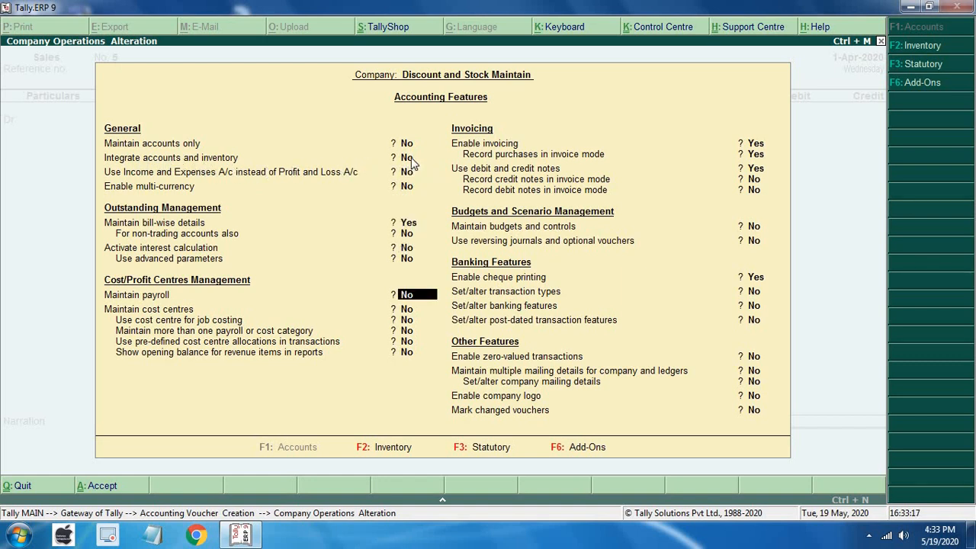
key("Return")
key("Return")
key("Return")
key("Return")
key("Return")
key("Return")
key("Return")
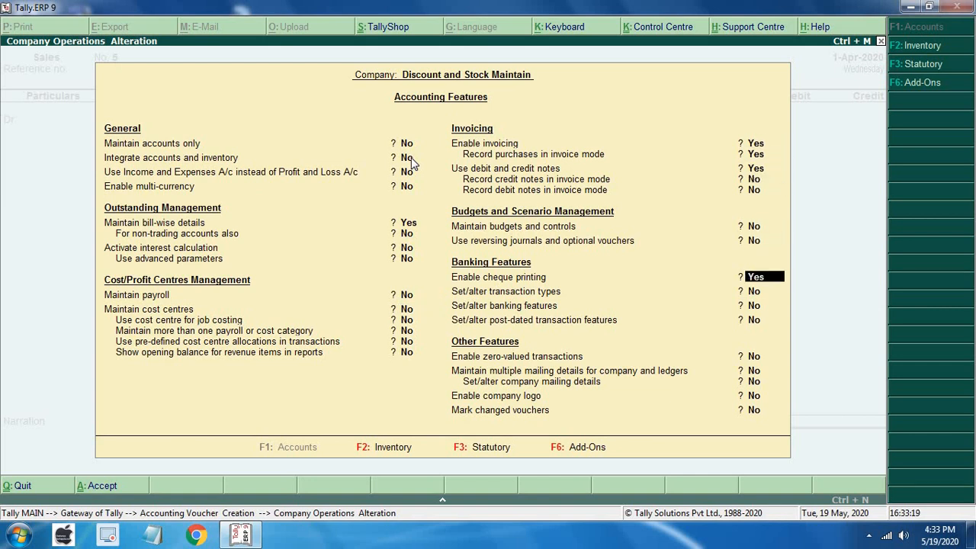
key("Return")
key("Return")
key("Return")
key("Return")
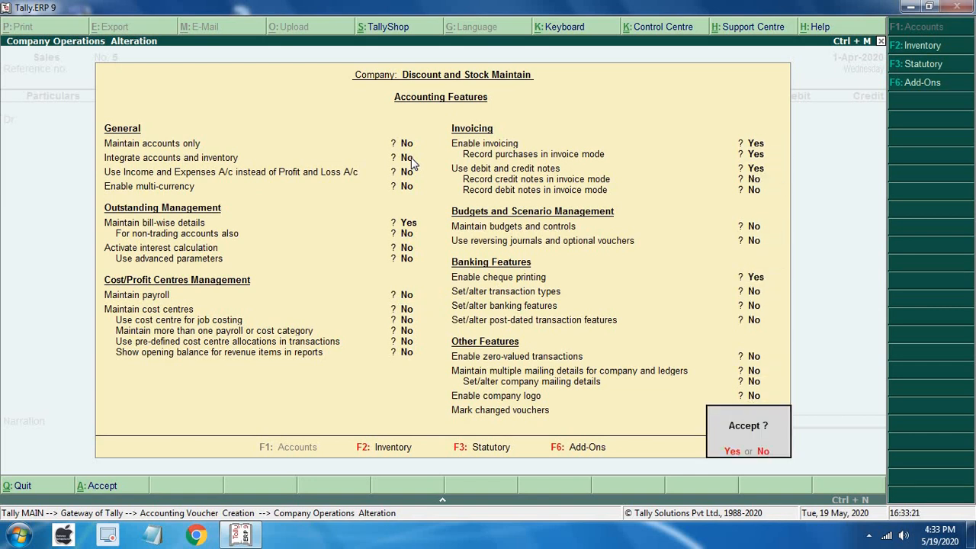
key("Return")
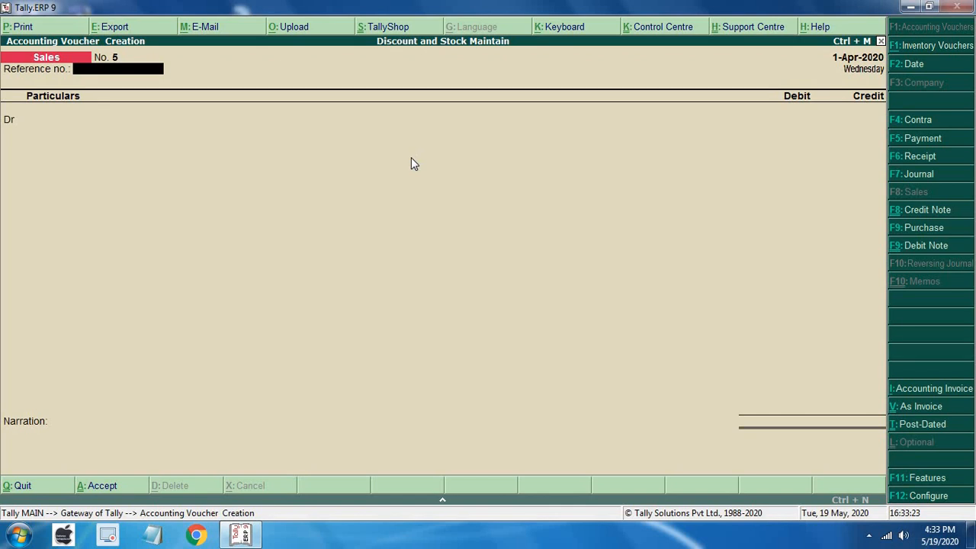
key("Escape")
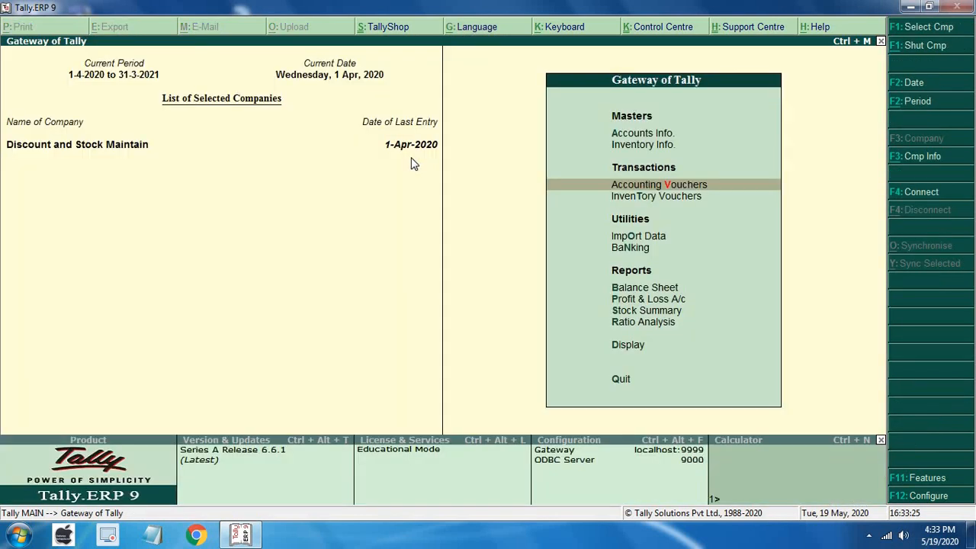
Display the company's Trial Balance to review the group closing balances, and return to the Gateway of Tally.
key("Down")
key("Down")
key("Down")
key("Down")
key("Down")
key("Down")
key("Down")
key("Down")
key("Down")
key("Up")
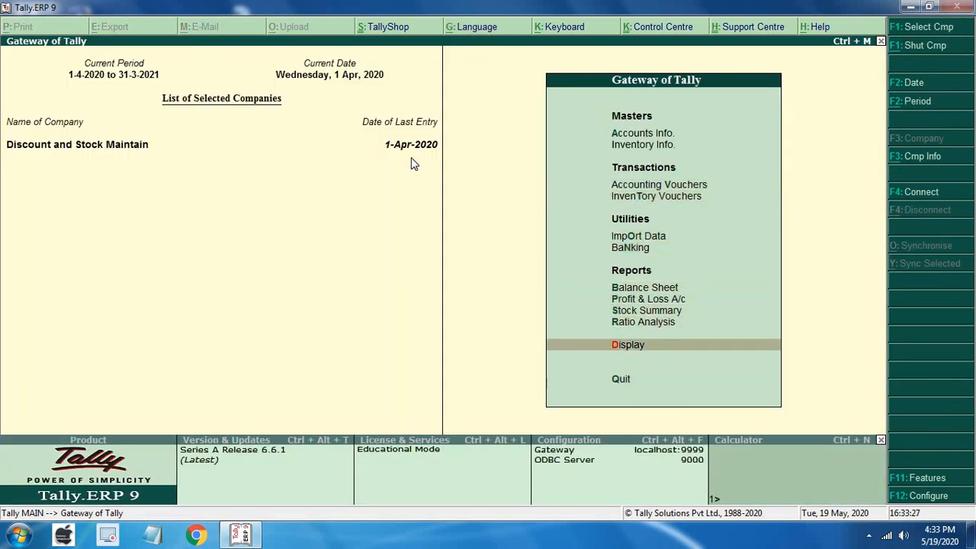
key("Return")
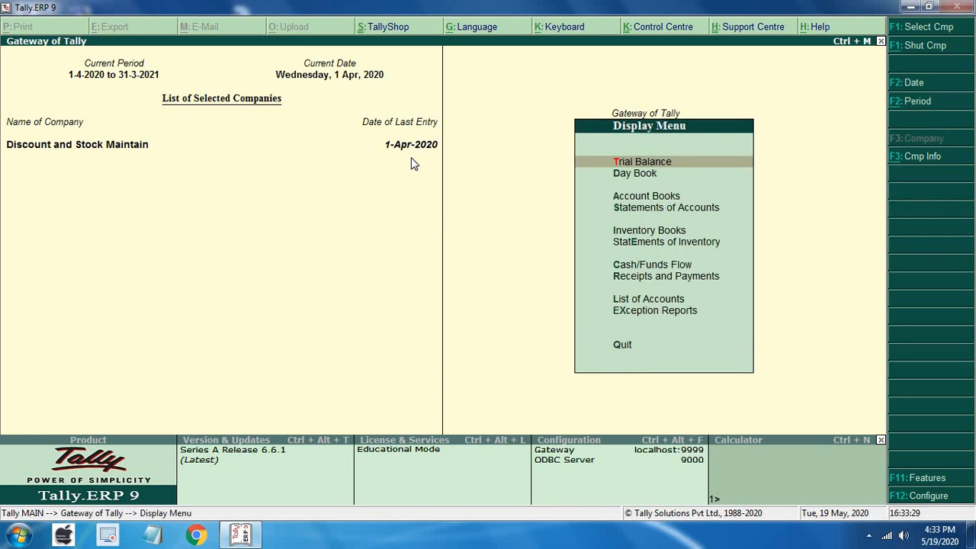
key("Return")
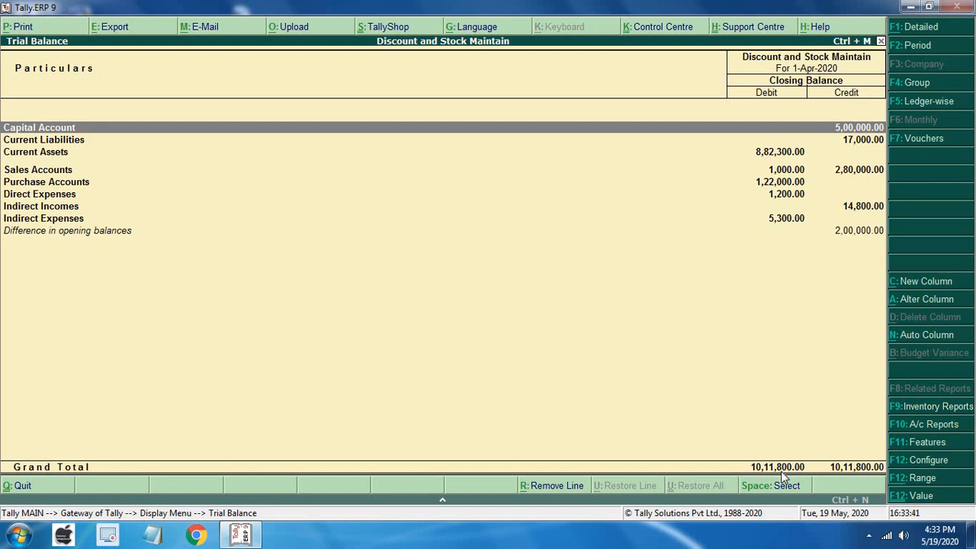
key("Escape")
key("Escape")
Open the Profit & Loss A/c and examine the opening stock, closing stock and profit for 1-Apr-2020.
key("Up")
key("Up")
key("Up")
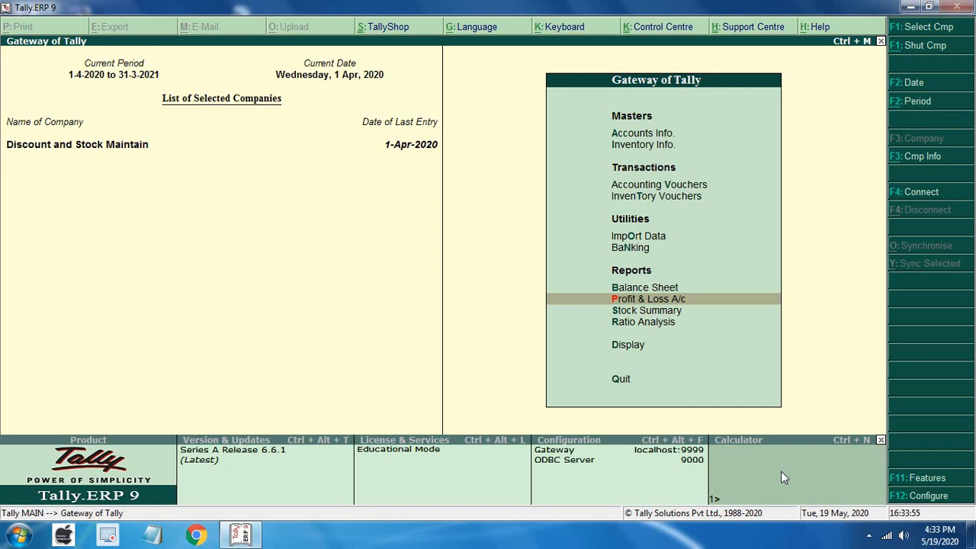
key("Down")
key("Up")
key("Return")
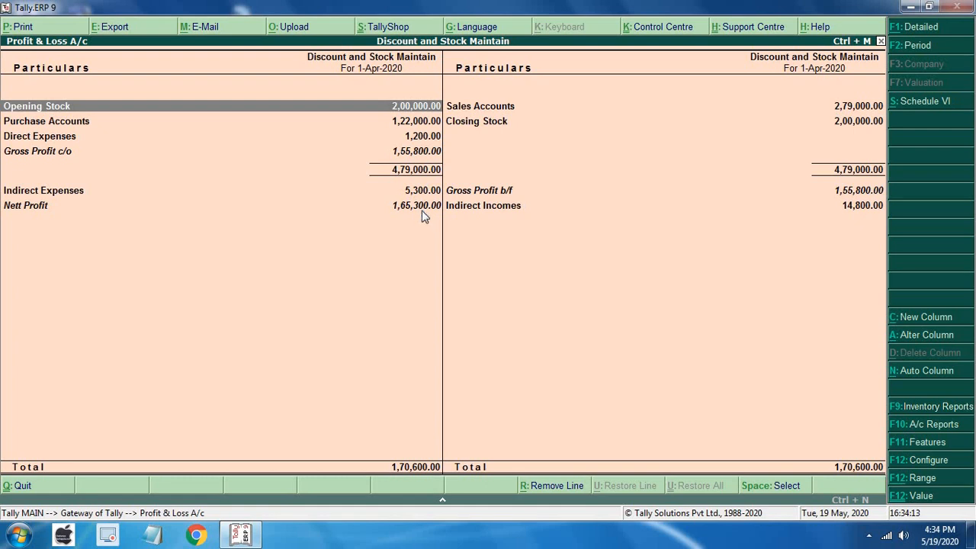
key("Escape")
key("Return")
key("Escape")
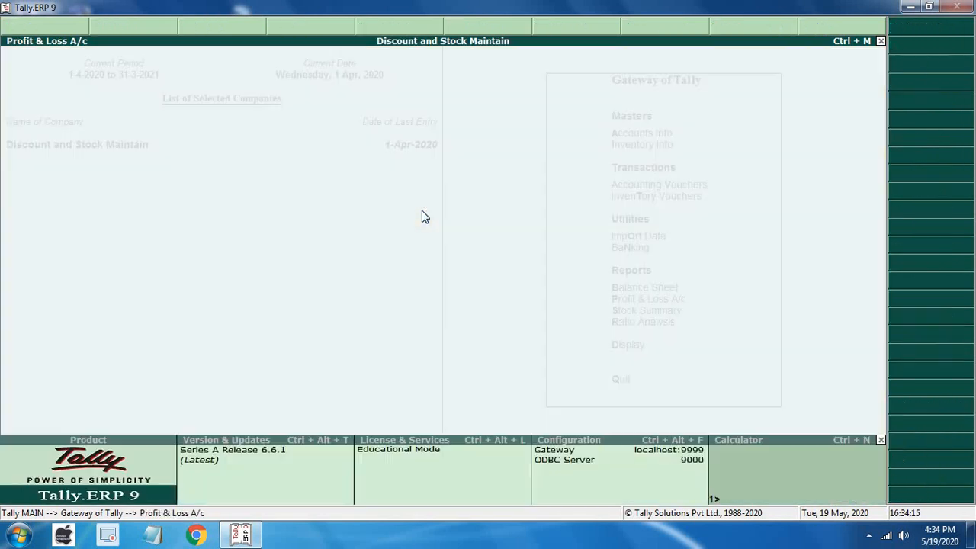
key("Return")
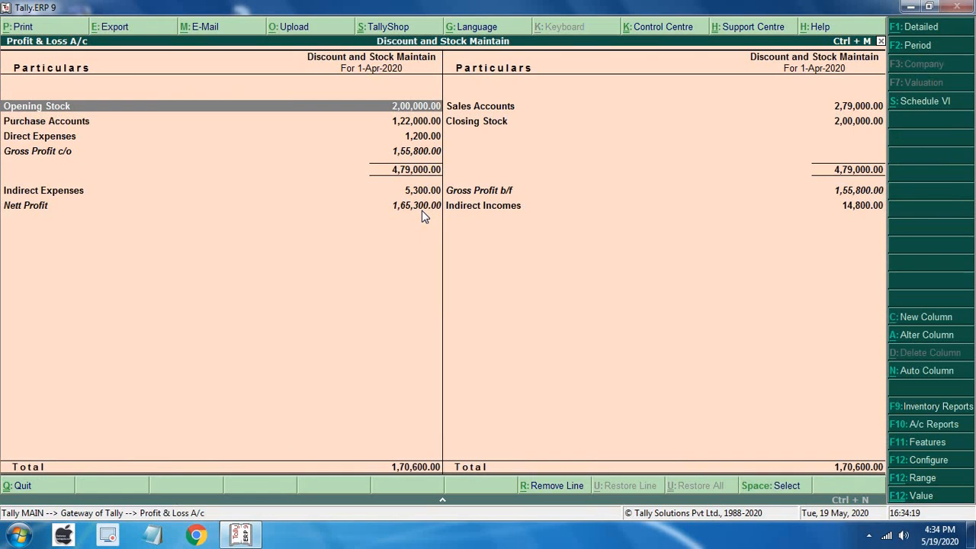
Change the Profit & Loss A/c period to 1-4-2020 through 31-3-2021, check the closing stock and close the report.
key("F2")
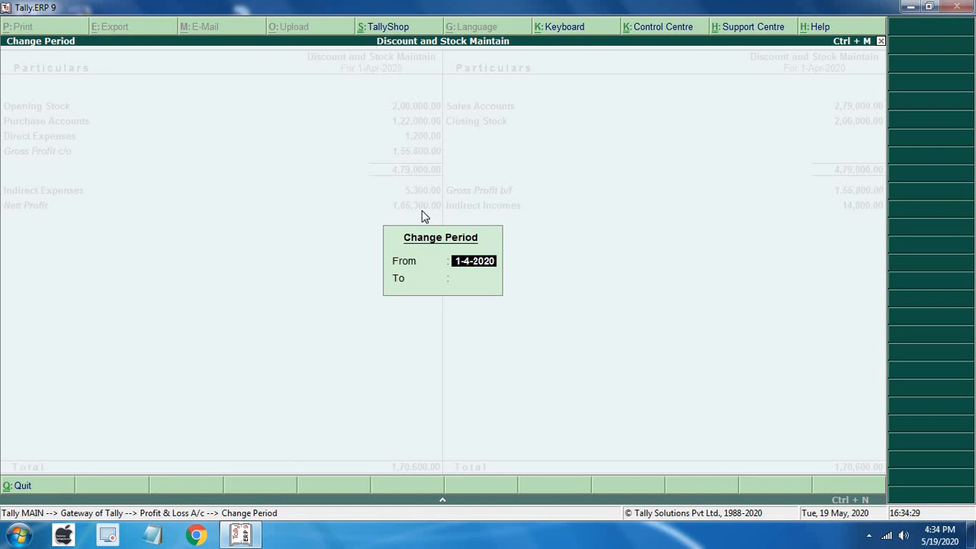
key("Return")
type("31-3")
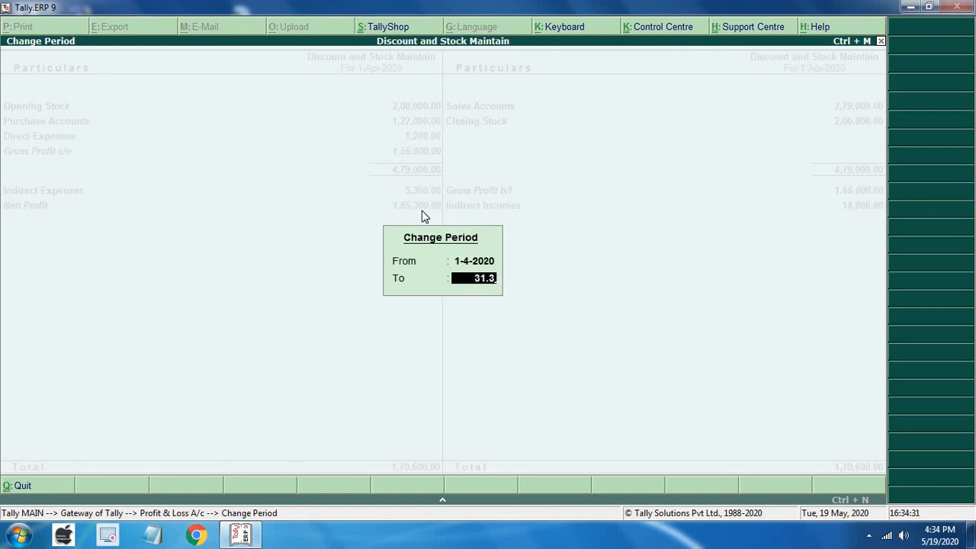
key("Return")
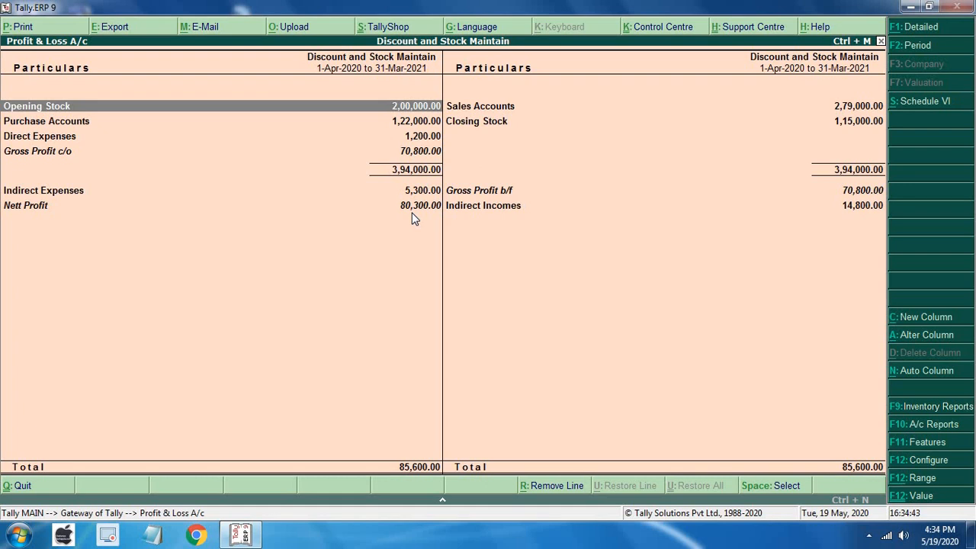
key("Escape")
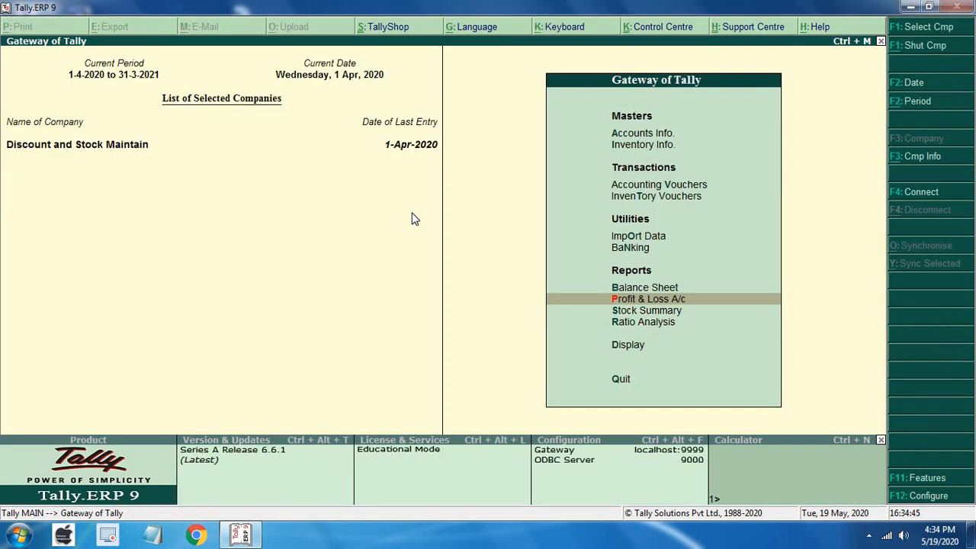
Reopen the Profit & Loss A/c, view it for 1-Apr-2020 to 31-Mar-2021 again, and exit the report.
key("Return")
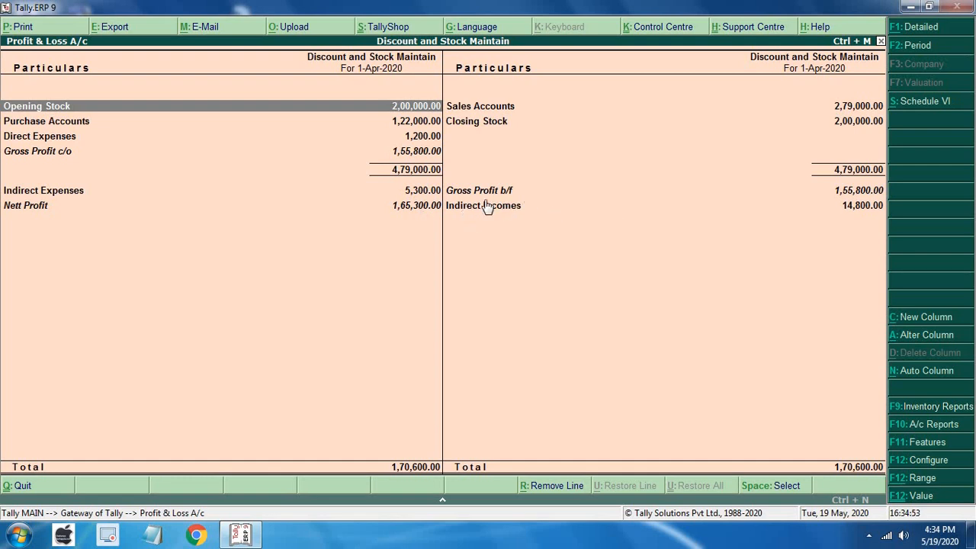
key("F2")
key("Return")
type("31")
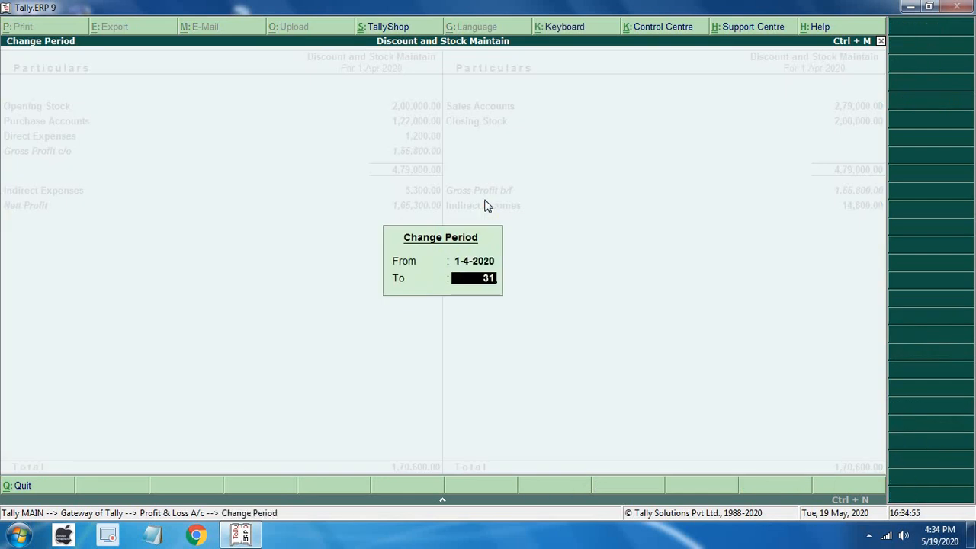
type("-3")
key("Return")
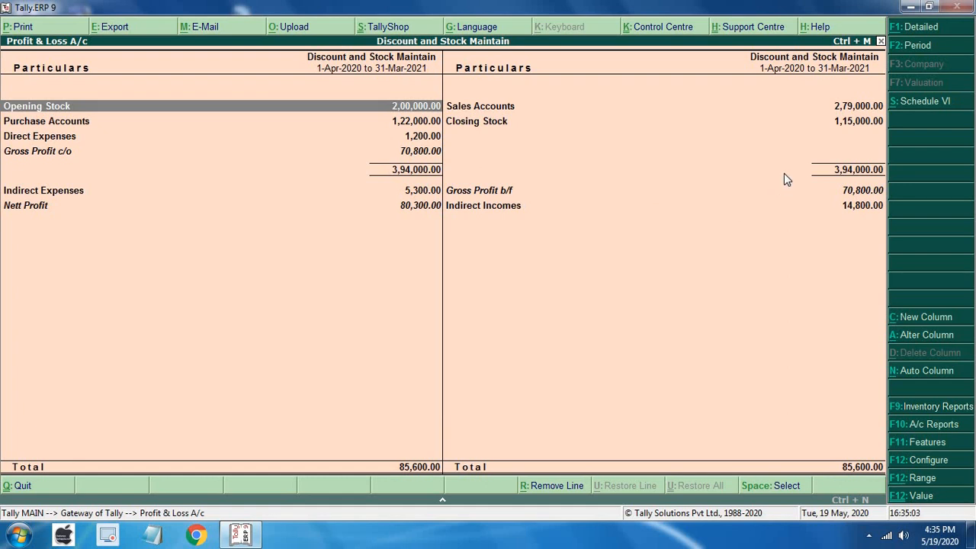
key("Escape")
key("Escape")
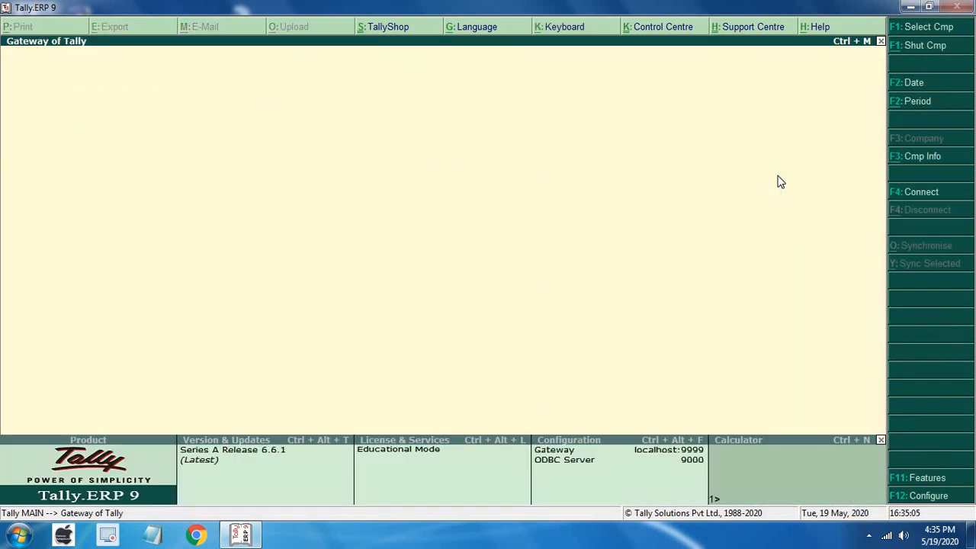